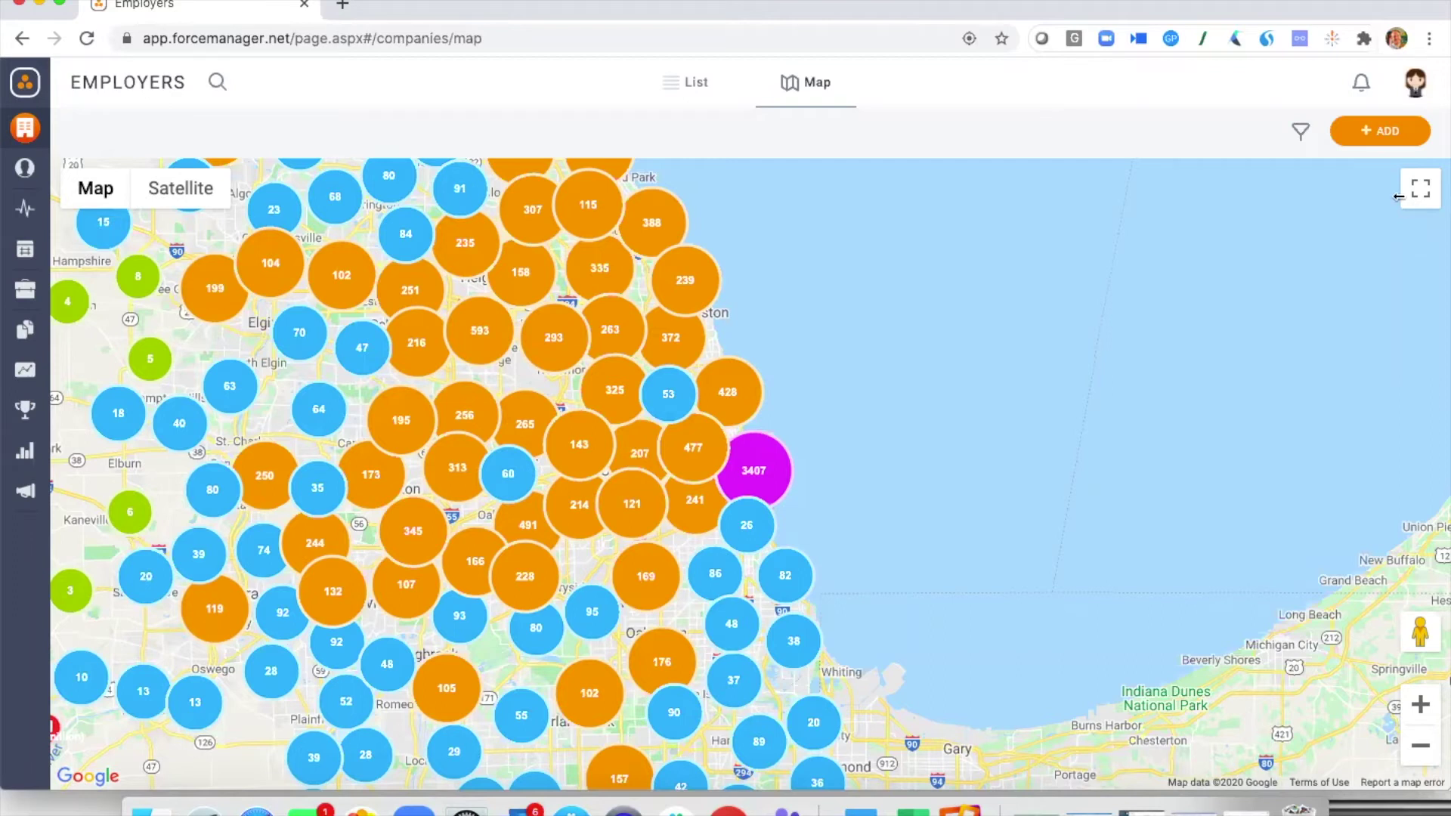
Zoom the employer map in to downtown Chicago around Millennium Park and preview the employer pinned at Columbus Drive and Monroe Street
left_click(1420, 704)
left_click(1419, 704)
left_click(1419, 704)
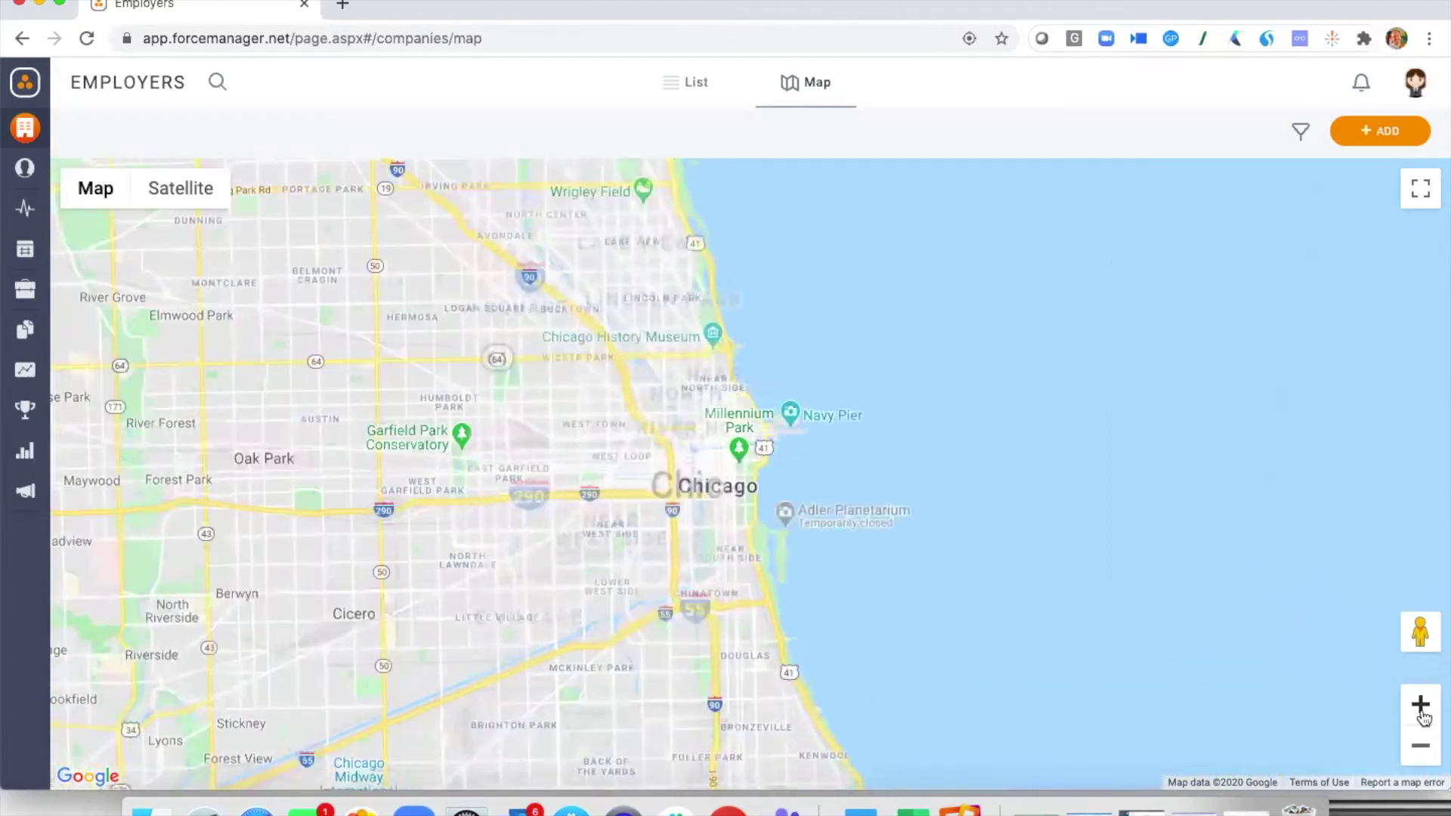
left_click(1420, 705)
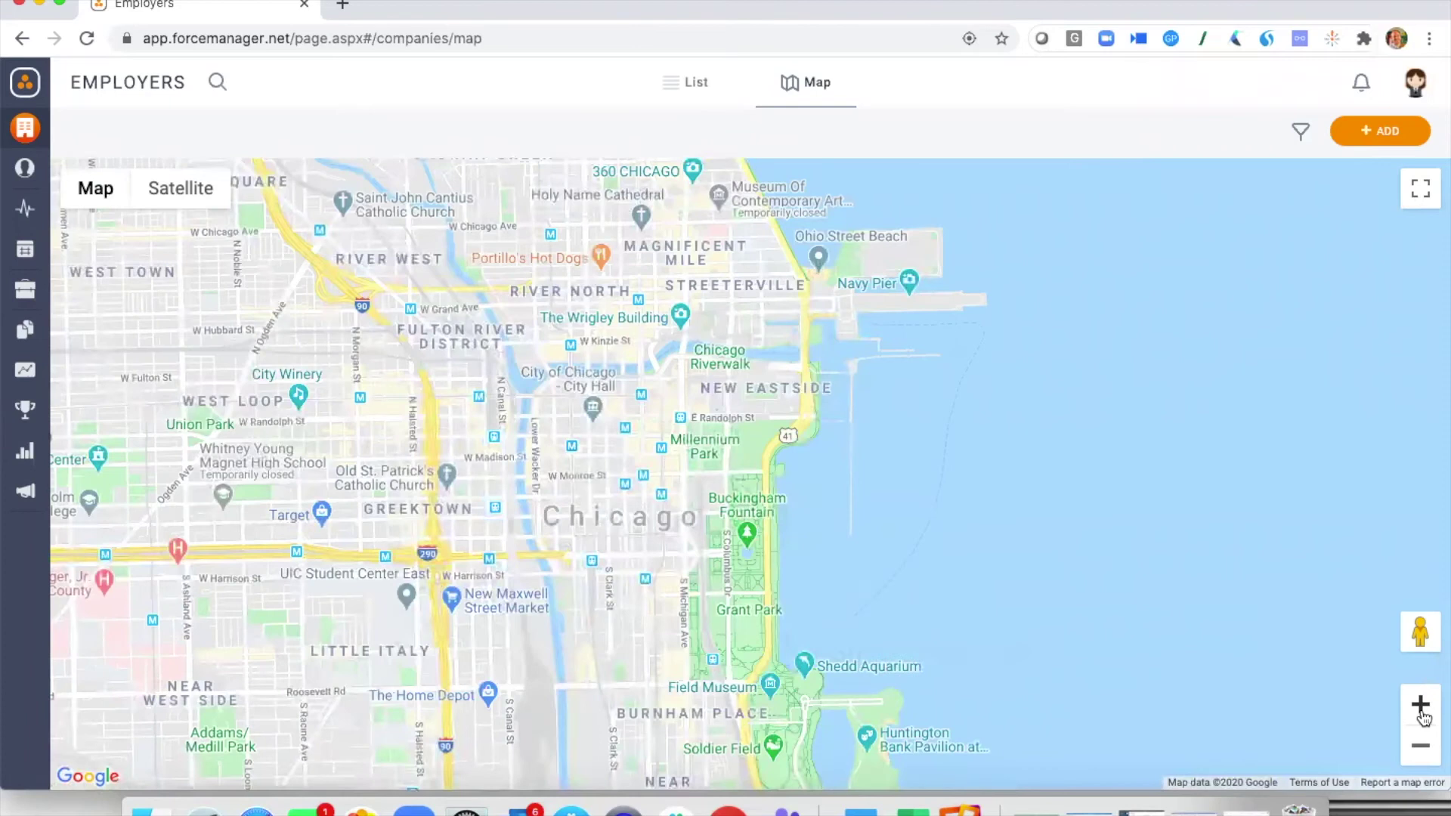
left_click(1420, 704)
left_click(1419, 704)
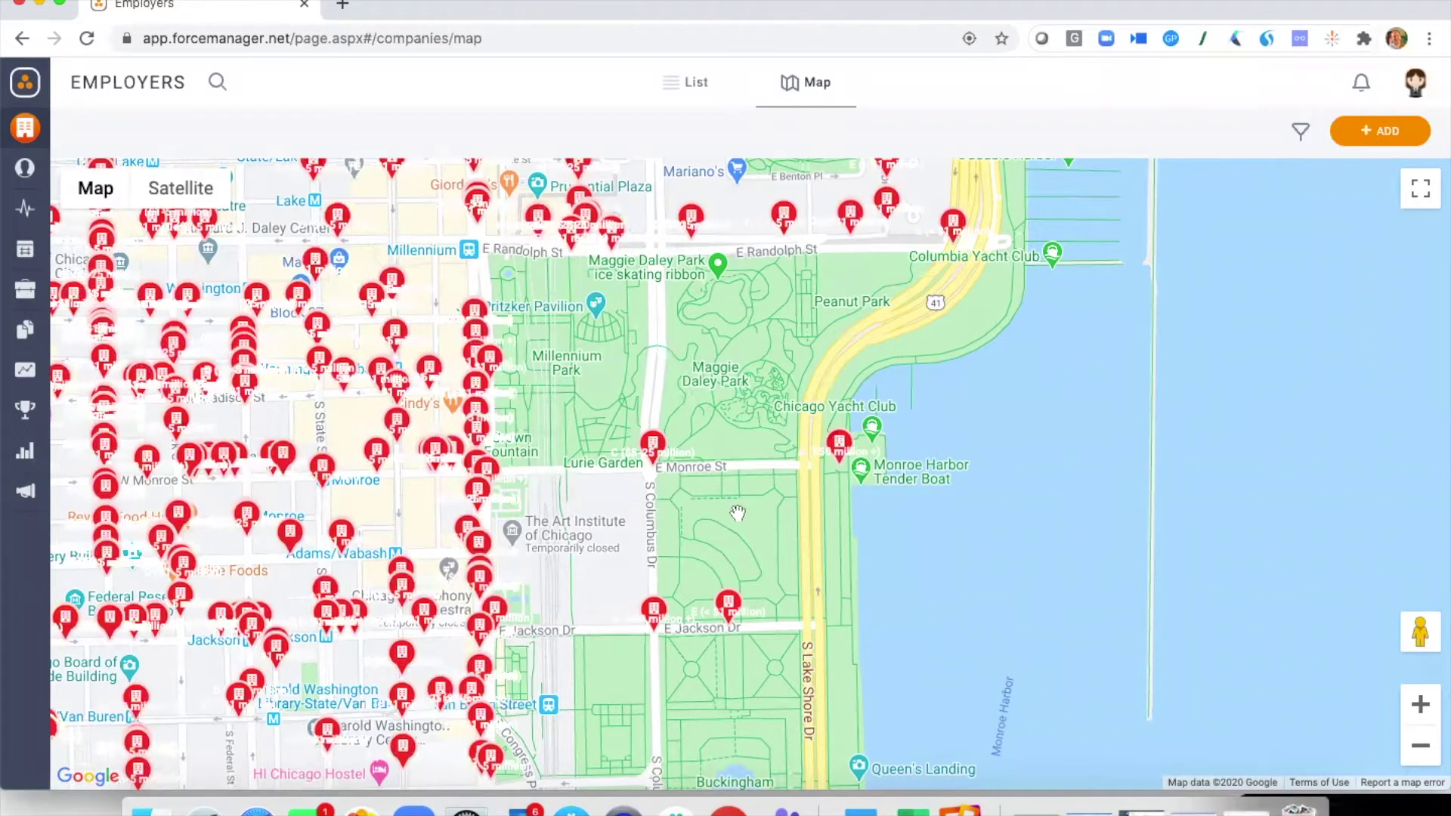
left_click(652, 444)
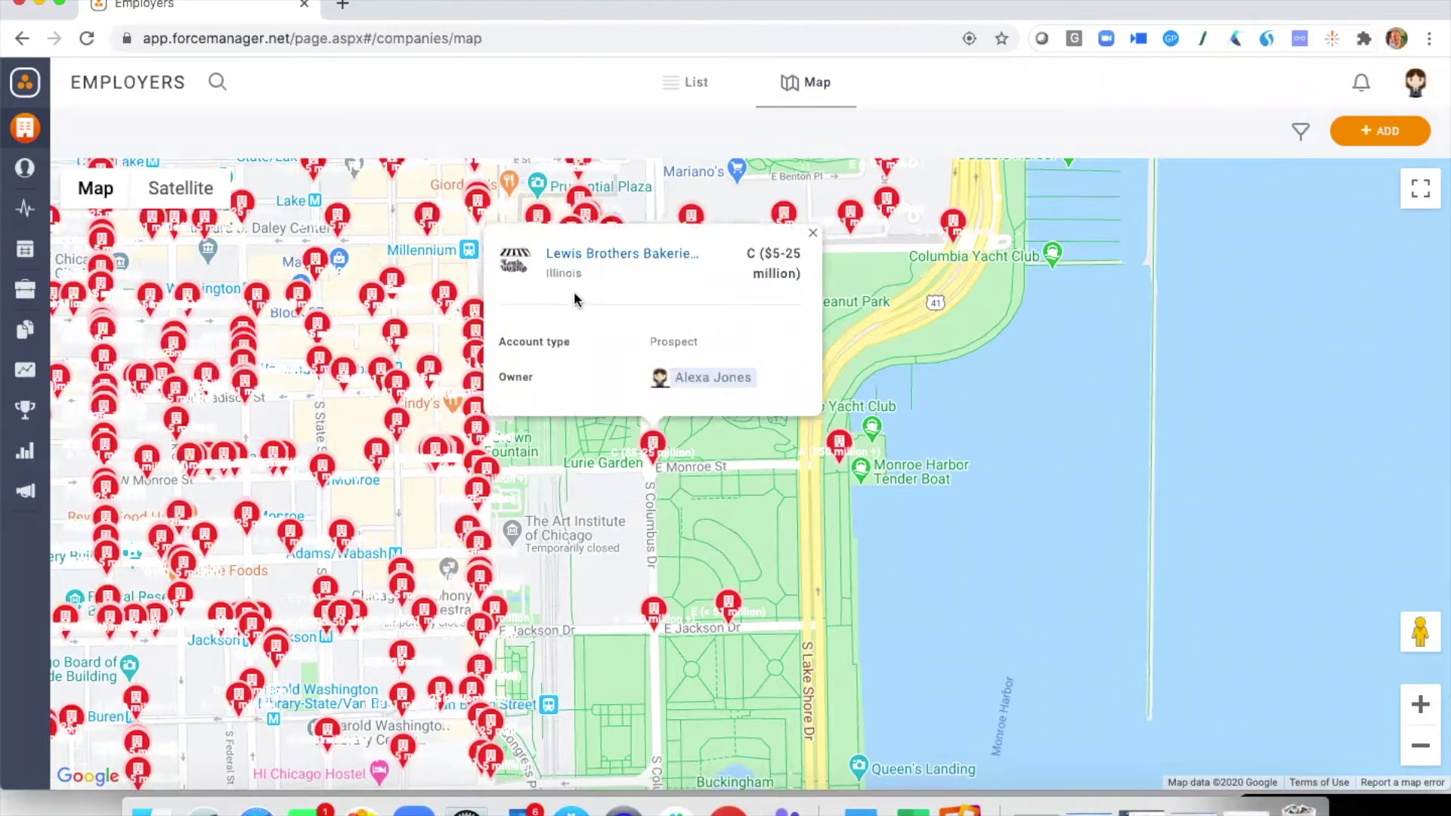
Open the Cdk Global, Inc. account from its map pin near Jackson Drive and review its 5500 sponsor information
left_click(654, 621)
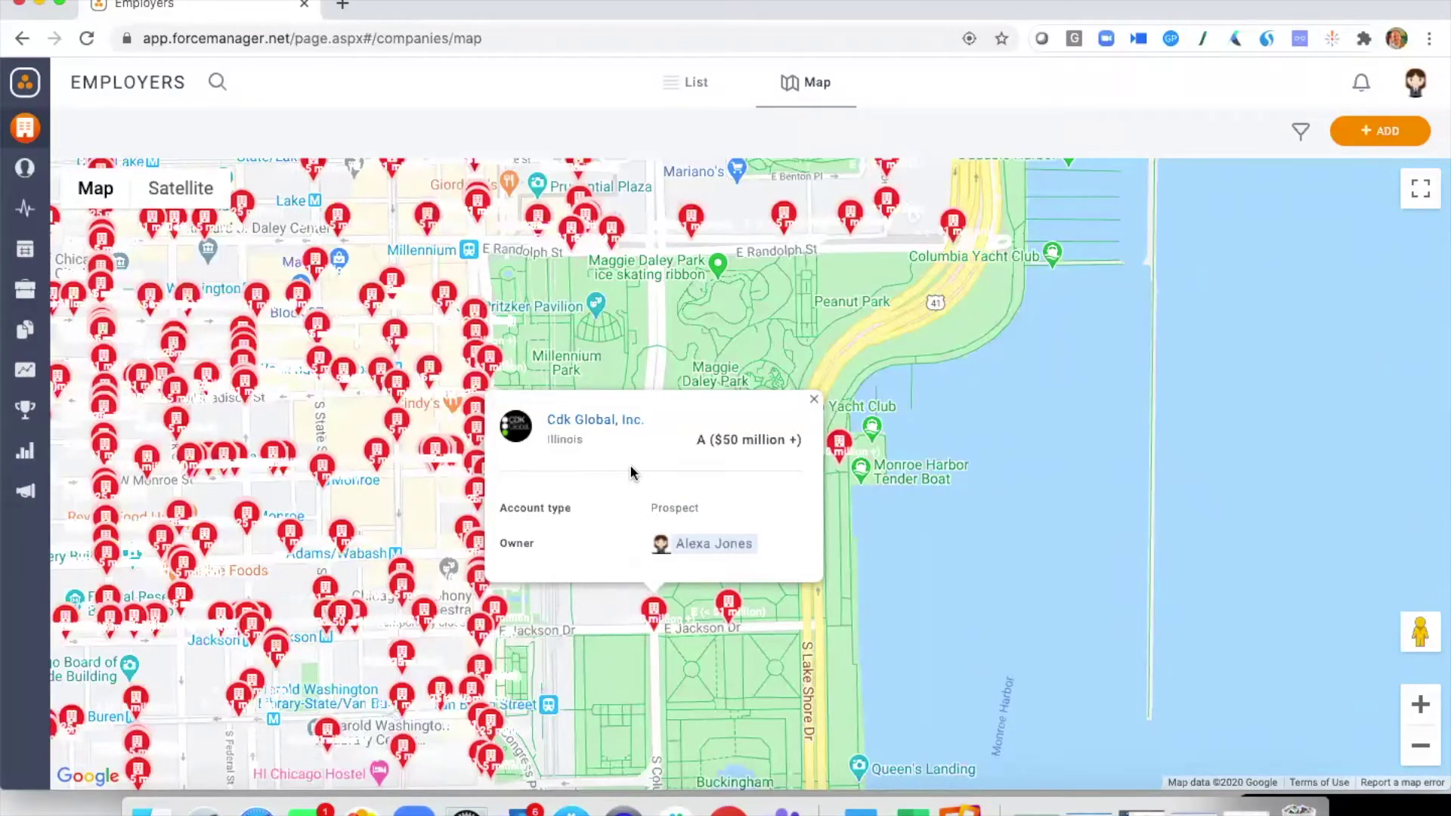
left_click(587, 430)
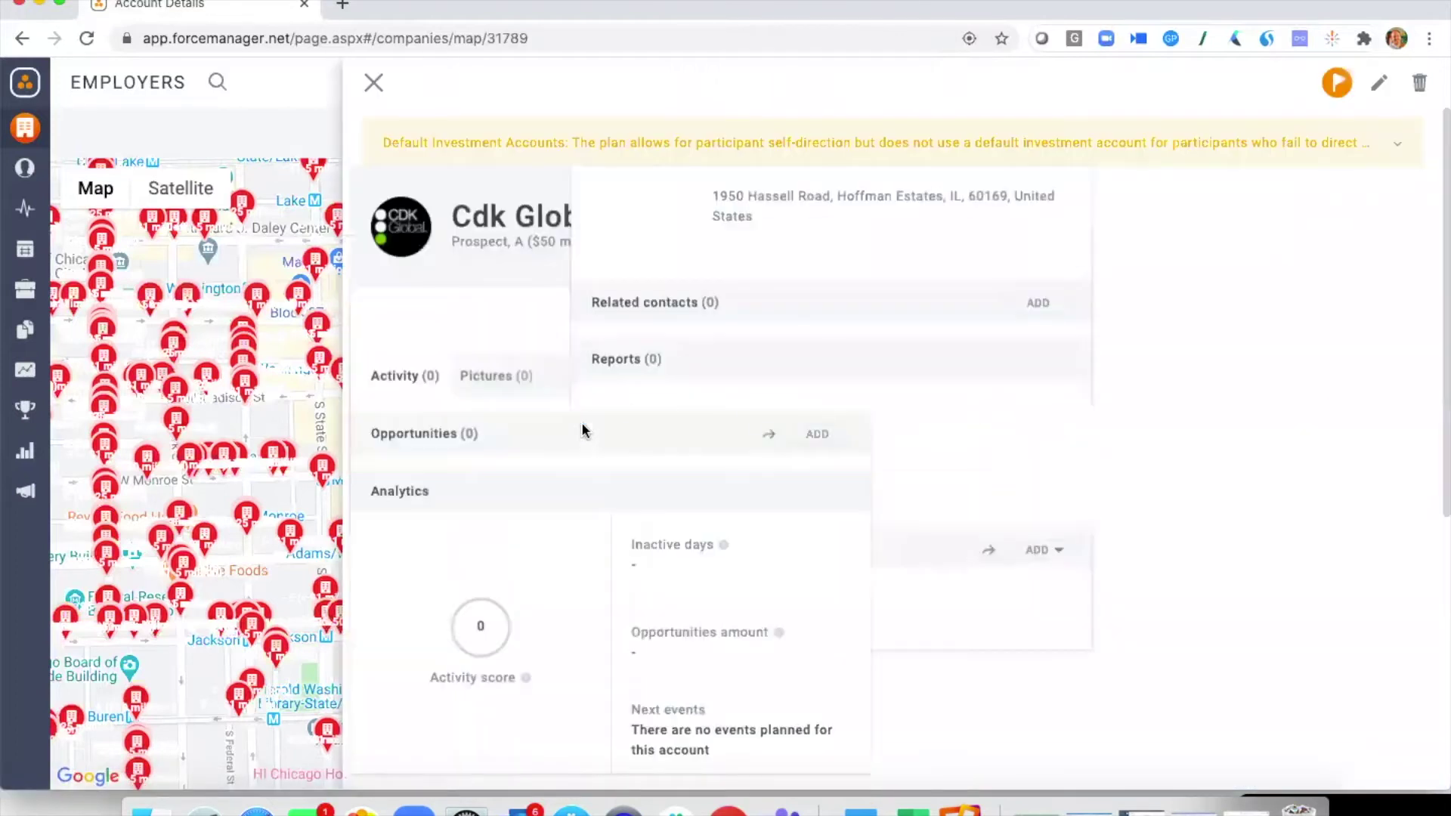
scroll(584, 429, "down", 1)
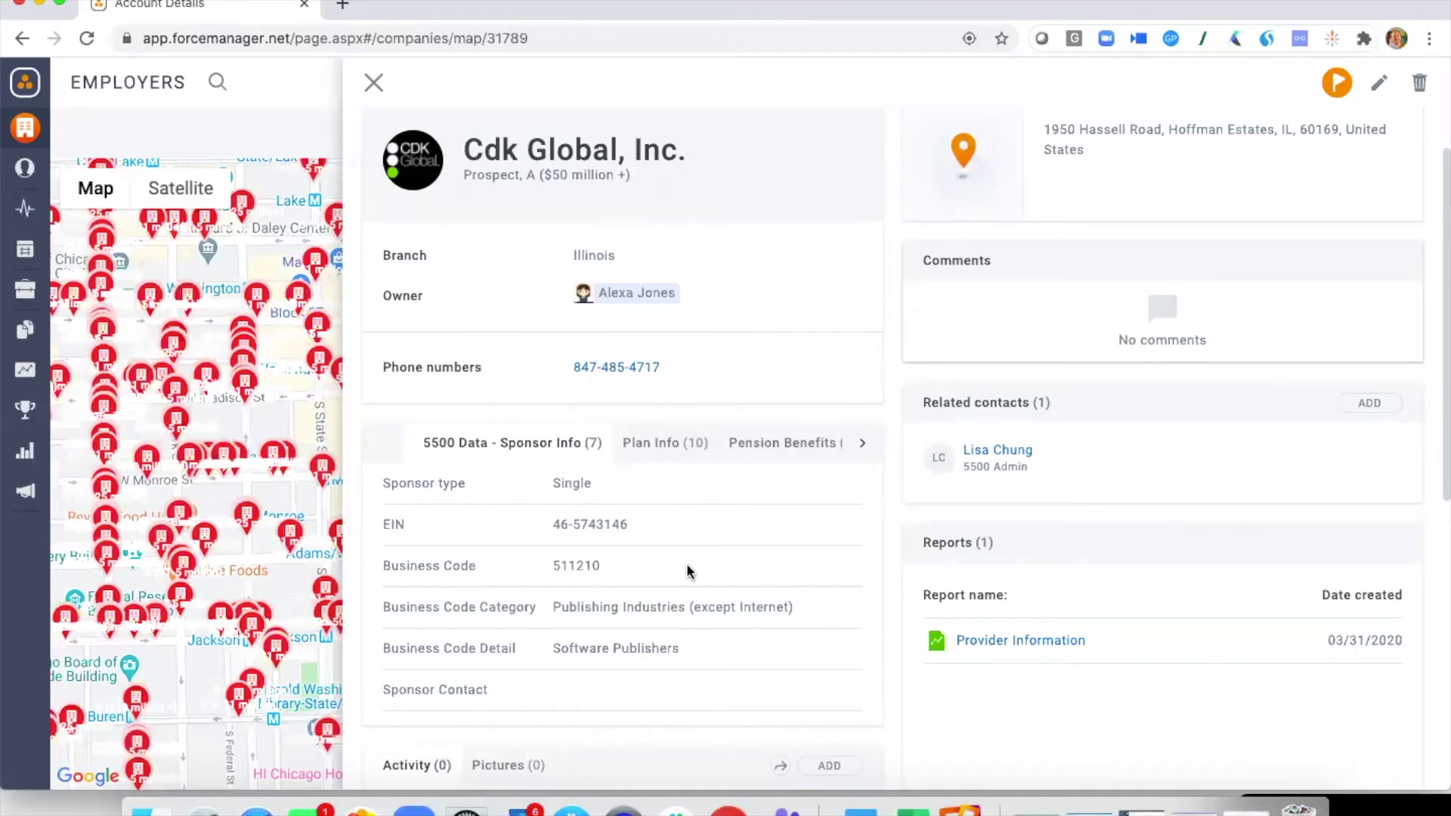
scroll(686, 564, "down", 1)
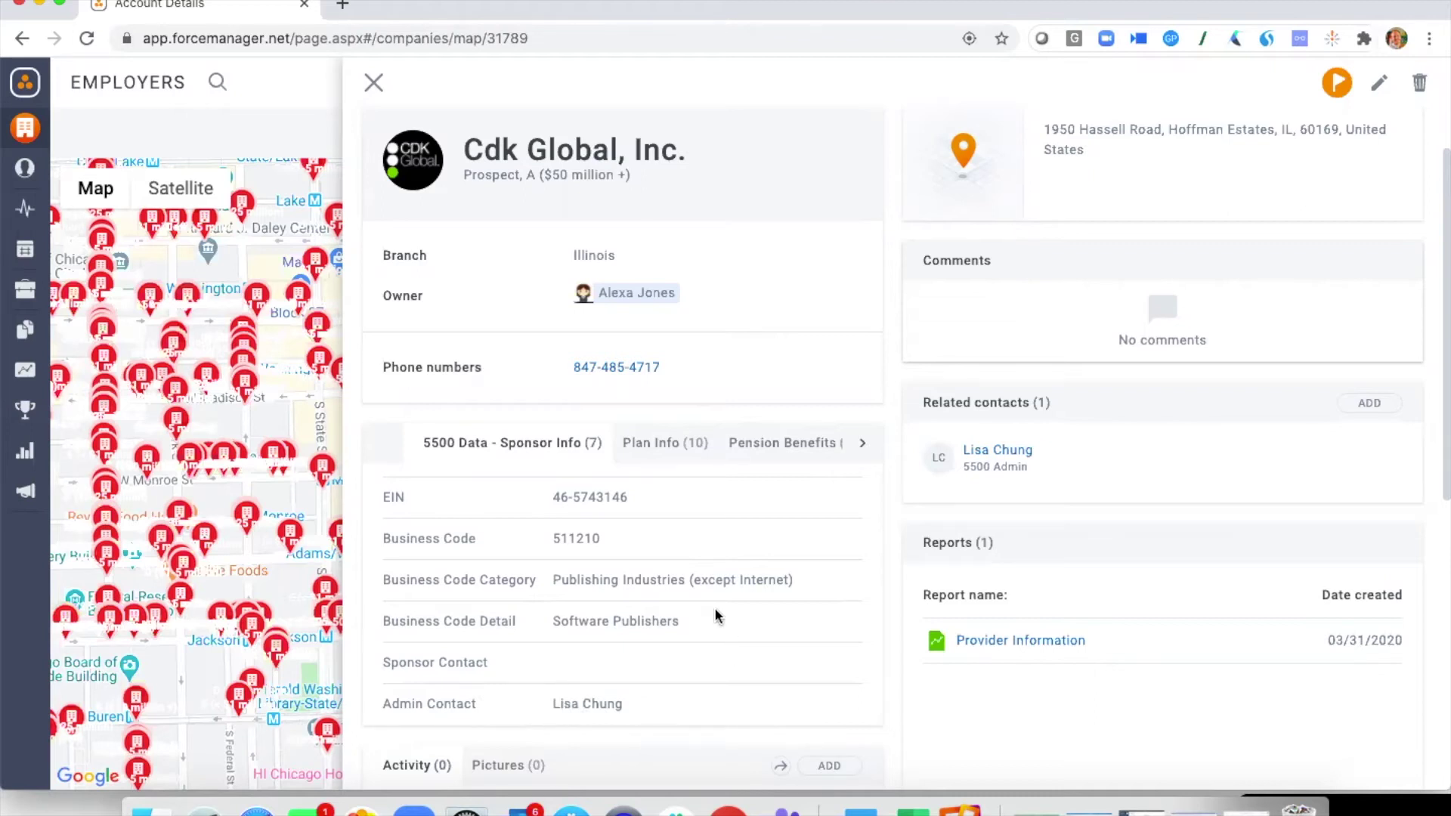
scroll(718, 612, "up", 1)
Review the plan information and pension benefits of the Cdk Global, Inc. account
left_click(664, 444)
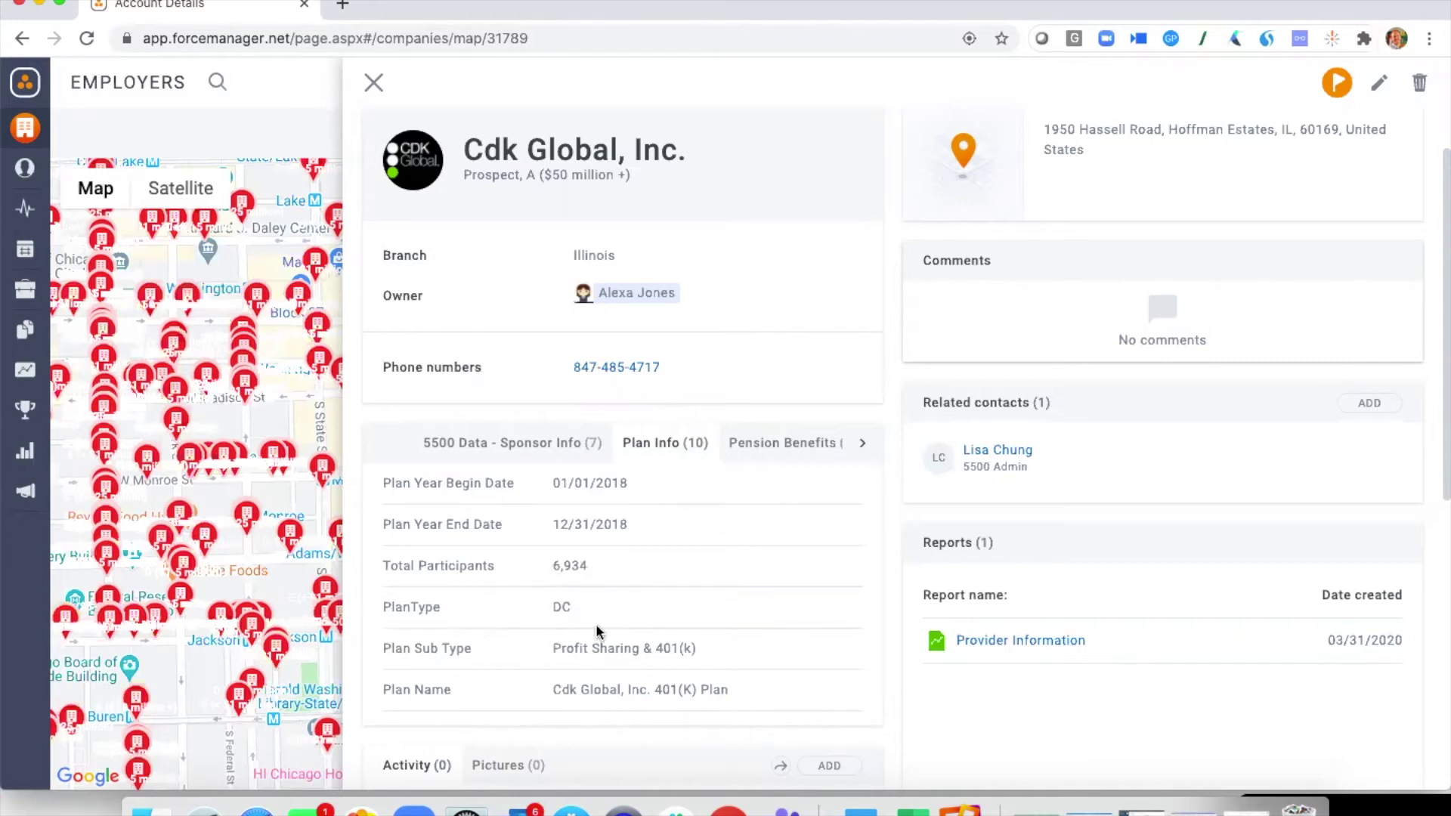
scroll(631, 626, "down", 4)
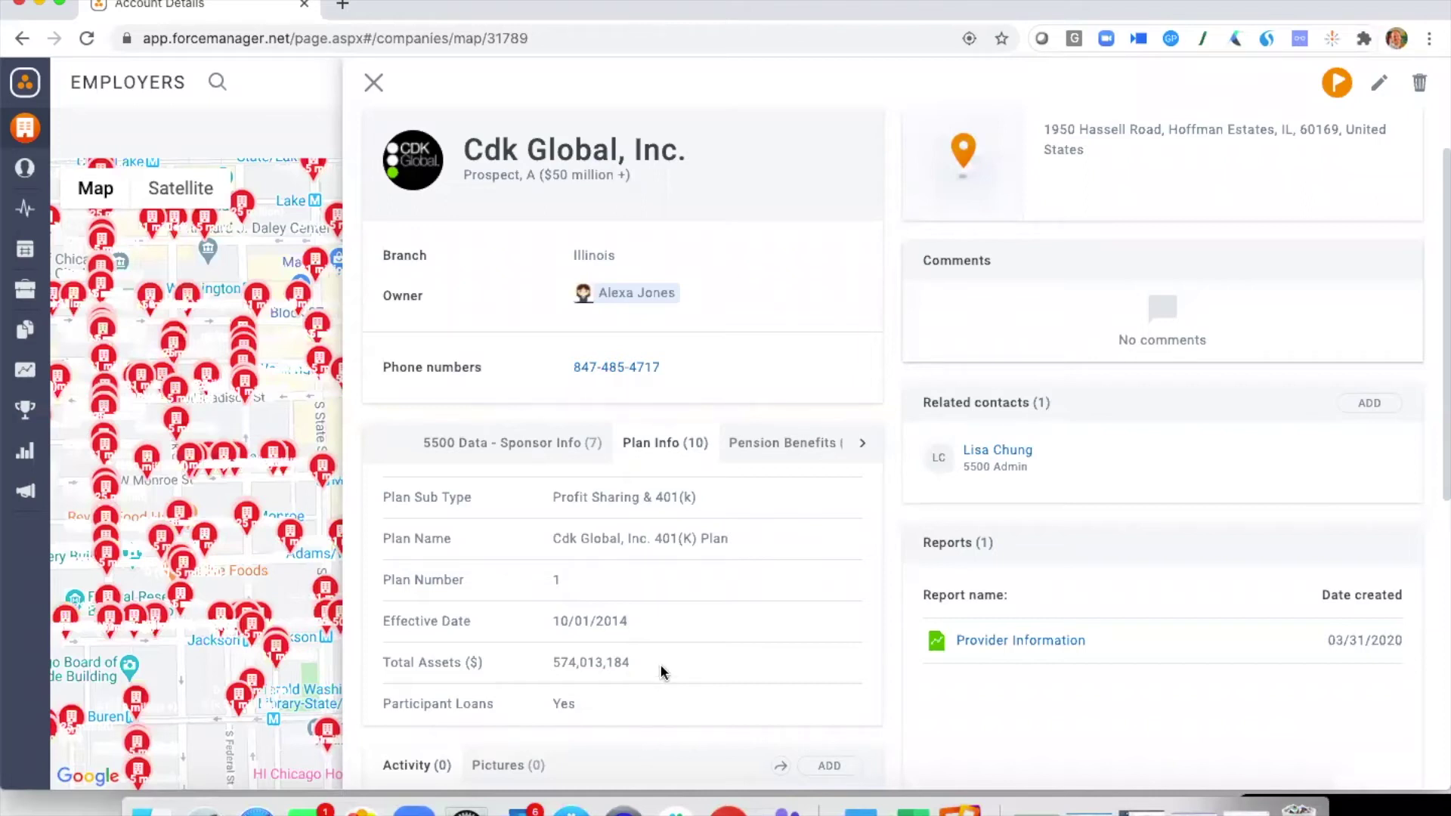
scroll(661, 673, "up", 4)
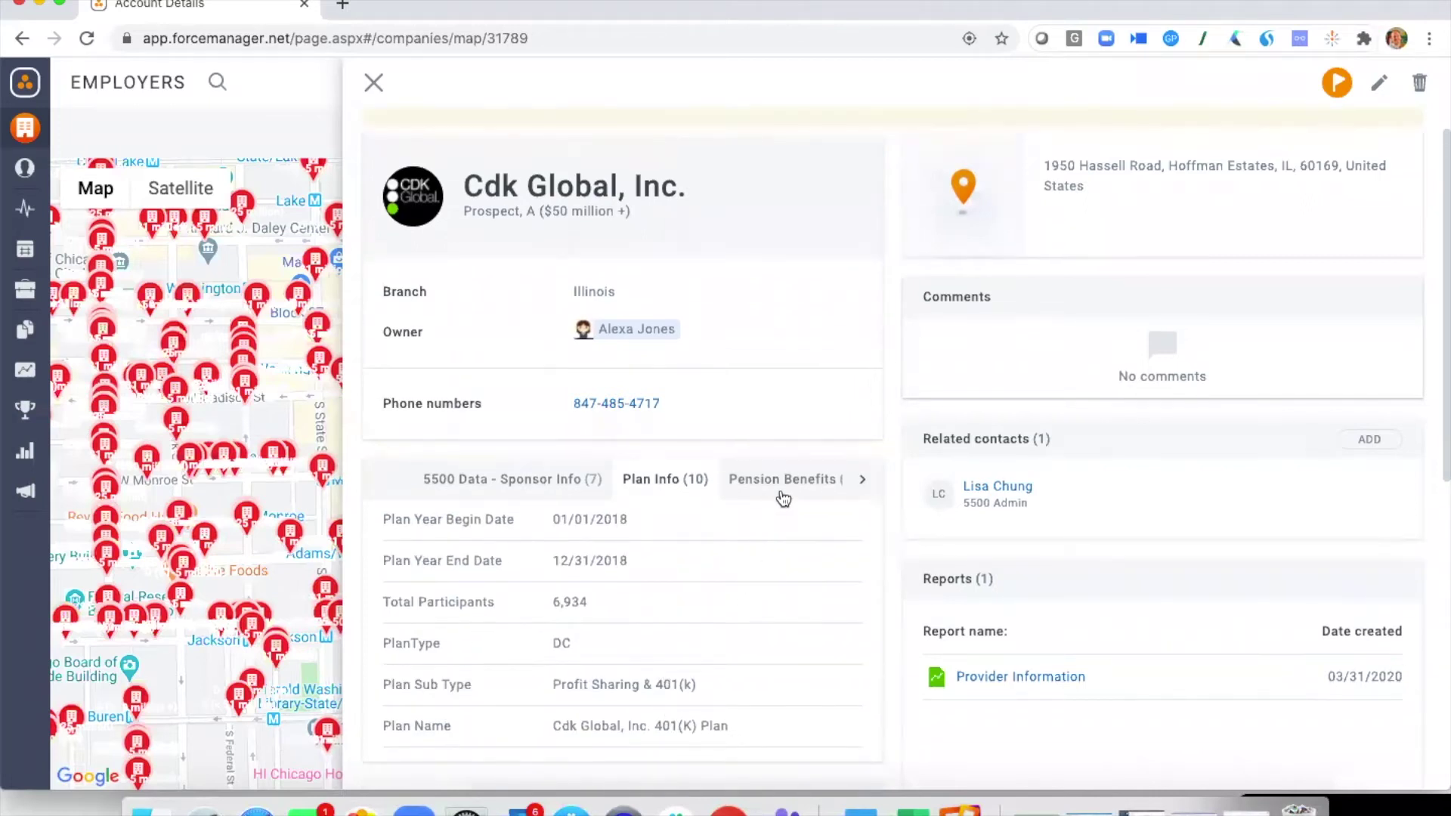
left_click(782, 495)
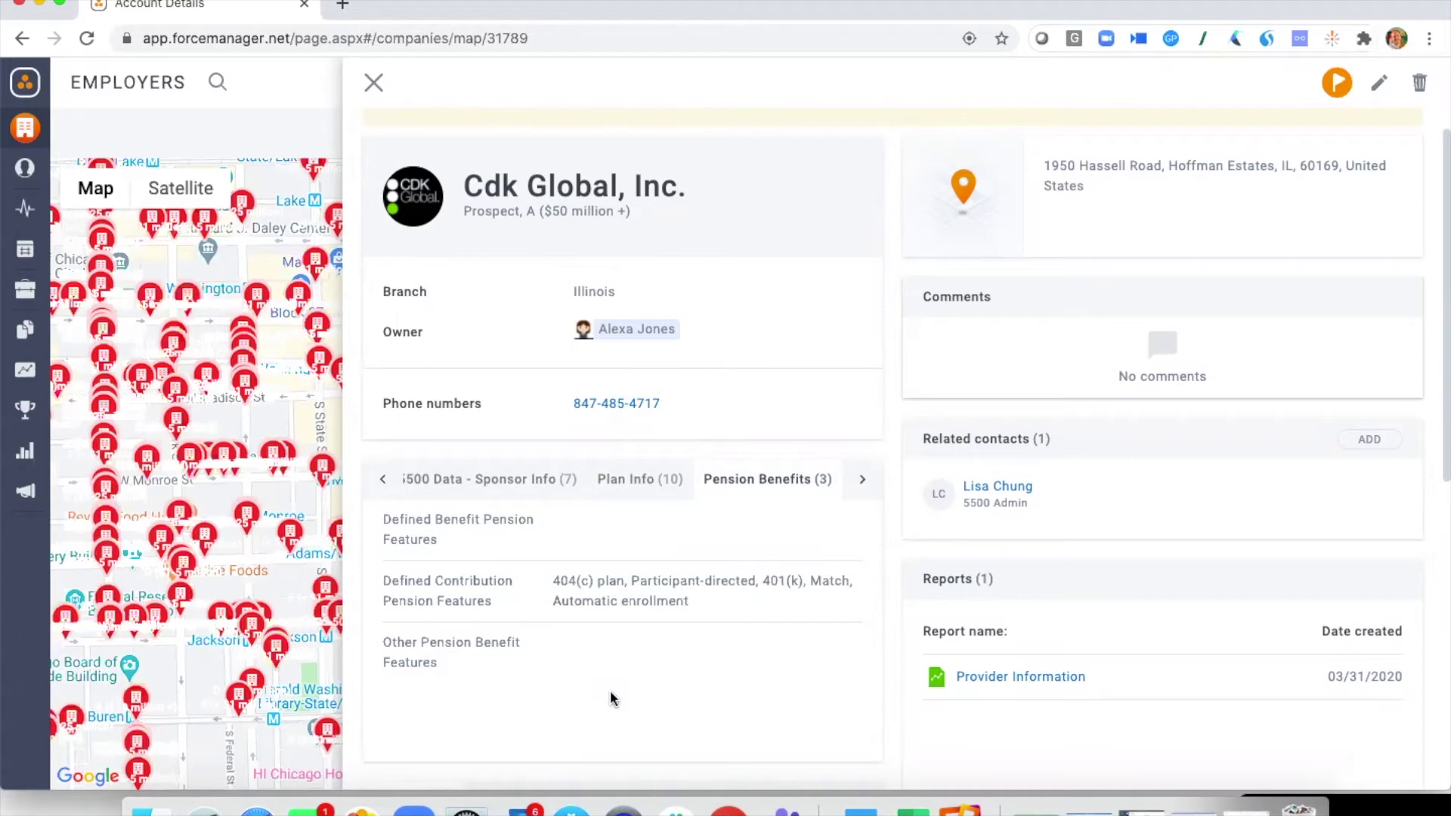
Examine all the potential plan issues recorded for Cdk Global, Inc., including the QDIA and 404(c) entries
left_click(863, 480)
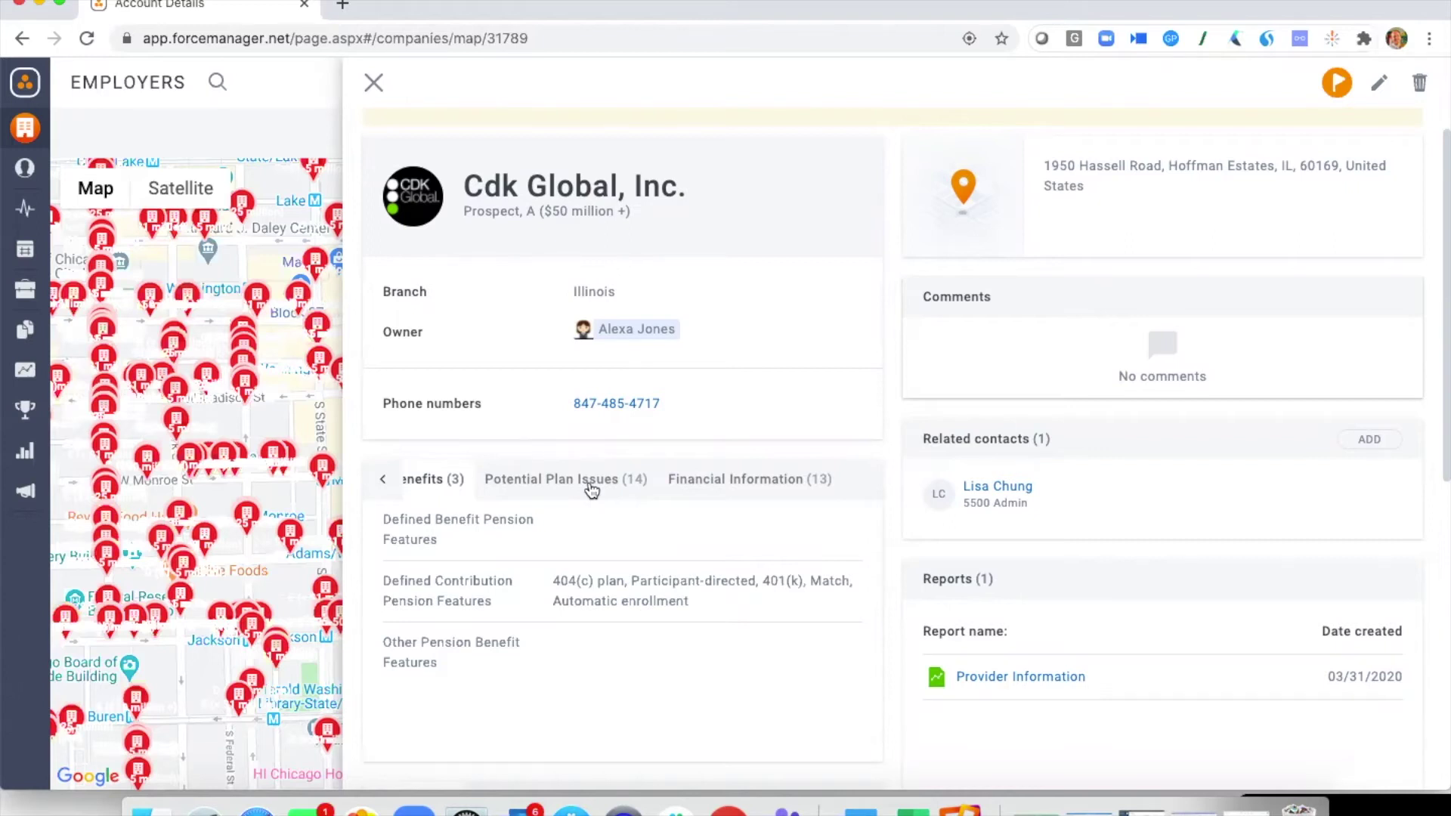
left_click(591, 491)
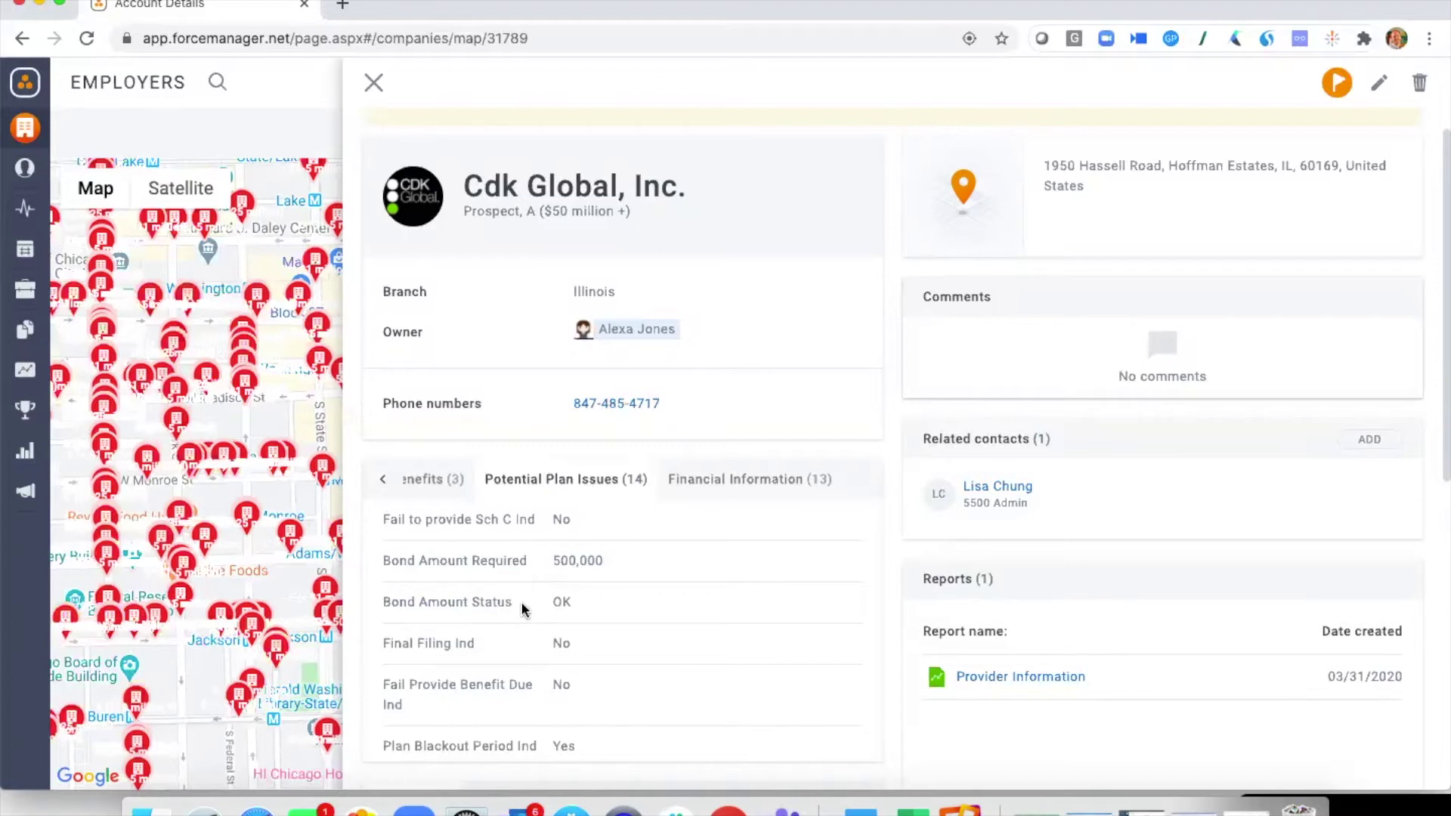
scroll(572, 636, "down", 3)
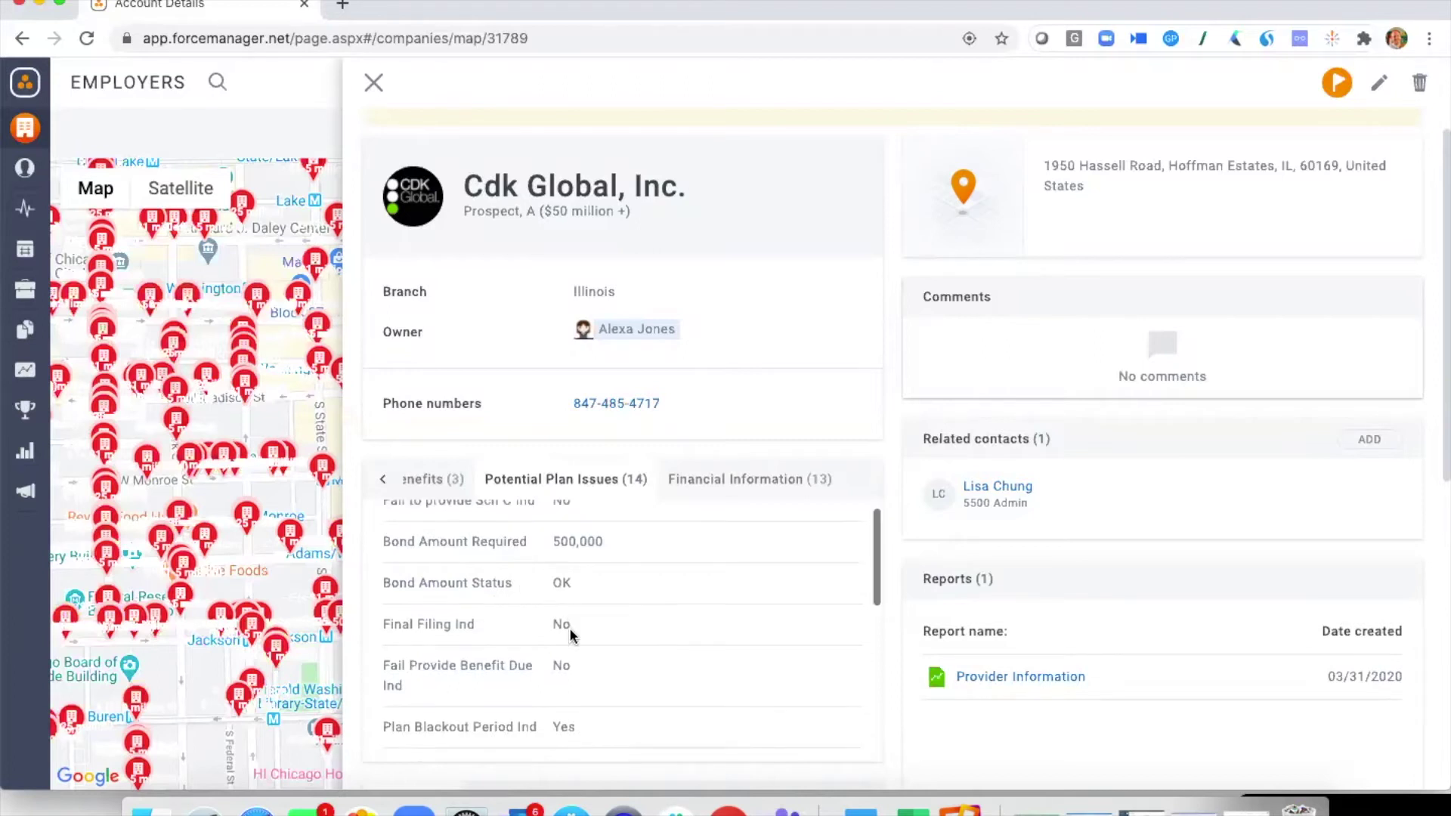
scroll(660, 658, "down", 2)
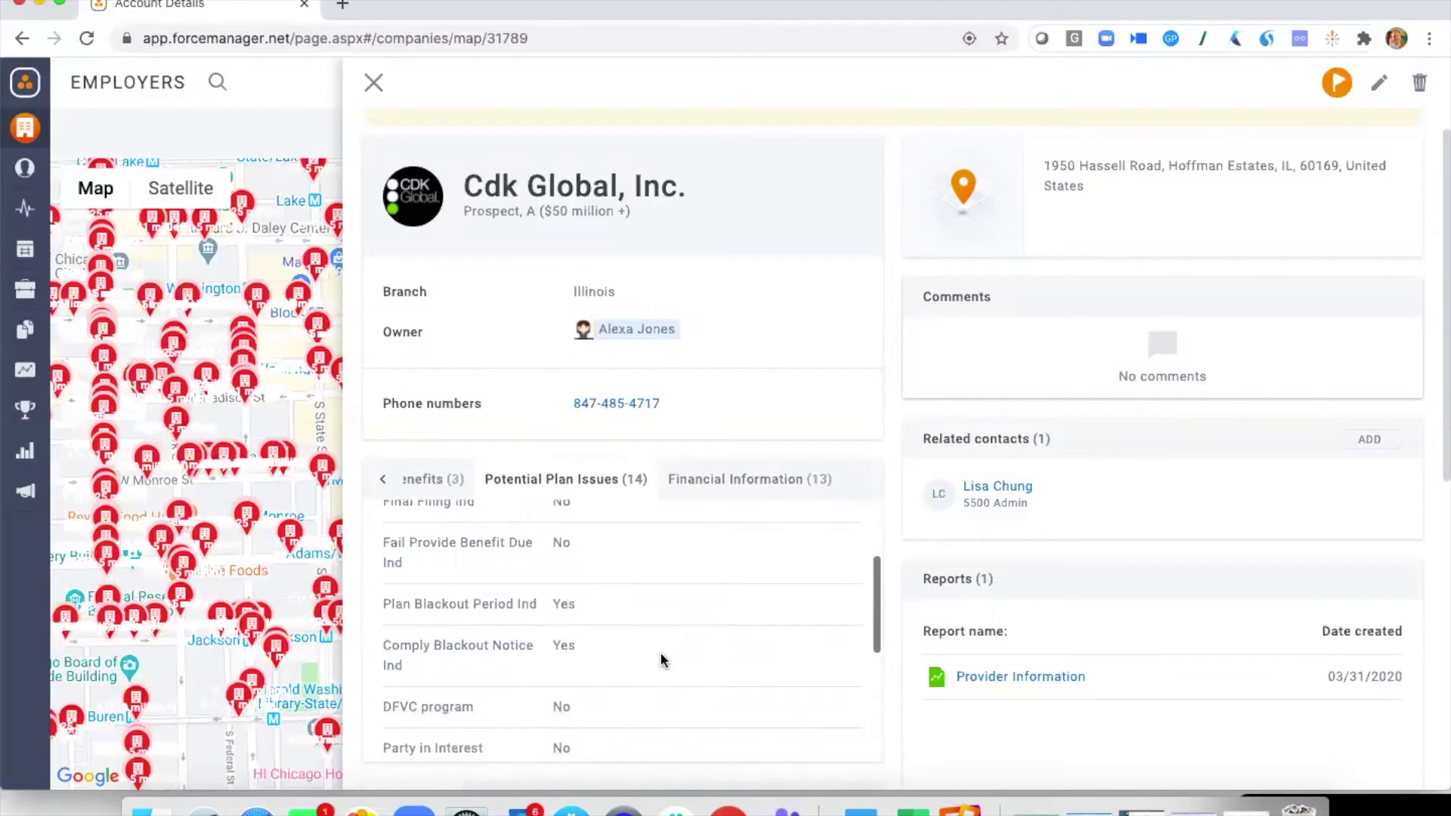
scroll(660, 660, "down", 3)
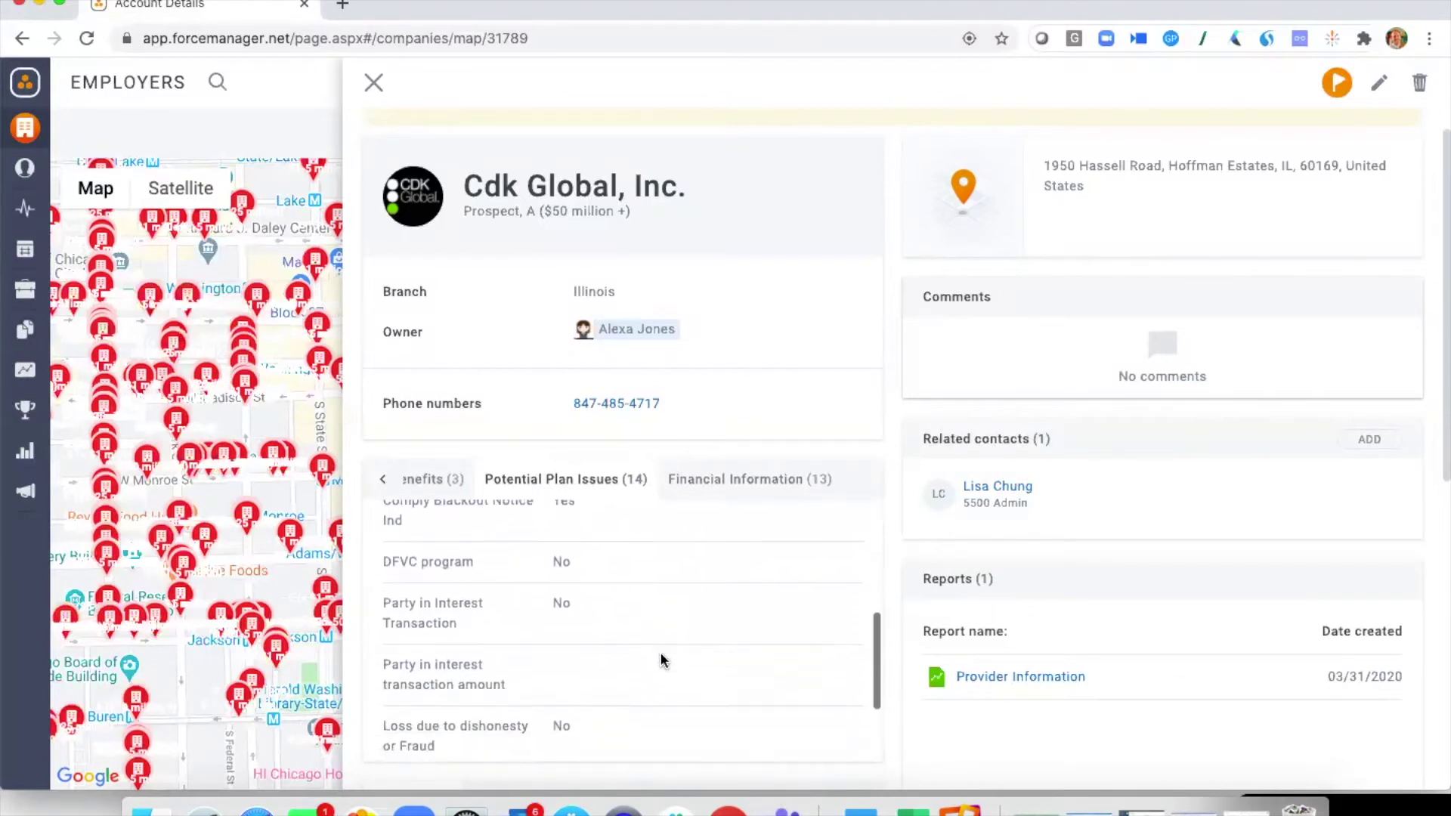
scroll(661, 660, "down", 1)
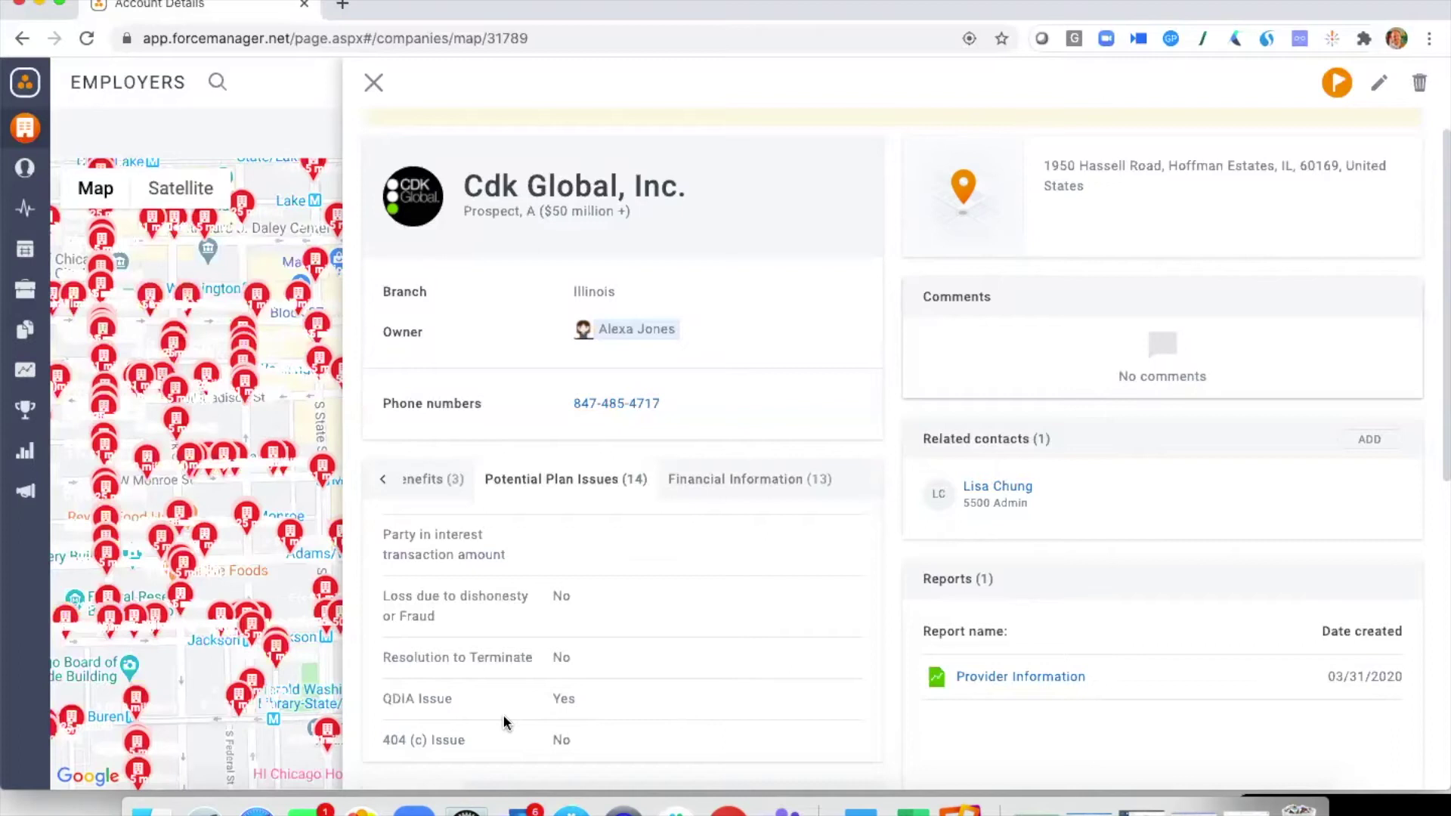
scroll(728, 646, "up", 5)
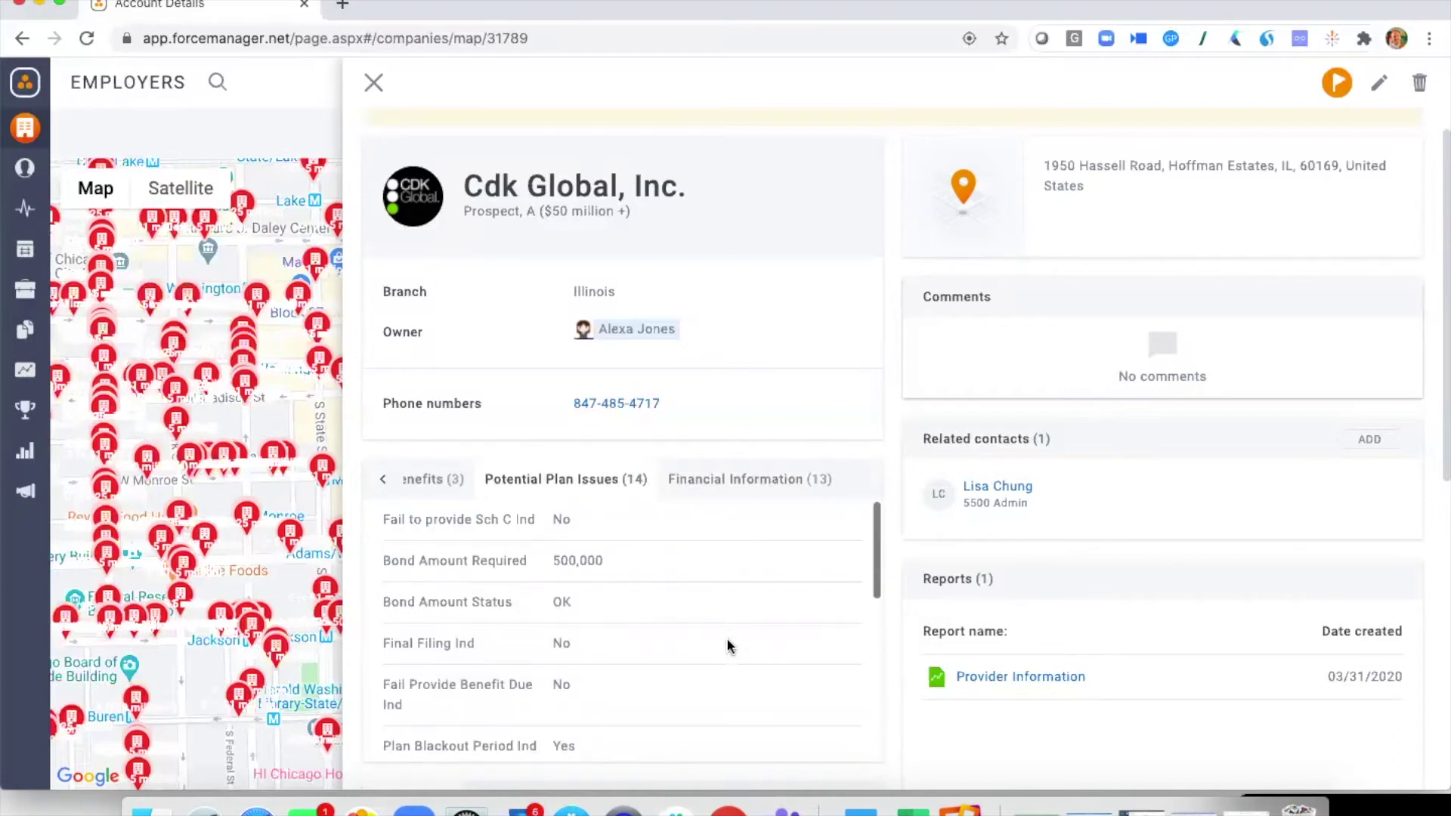
Examine the financial information of the Cdk Global, Inc. plan, from participant balances through administrative expenses
left_click(745, 481)
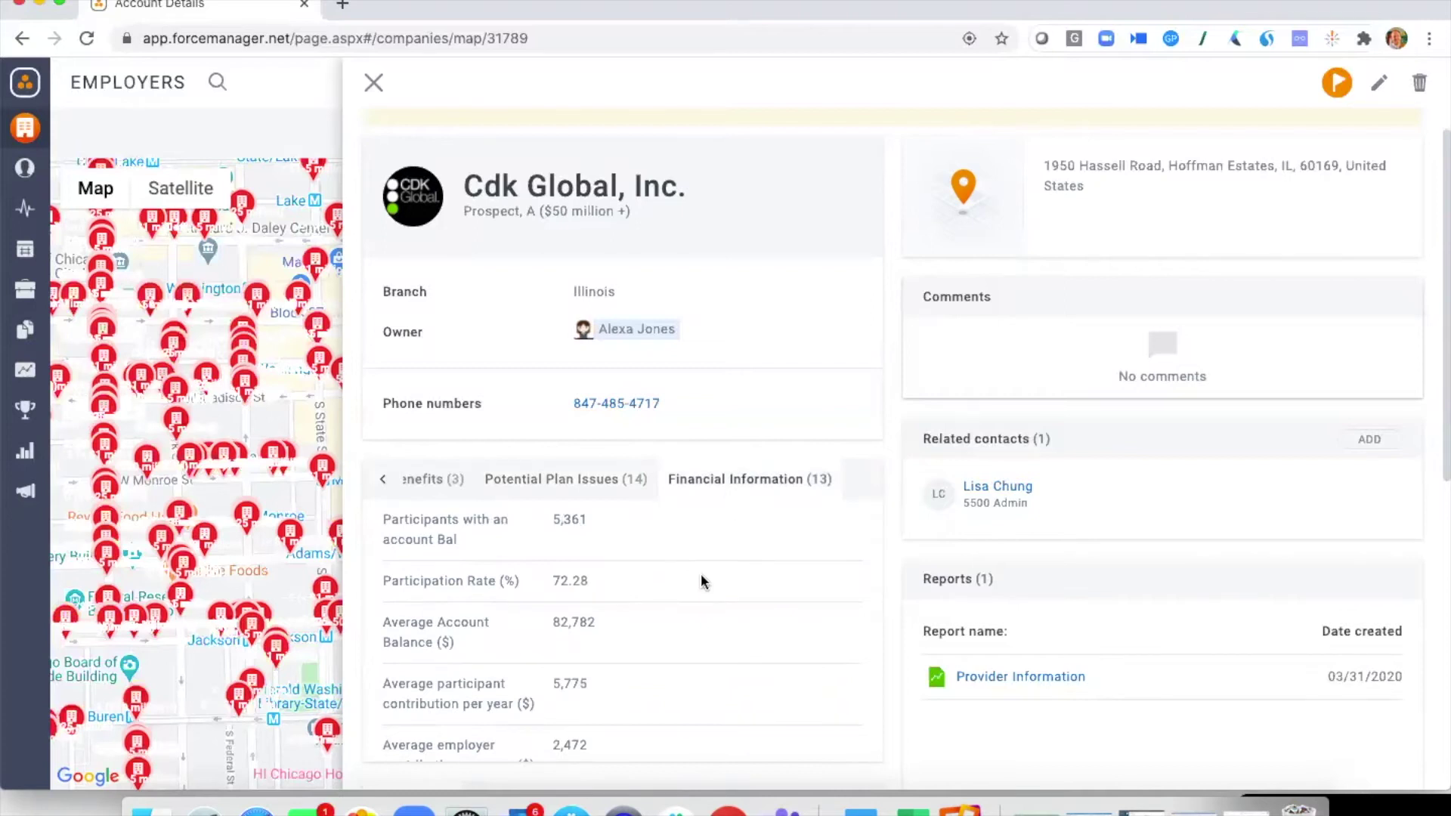
scroll(701, 580, "down", 1)
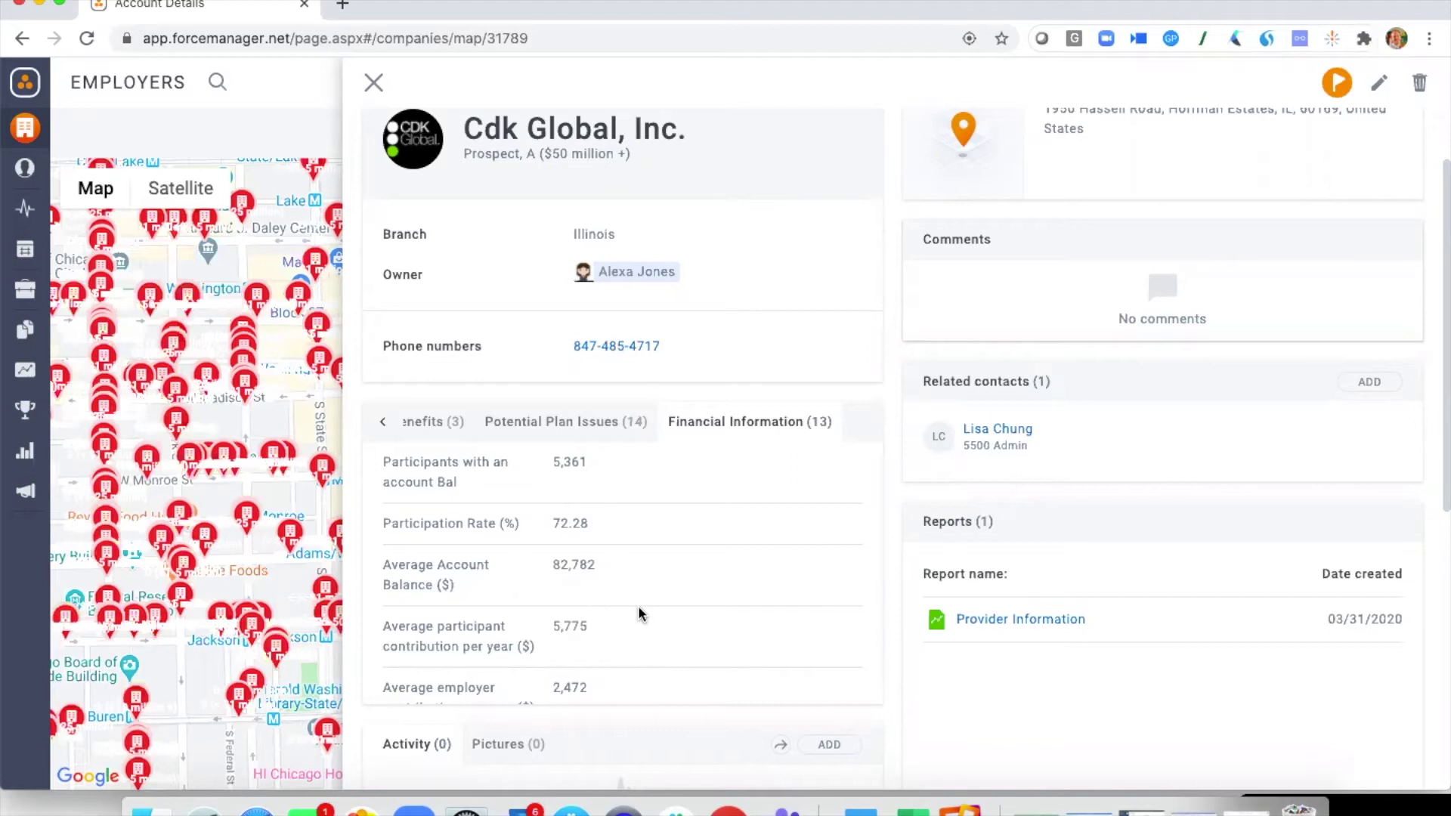
scroll(637, 614, "down", 3)
scroll(638, 611, "down", 5)
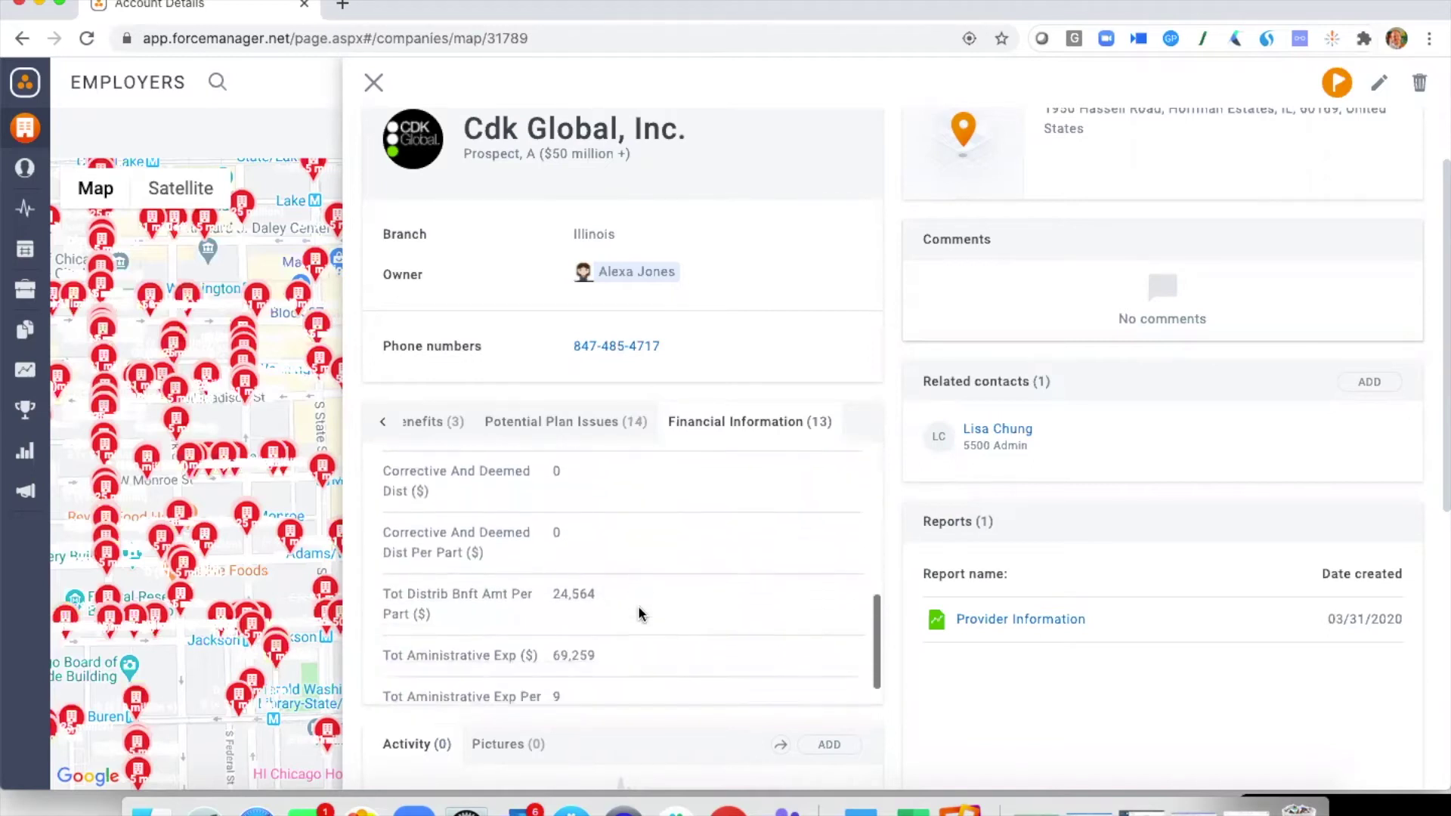
scroll(638, 614, "up", 5)
scroll(638, 614, "up", 4)
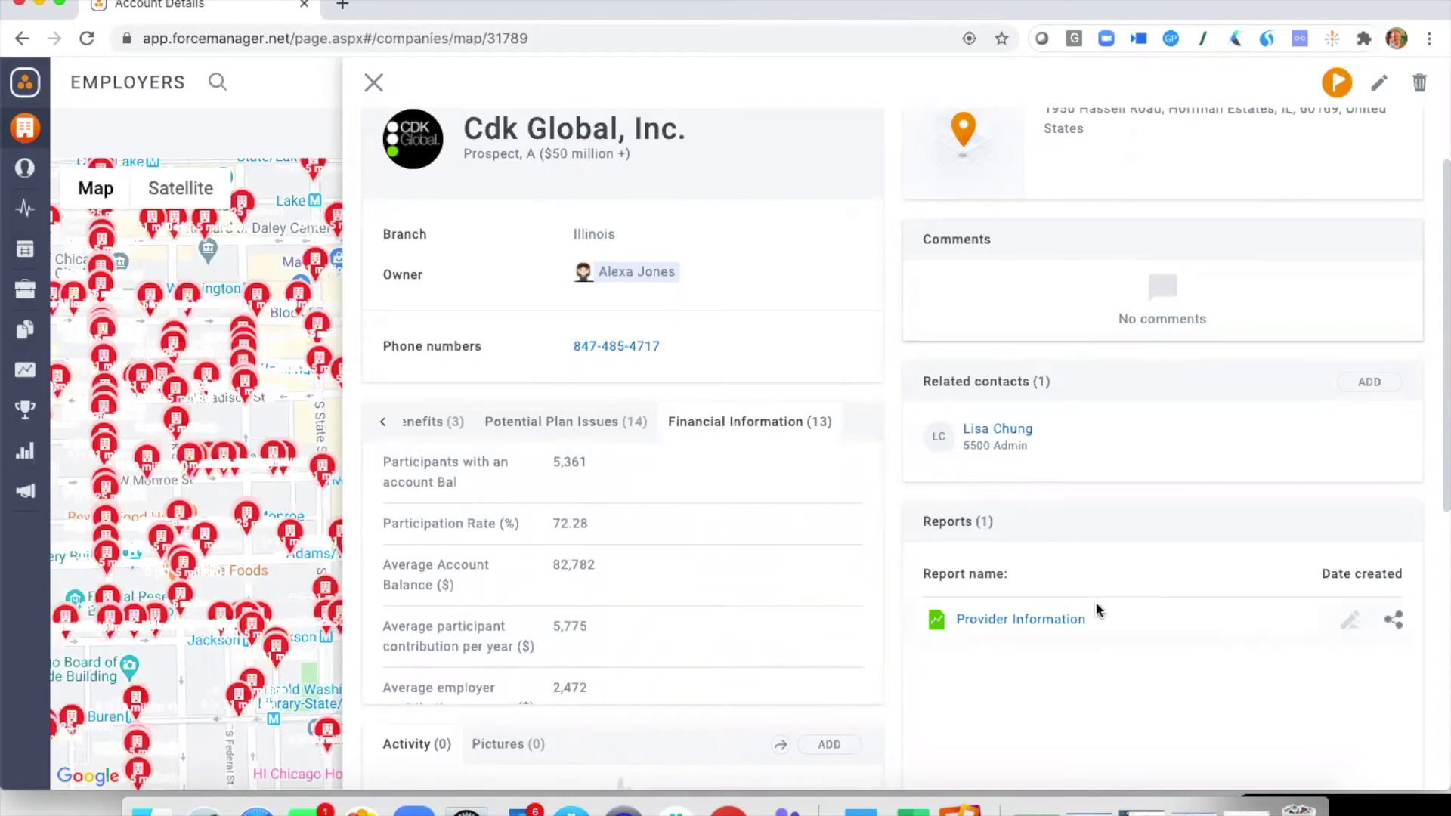
Generate the Provider Information report for Cdk Global, Inc. as a PDF and open the downloaded file at a larger size
left_click(1015, 626)
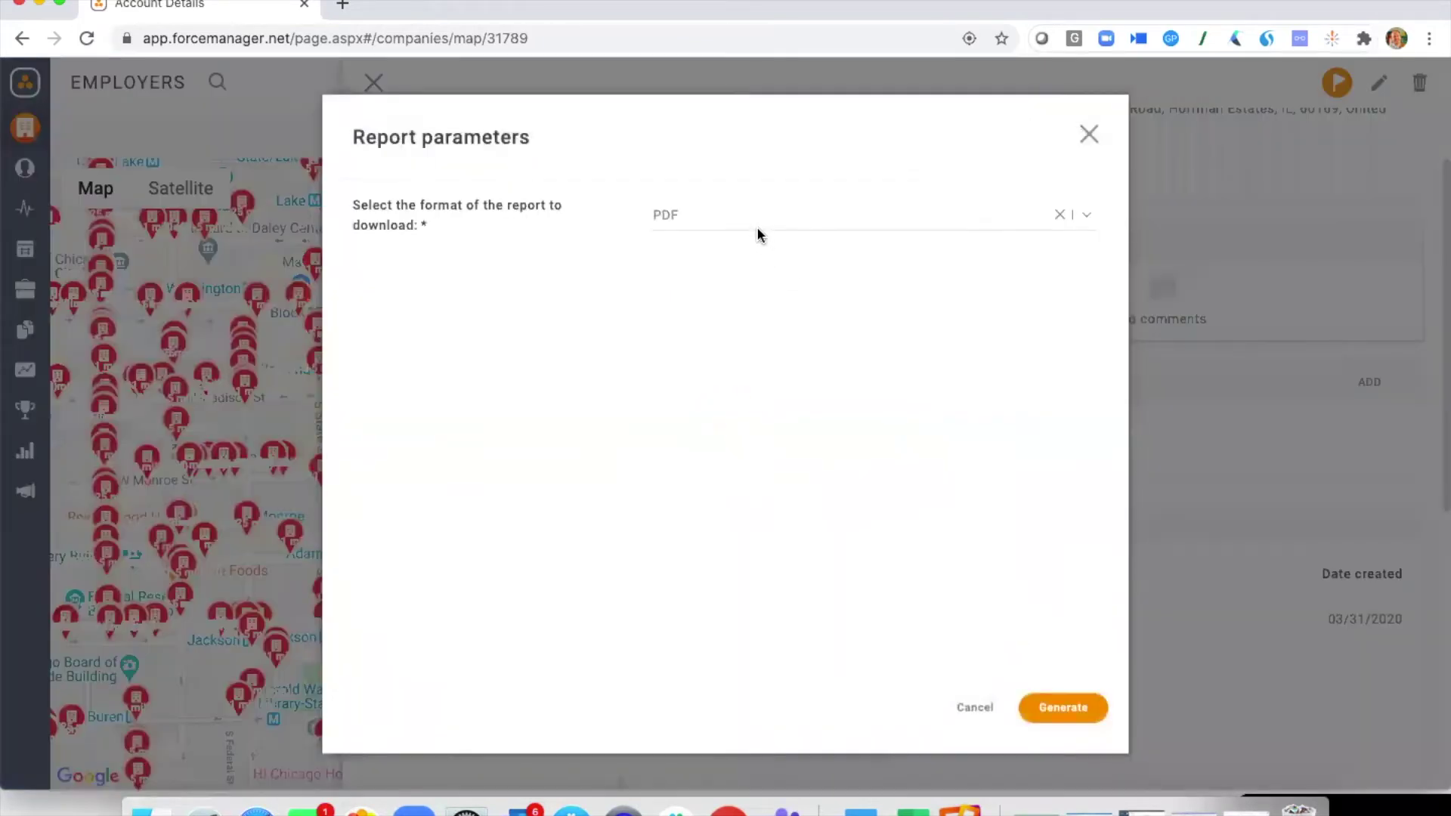
left_click(758, 227)
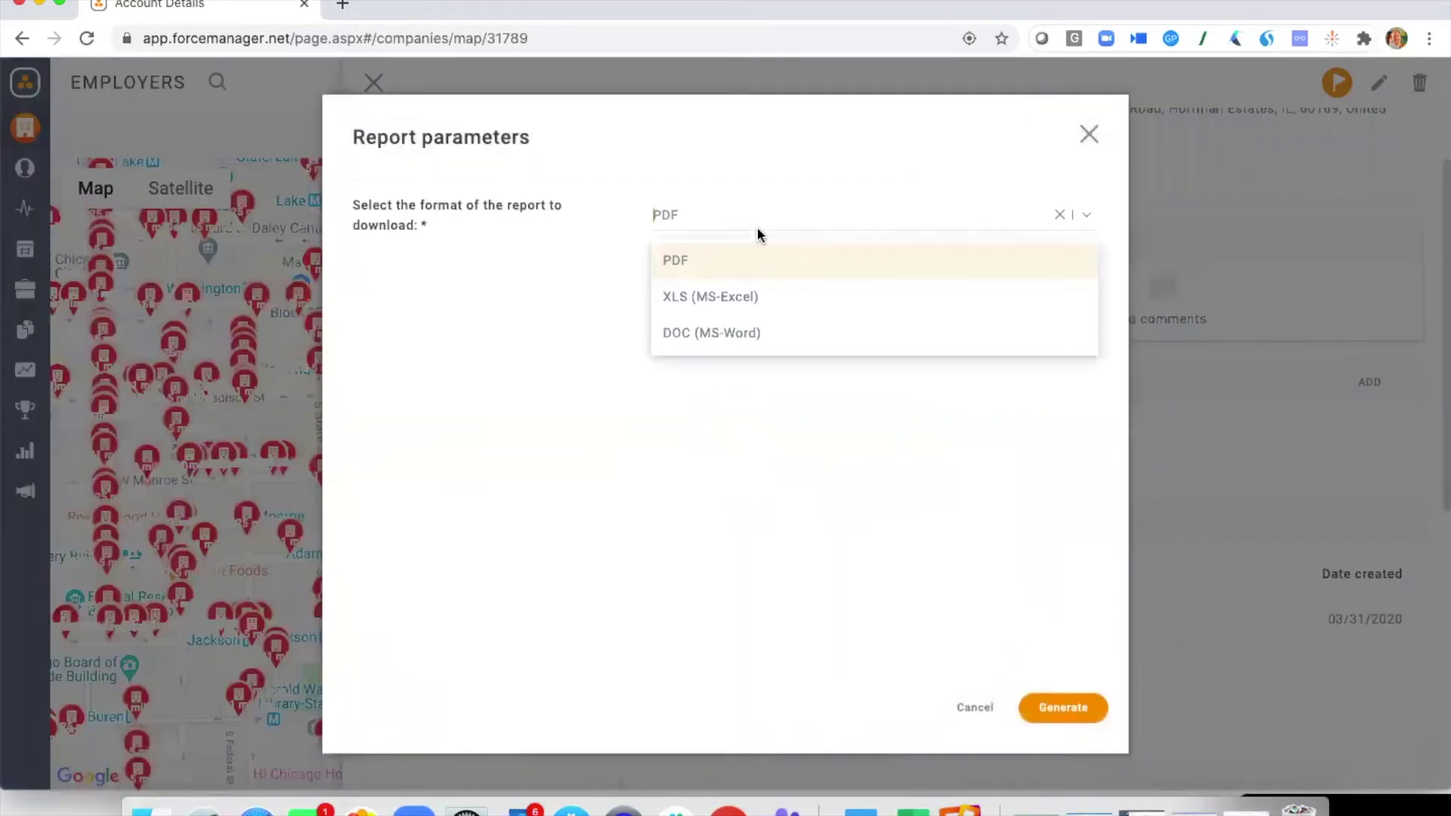
left_click(747, 401)
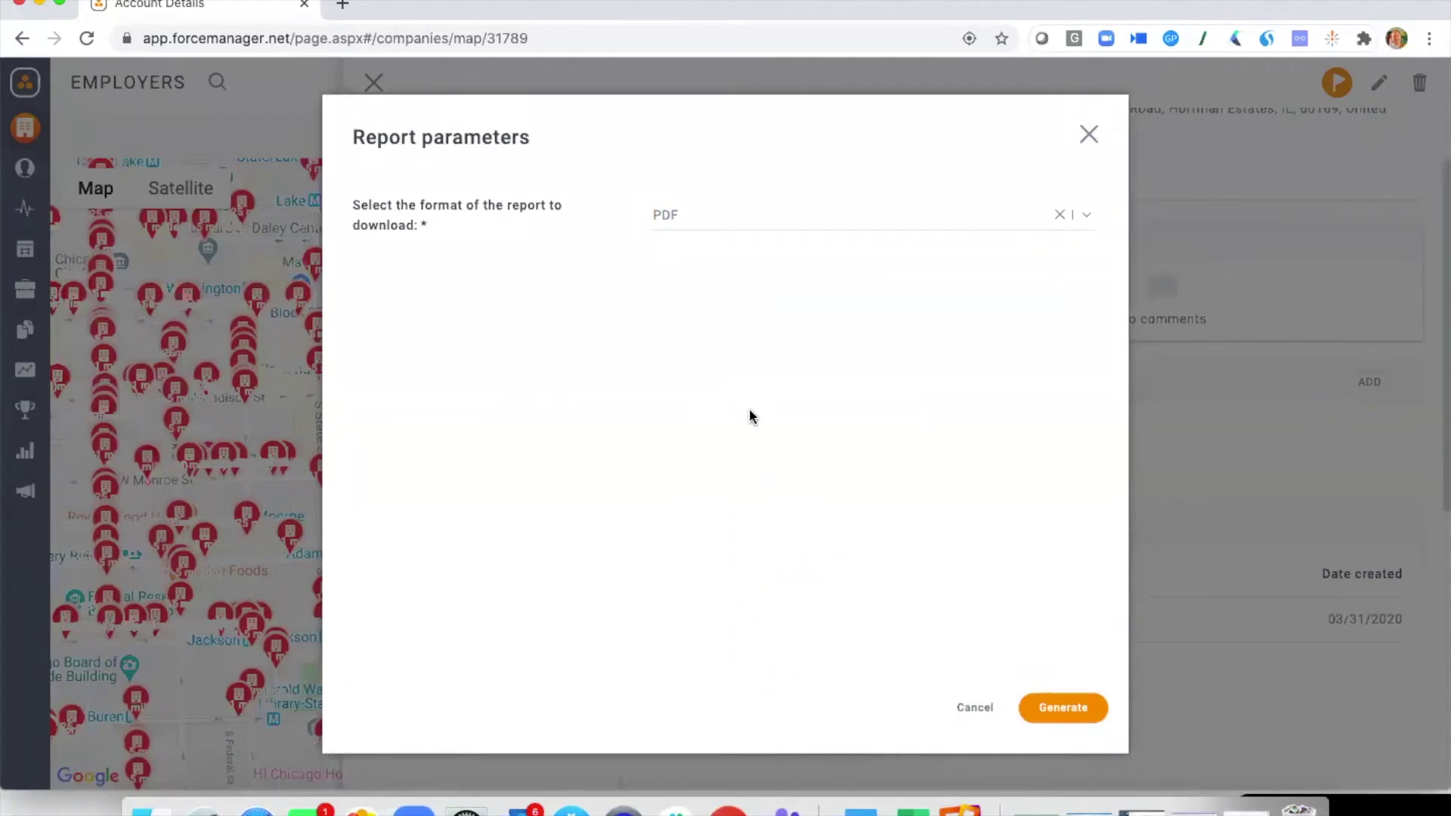
left_click(1073, 710)
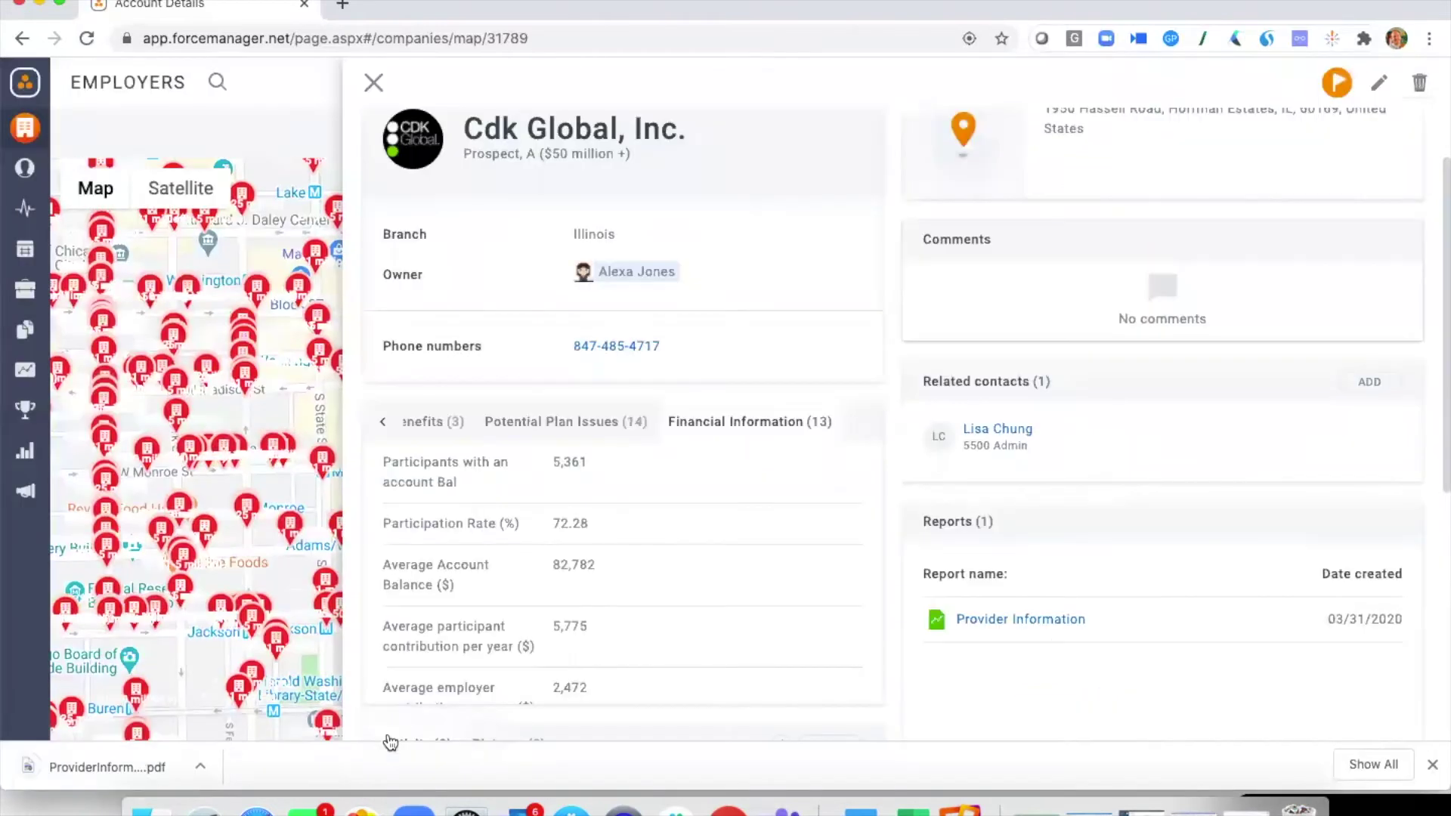
left_click(101, 768)
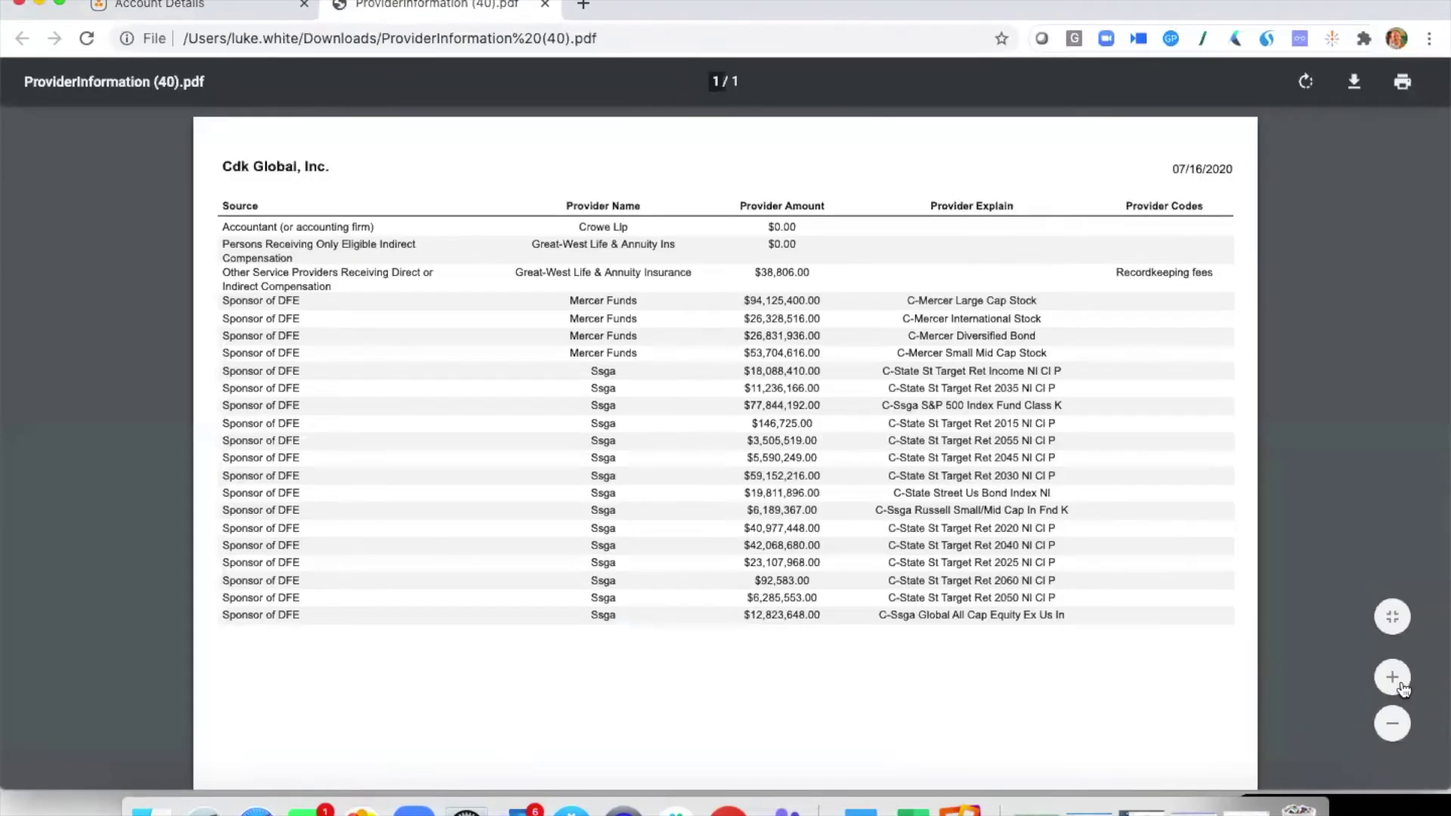
left_click(1398, 684)
left_click(1398, 684)
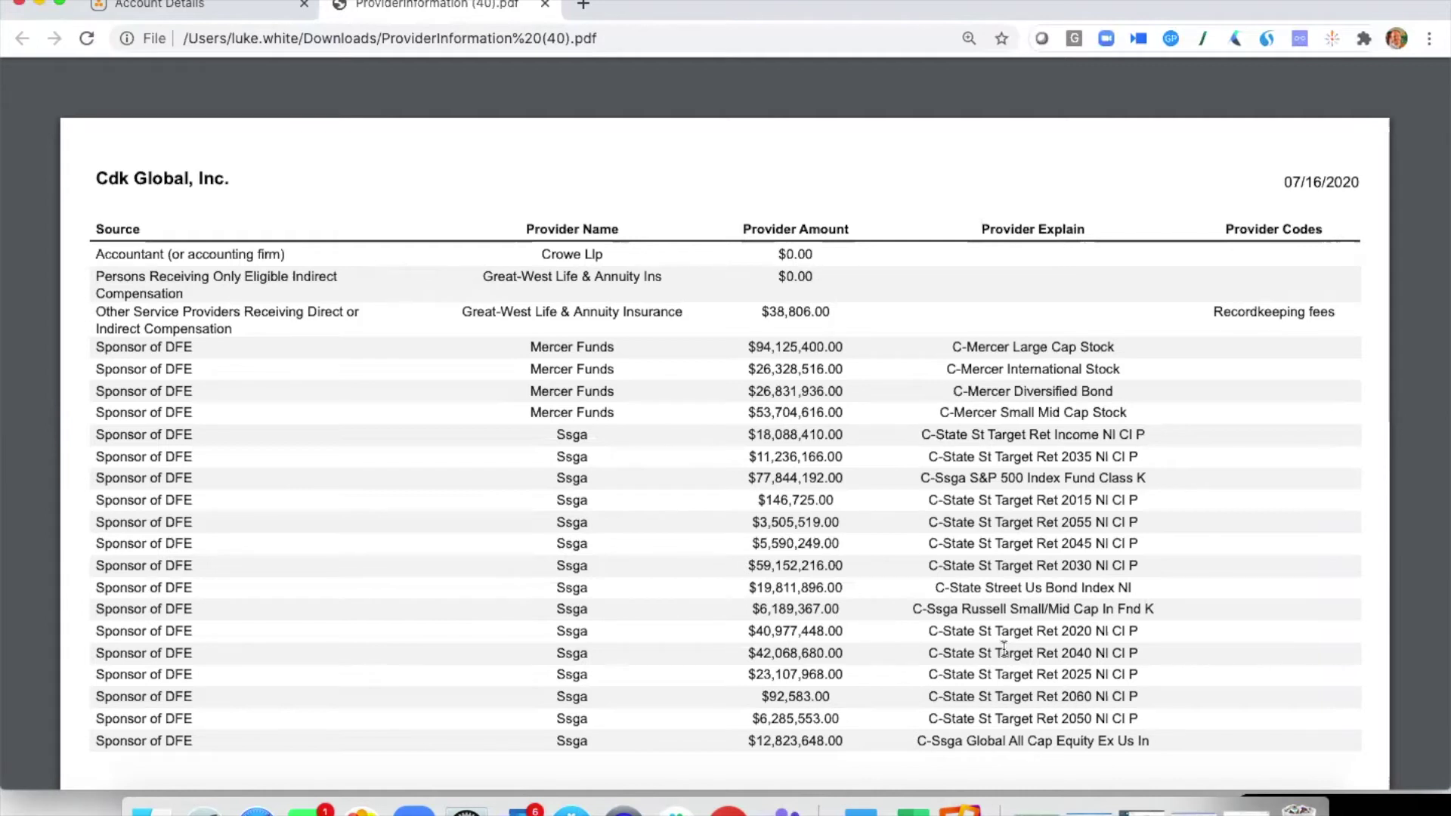
Return from the report, close the Cdk Global, Inc. account, and open Lewis Brothers Bakeries, Inc. from the map to review its details and activity
left_click(251, 13)
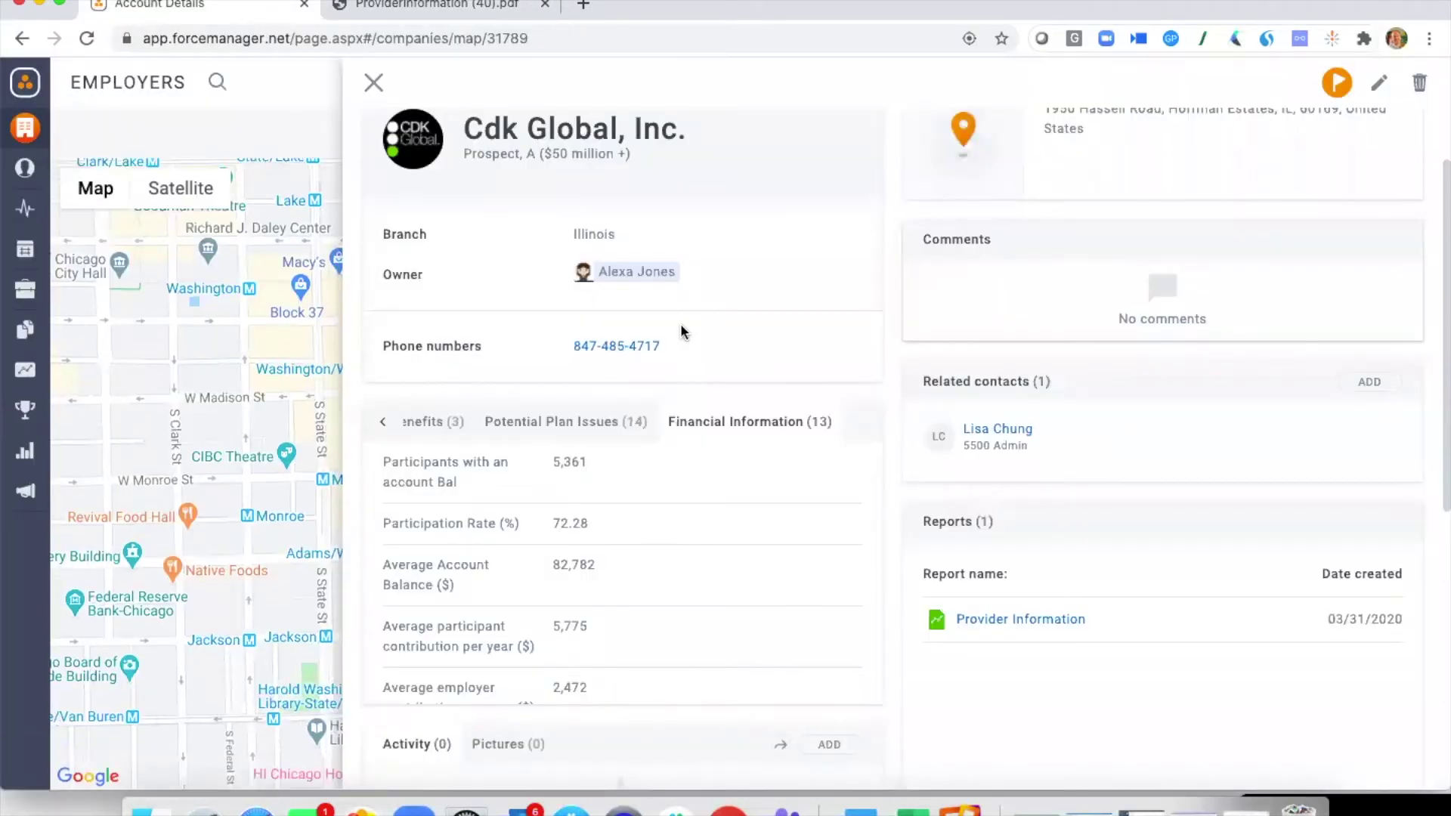
left_click(374, 85)
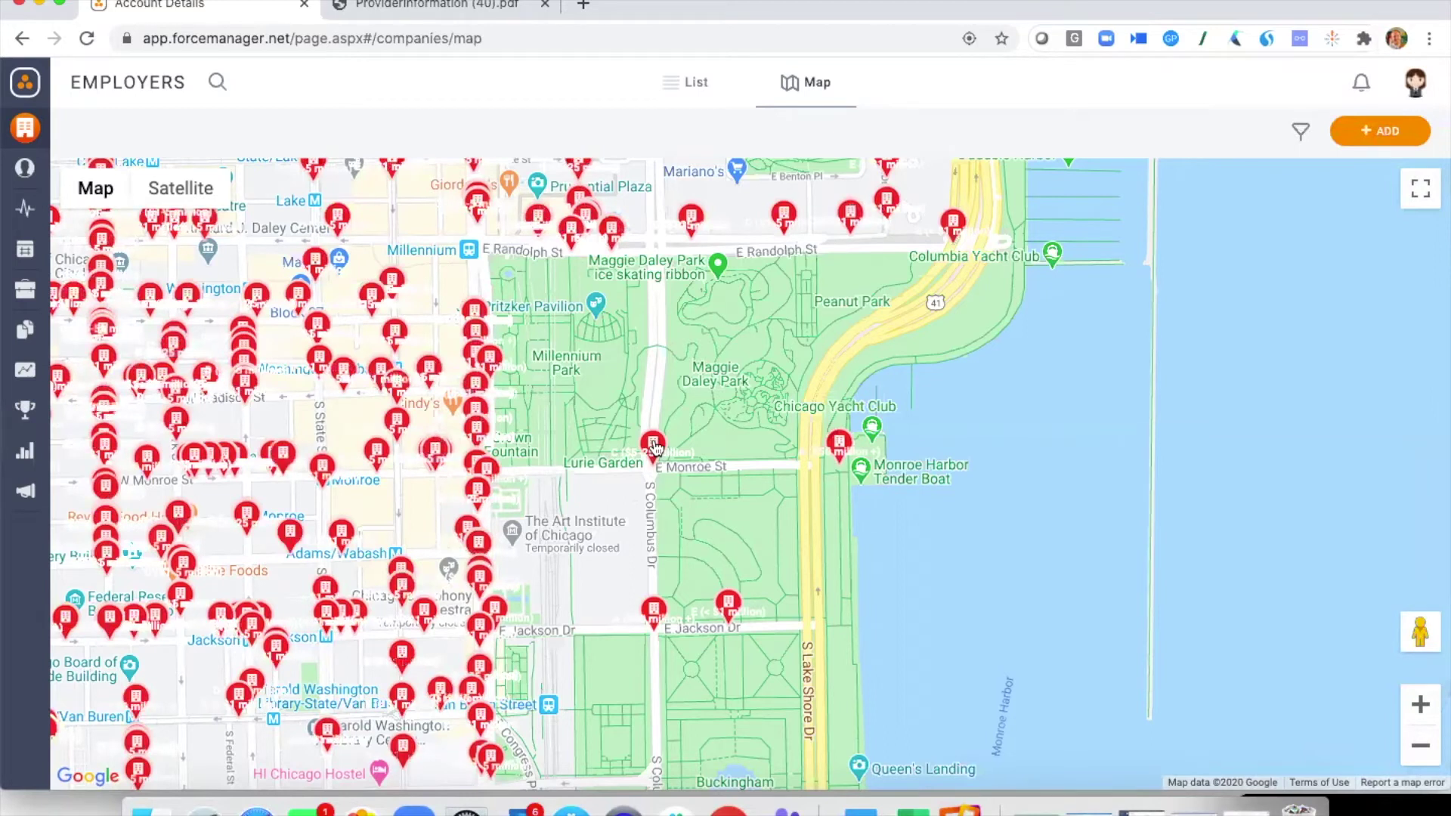
left_click(654, 446)
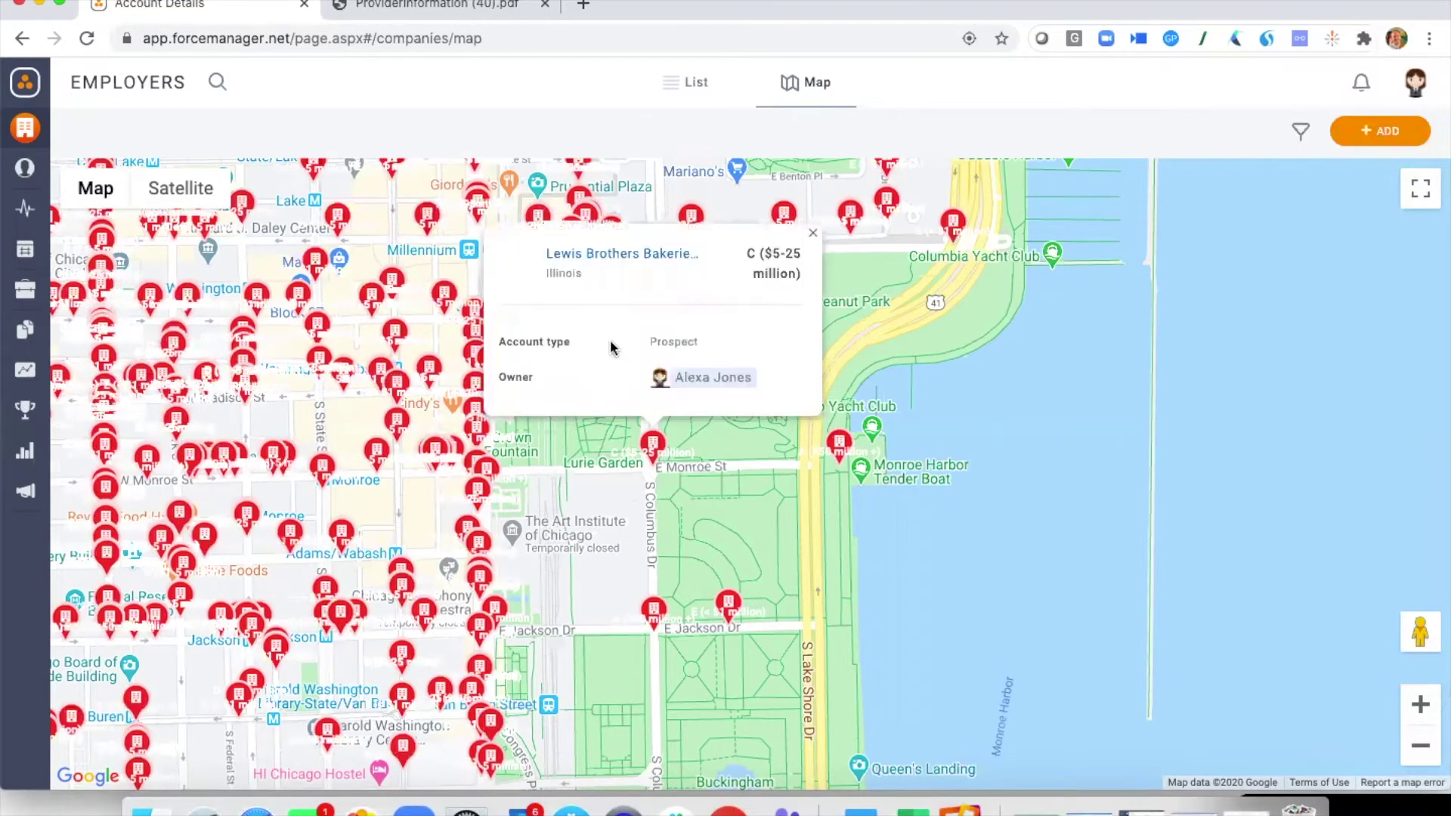
left_click(616, 255)
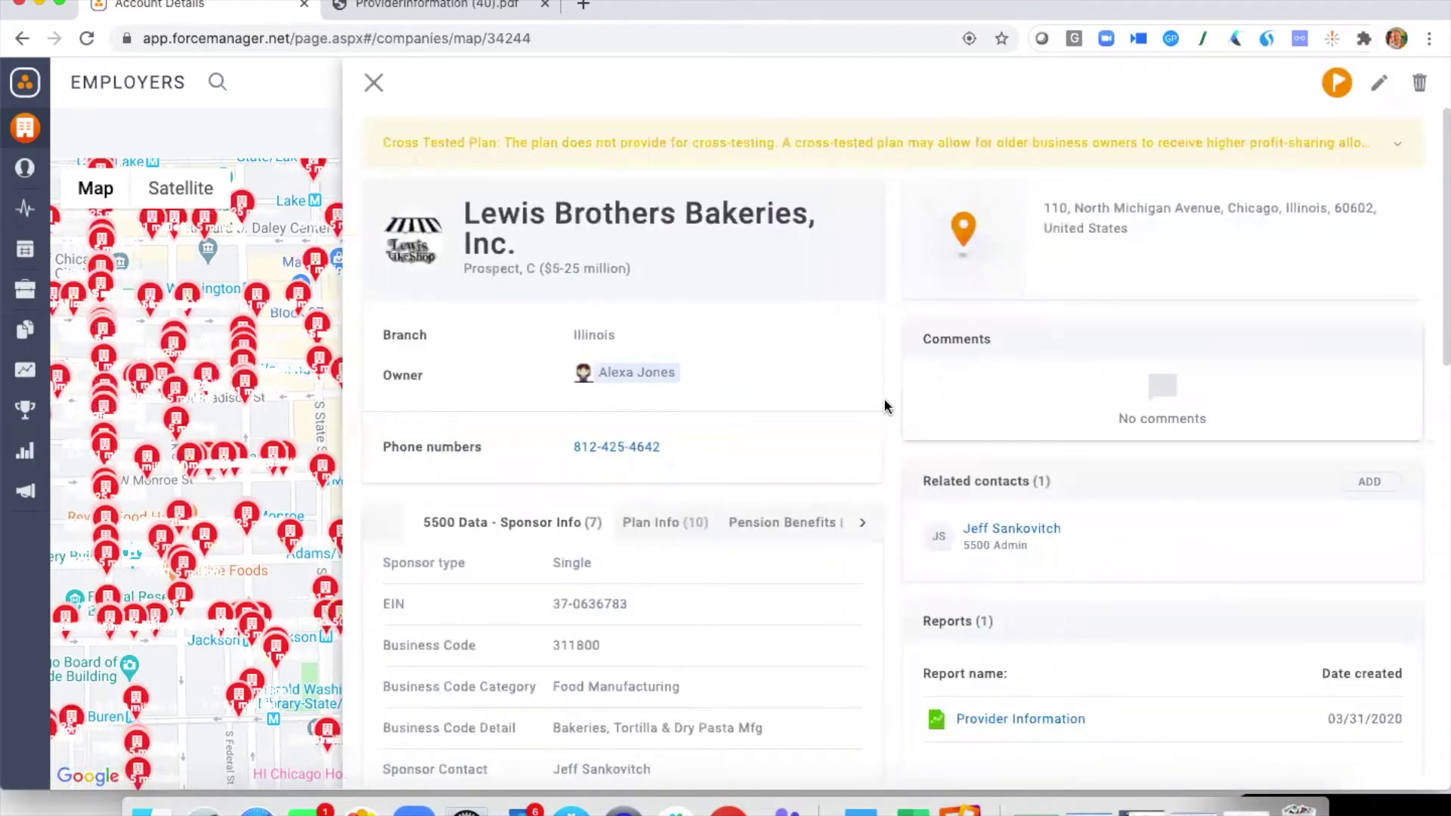
scroll(884, 402, "down", 1)
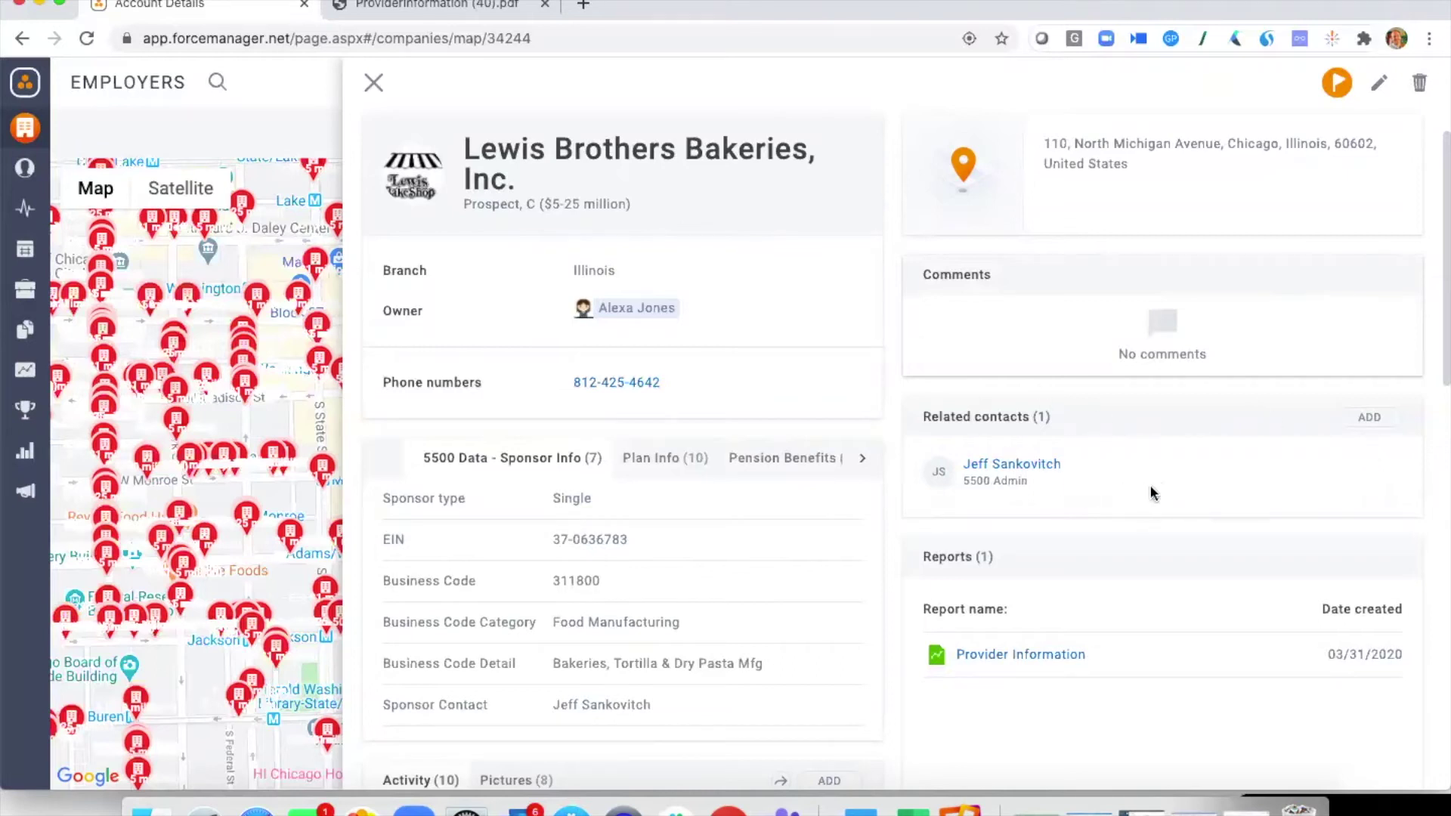
scroll(1136, 491, "down", 5)
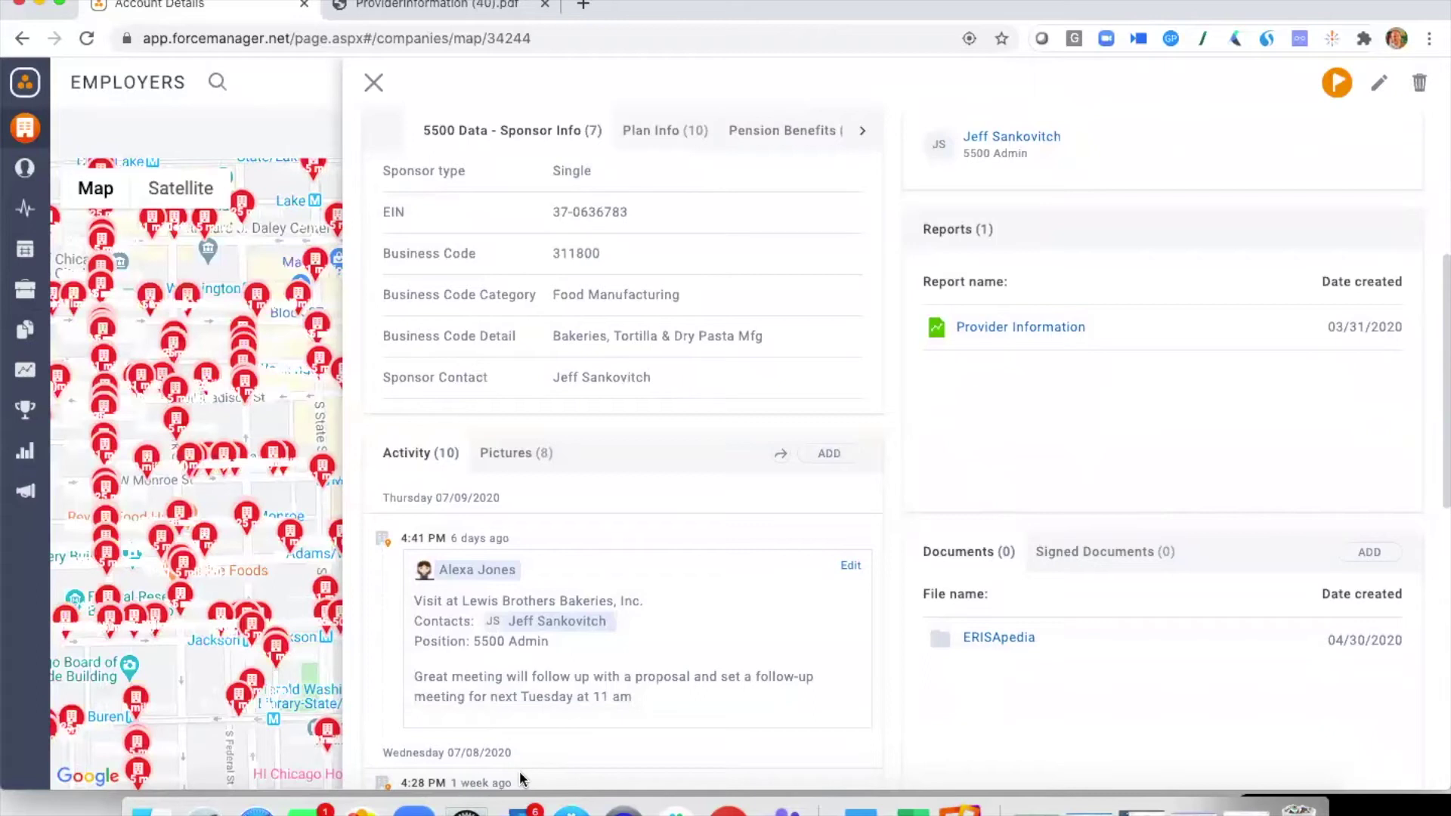
Open the ERISApedia folder in the Lewis Brothers Bakeries documents, then download and open its DC Plan 5500 PDF
scroll(1163, 659, "down", 3)
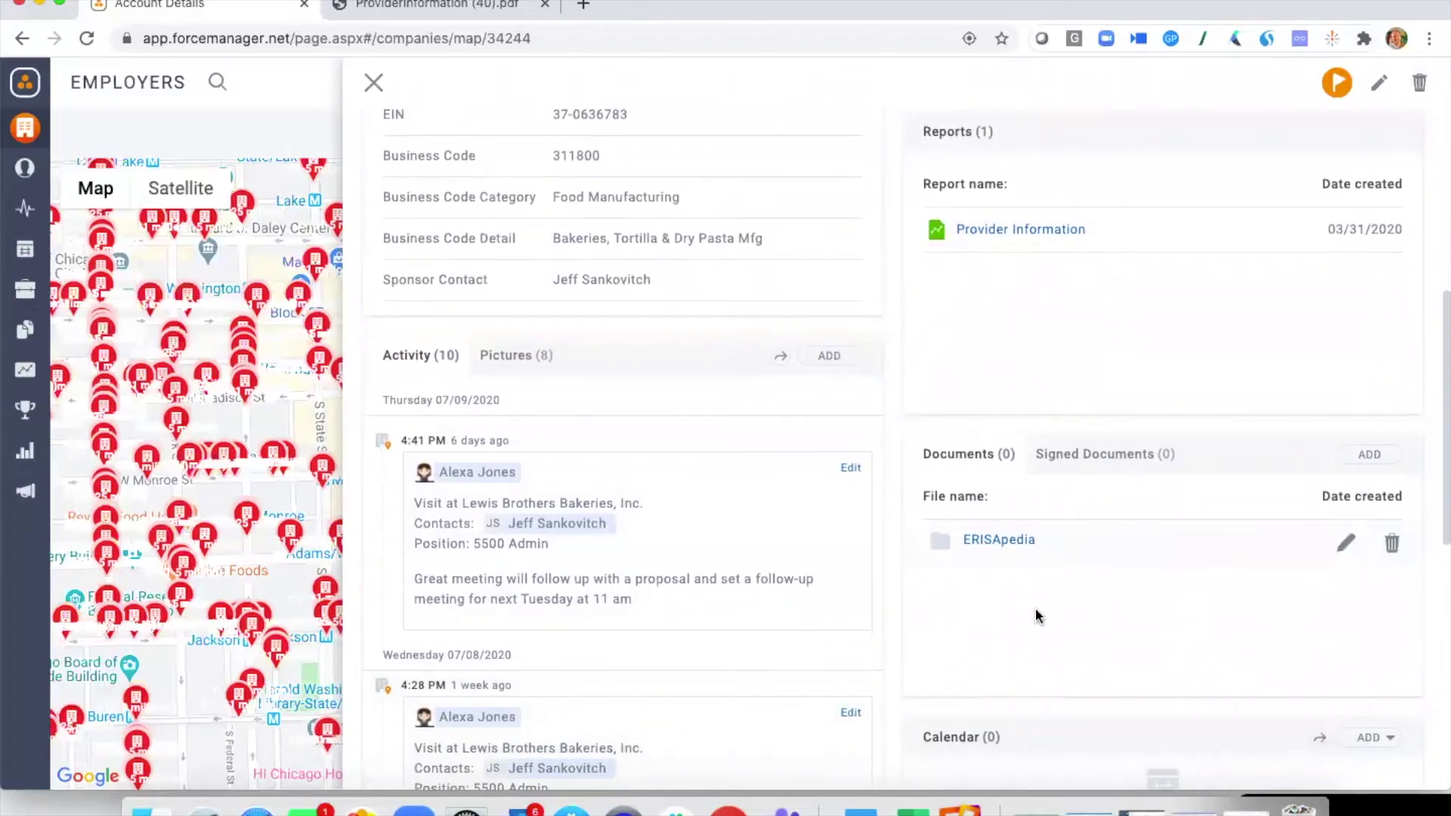
left_click(996, 544)
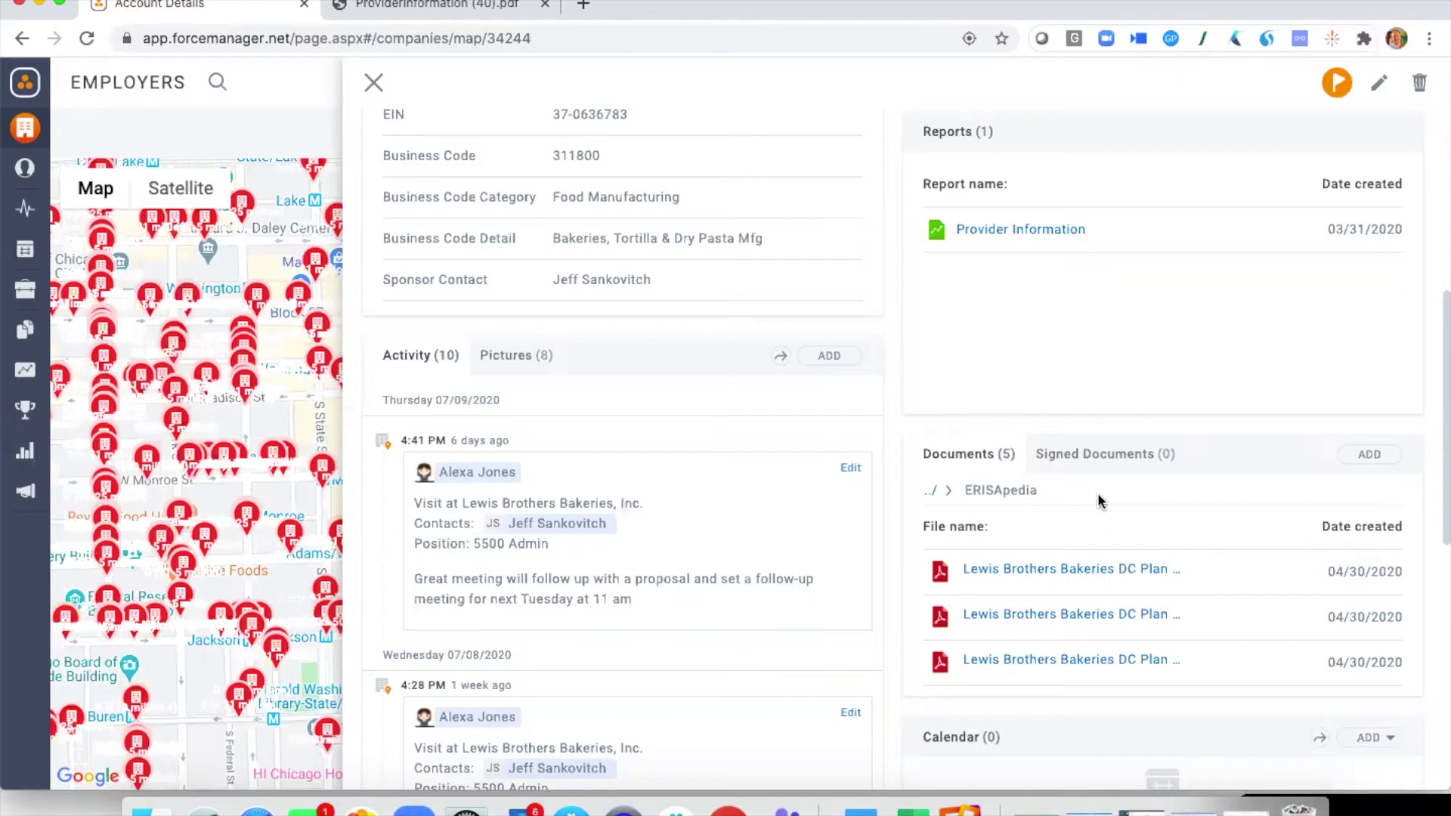
left_click(1049, 573)
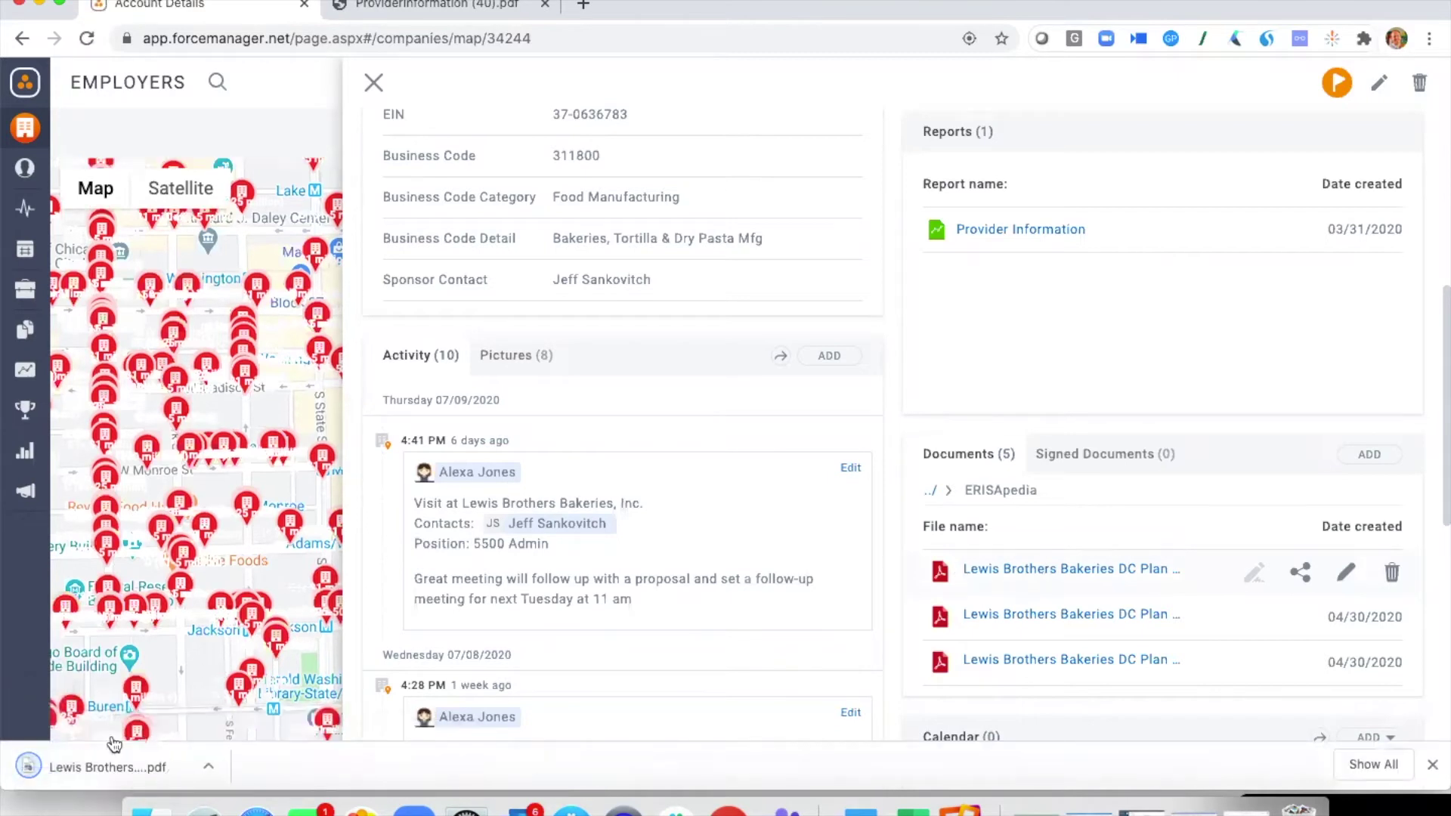
left_click(87, 778)
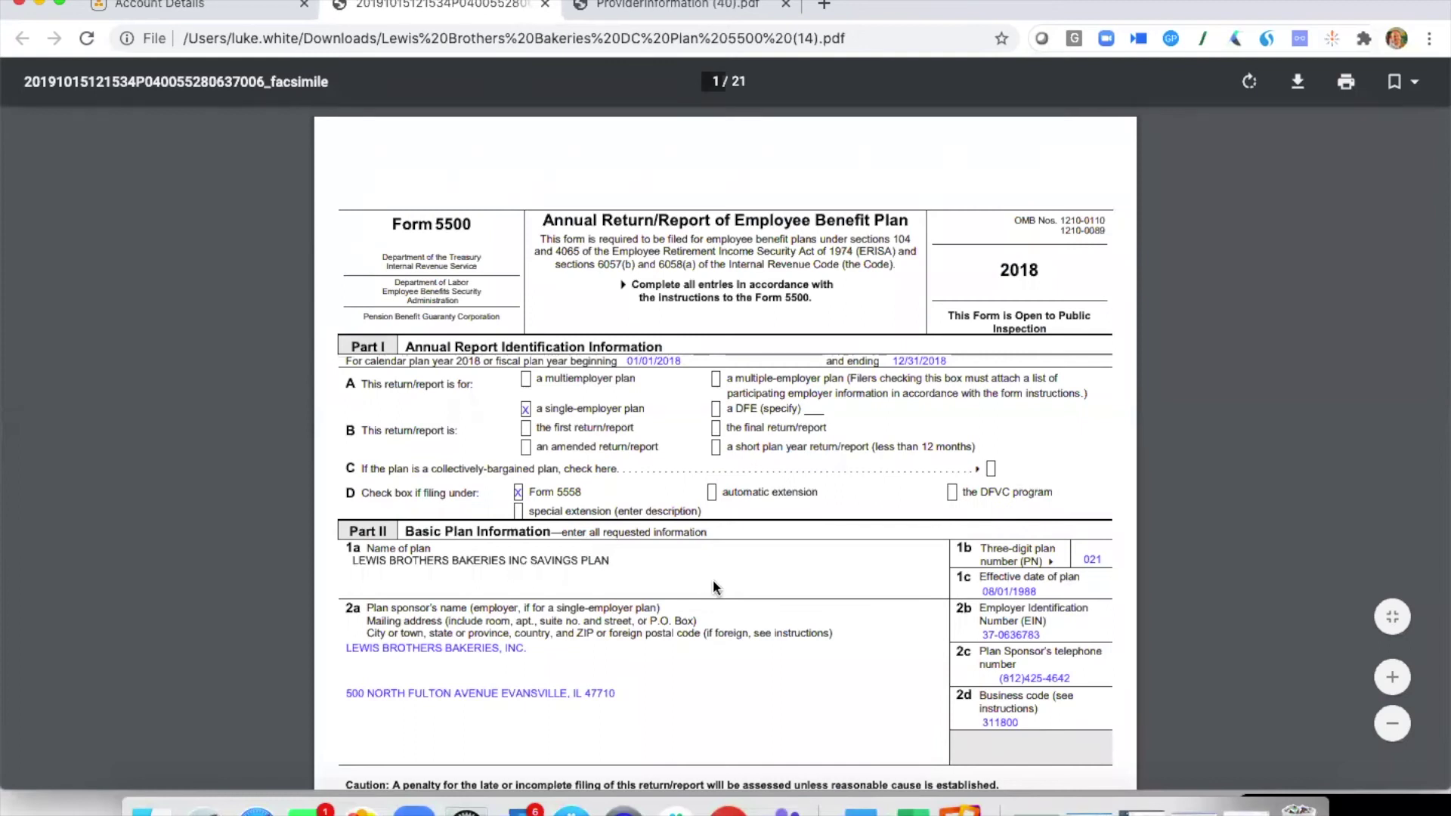
Examine the 2018 Form 5500 filing from the plan identification through Part III, the Form M-1 compliance section
scroll(714, 587, "down", 6)
scroll(715, 587, "down", 10)
scroll(713, 584, "down", 10)
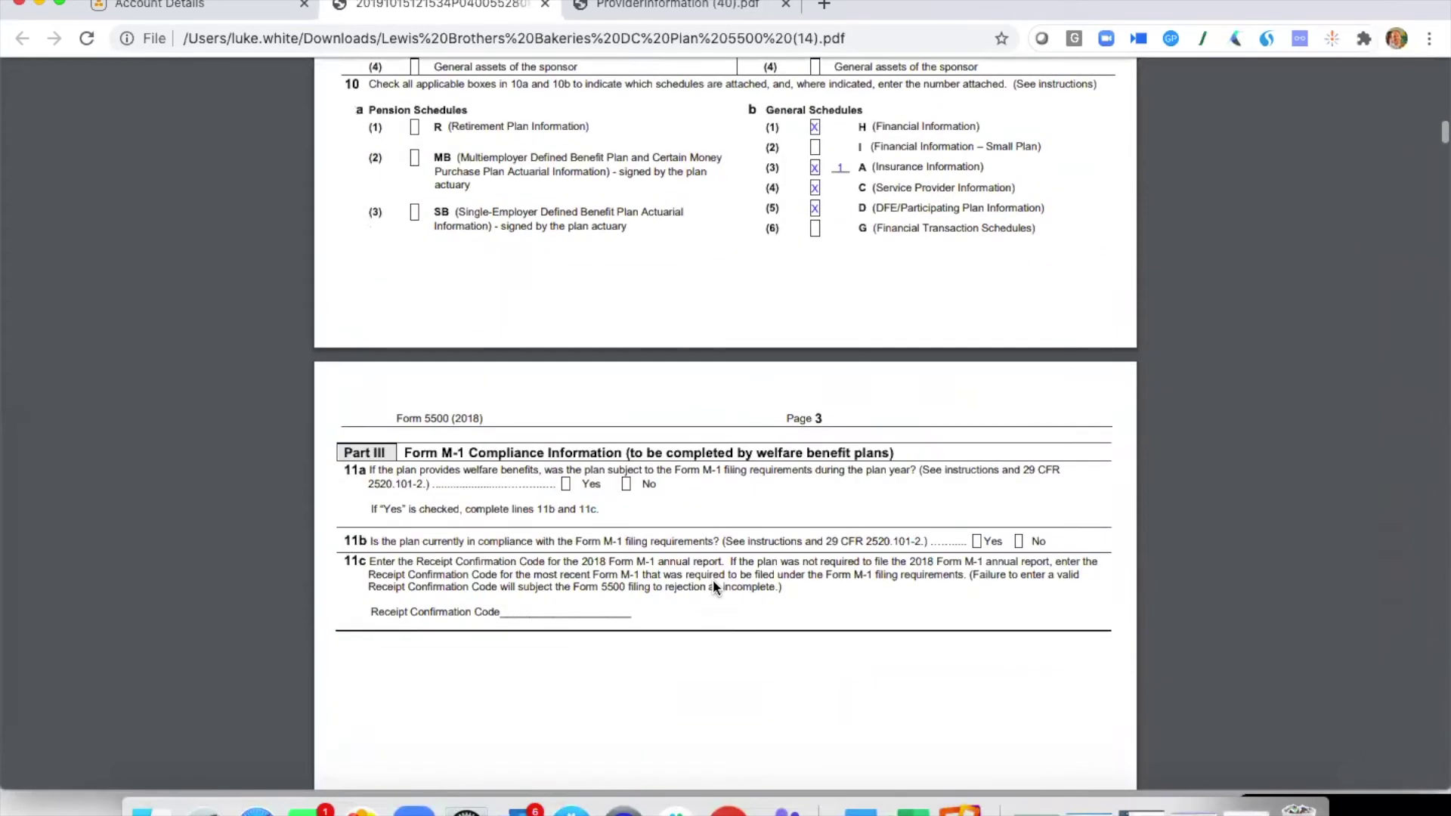
scroll(714, 587, "down", 3)
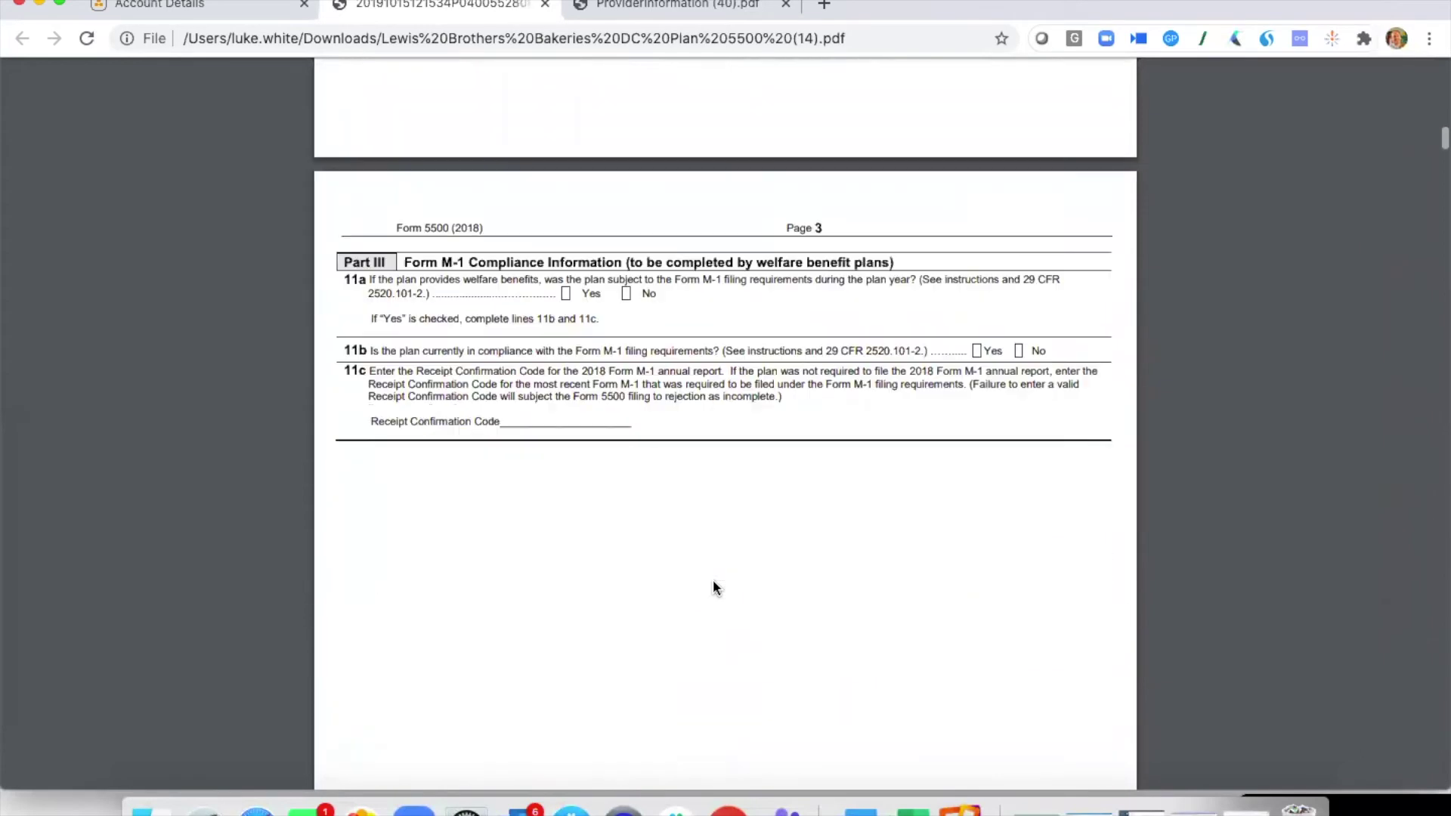
Return to the account details, download and open the Lewis Brothers Bakeries DC Plan Benchmark Report, and enlarge it
left_click(243, 6)
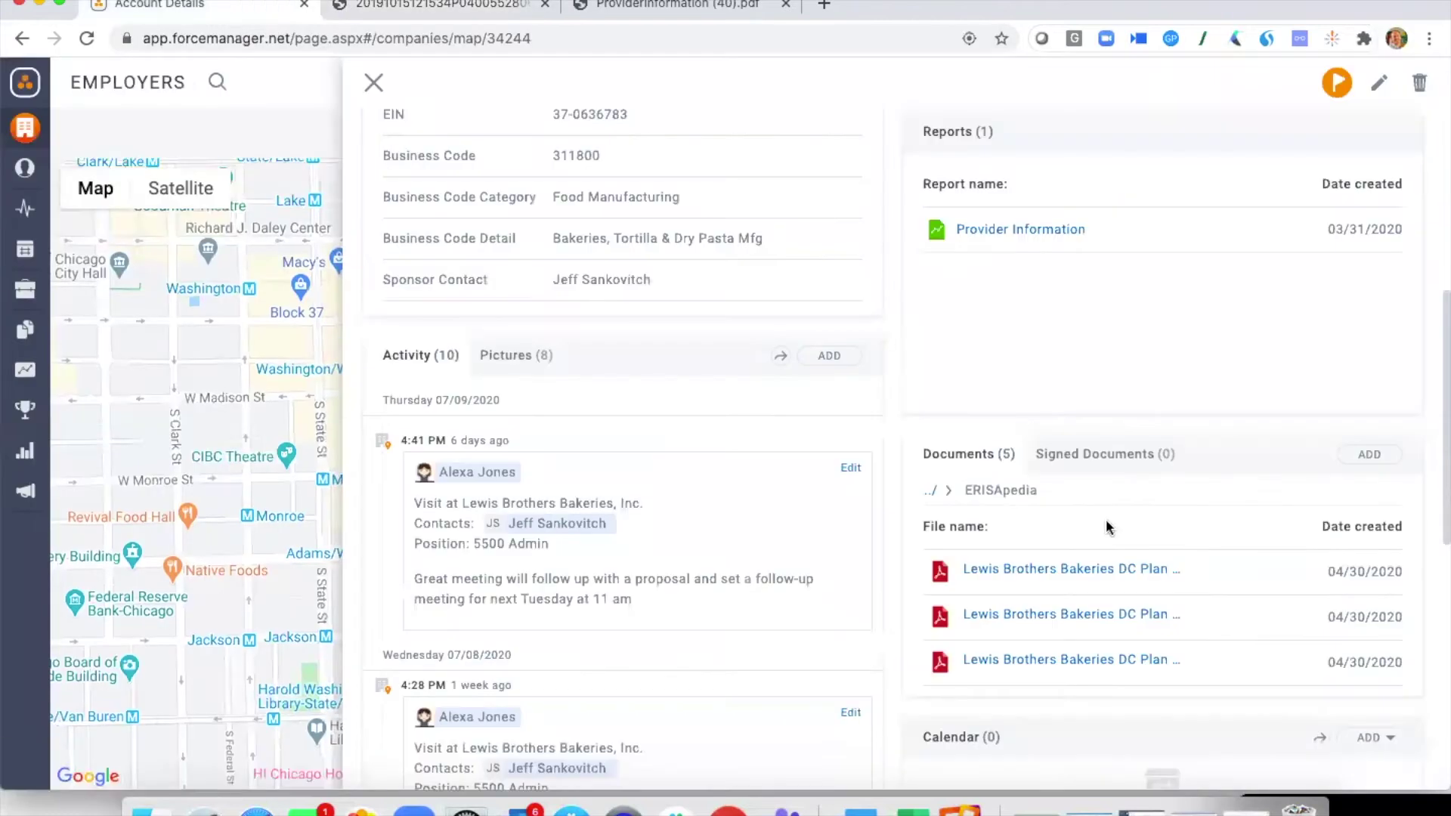
left_click(1045, 670)
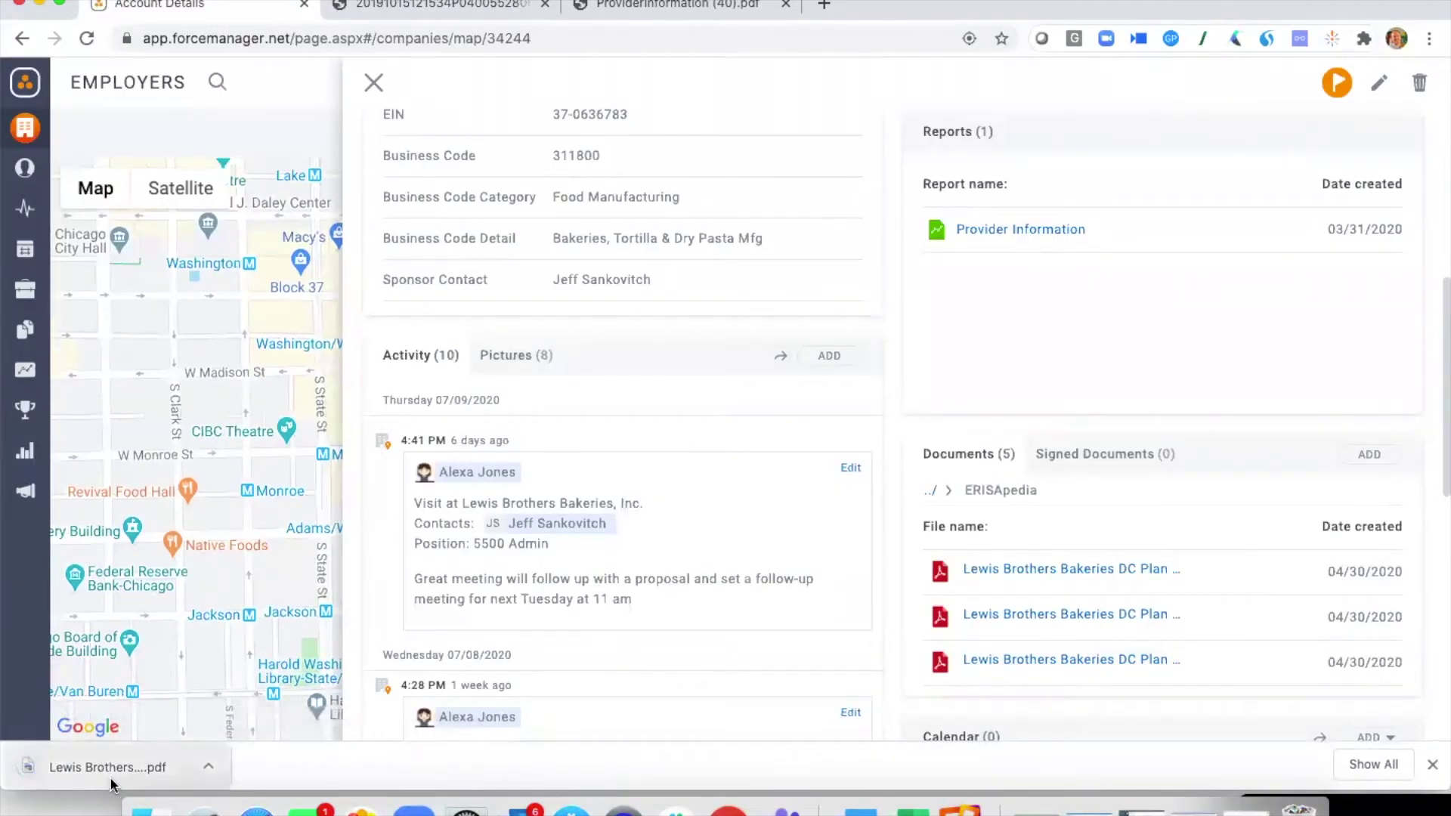
left_click(107, 774)
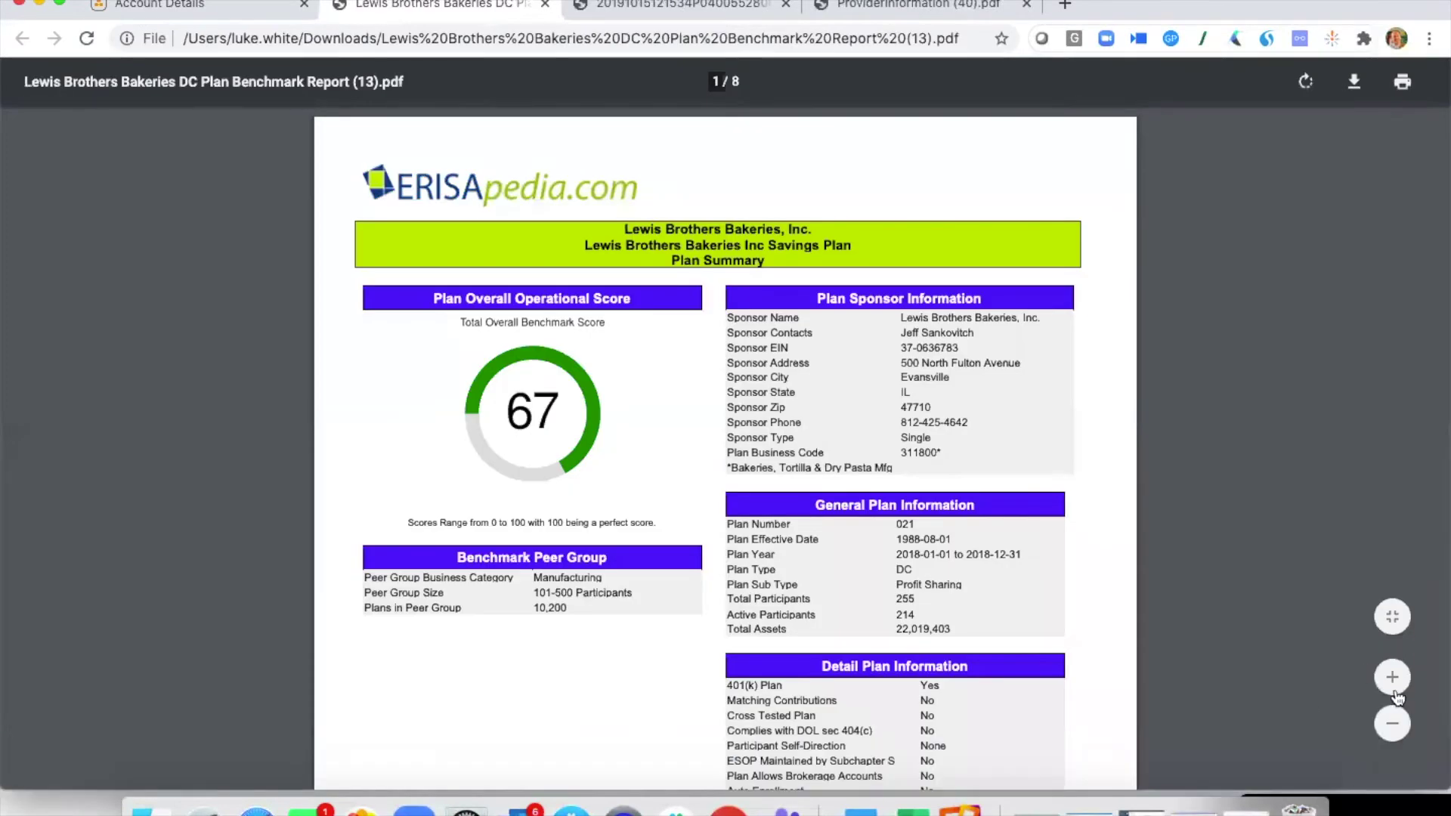
left_click(1392, 677)
left_click(1391, 677)
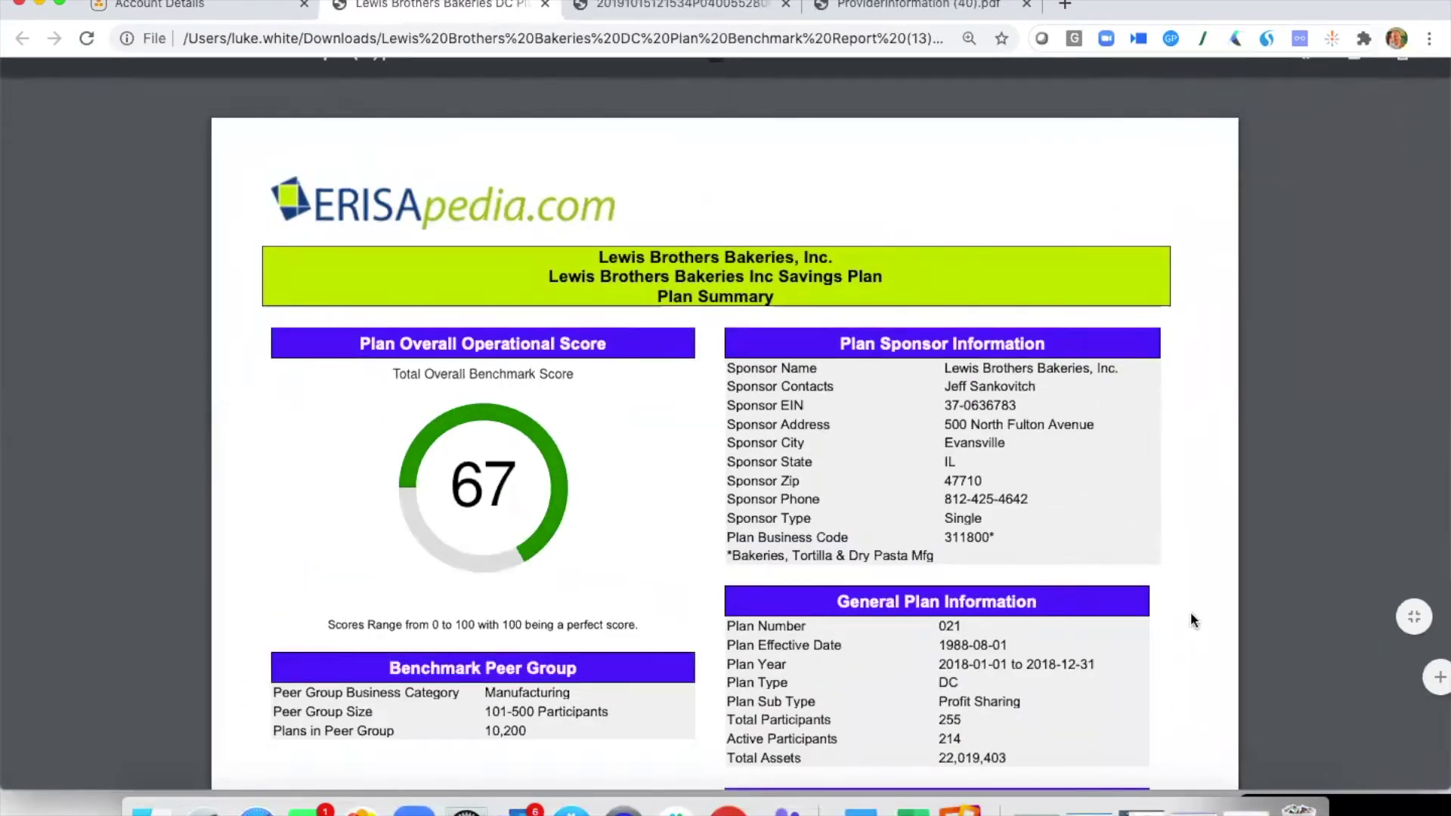
Examine the benchmark report from the plan summary and plan alerts through the yearly investment return and administrative expense per participant charts
scroll(1191, 619, "down", 2)
scroll(1192, 620, "down", 10)
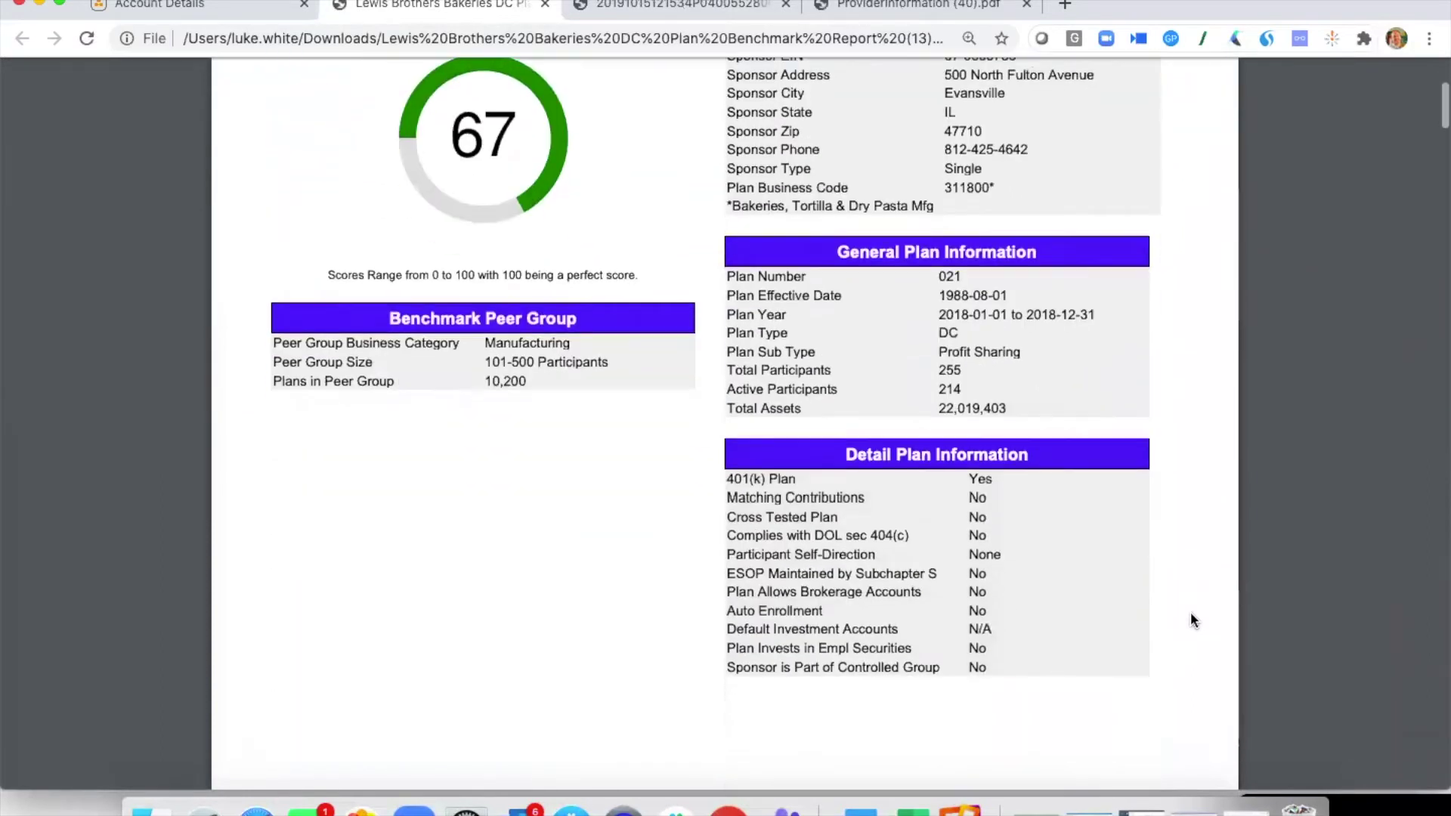
scroll(1192, 620, "down", 10)
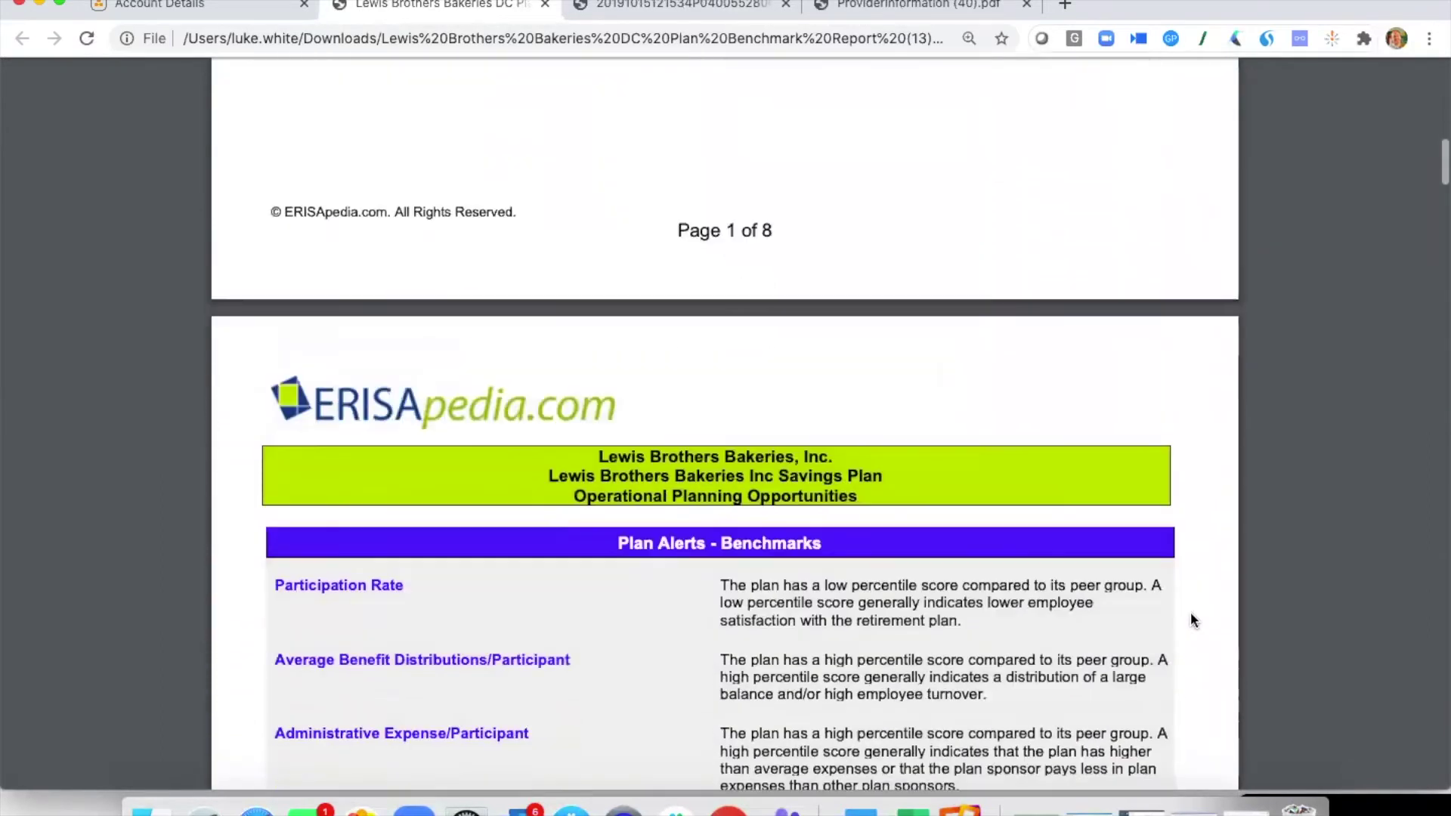
scroll(1191, 619, "down", 10)
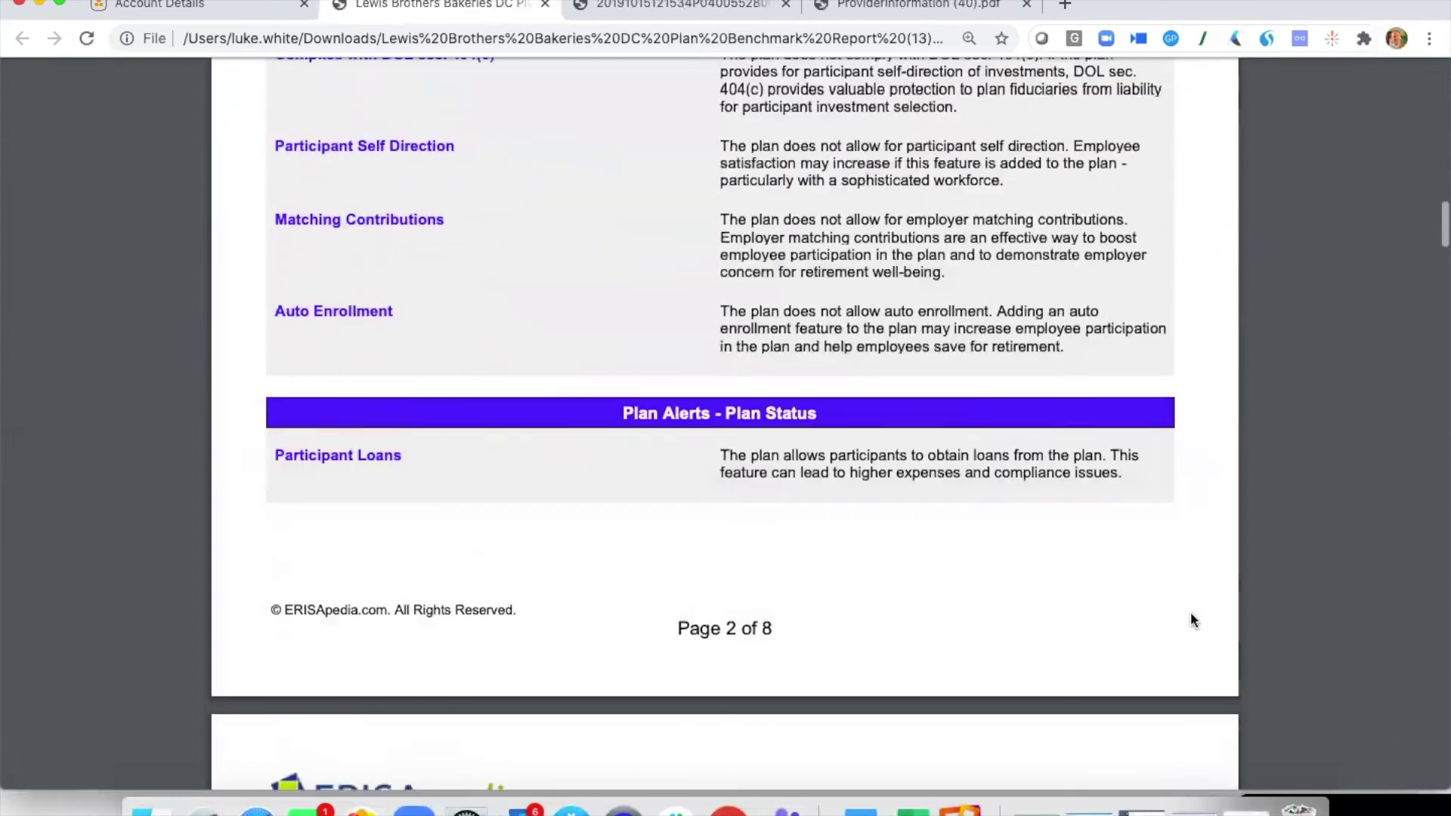
scroll(1191, 619, "down", 10)
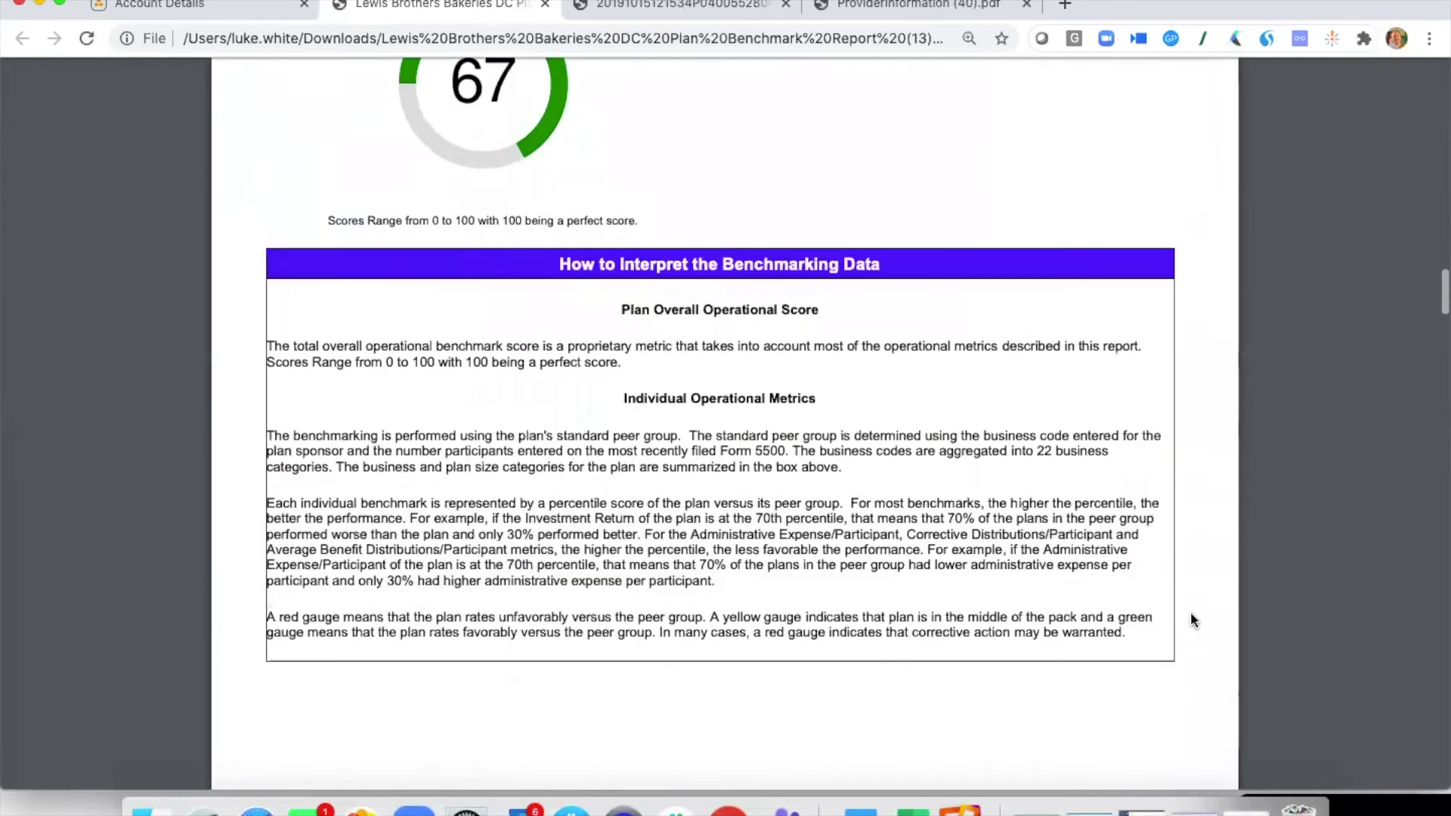
scroll(1190, 611, "down", 11)
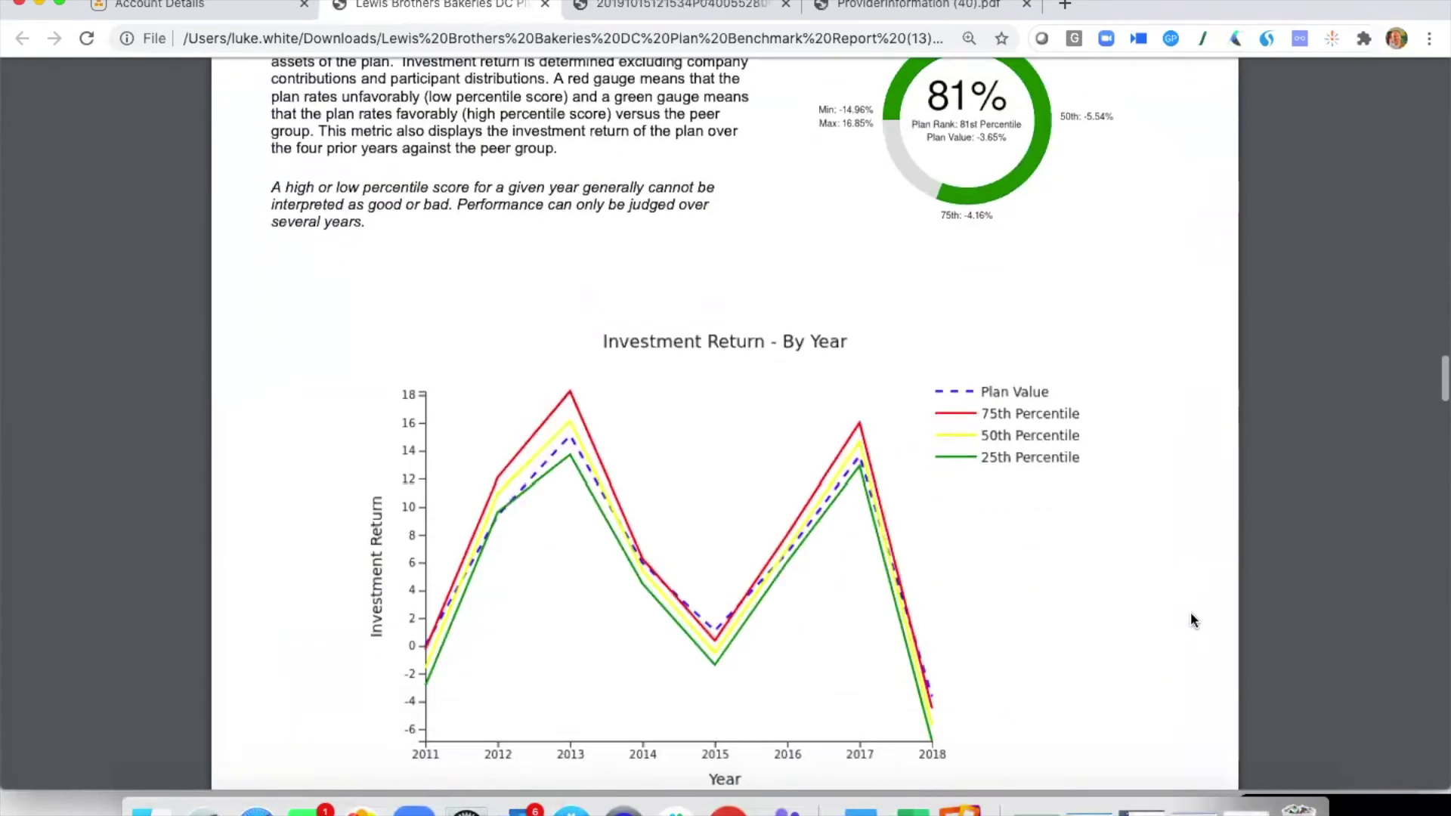
scroll(1022, 551, "down", 2)
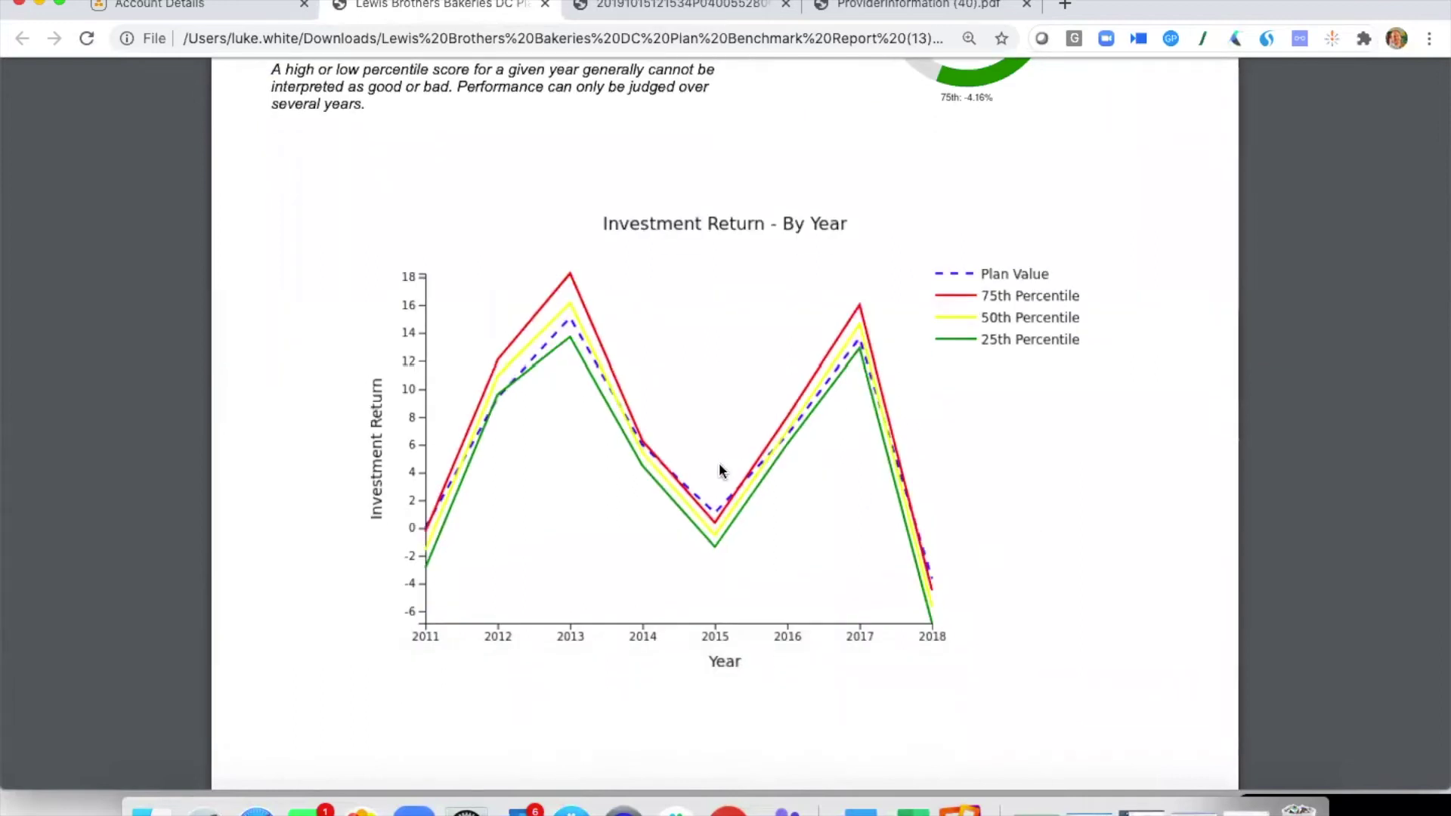
scroll(846, 529, "down", 1)
scroll(847, 528, "down", 15)
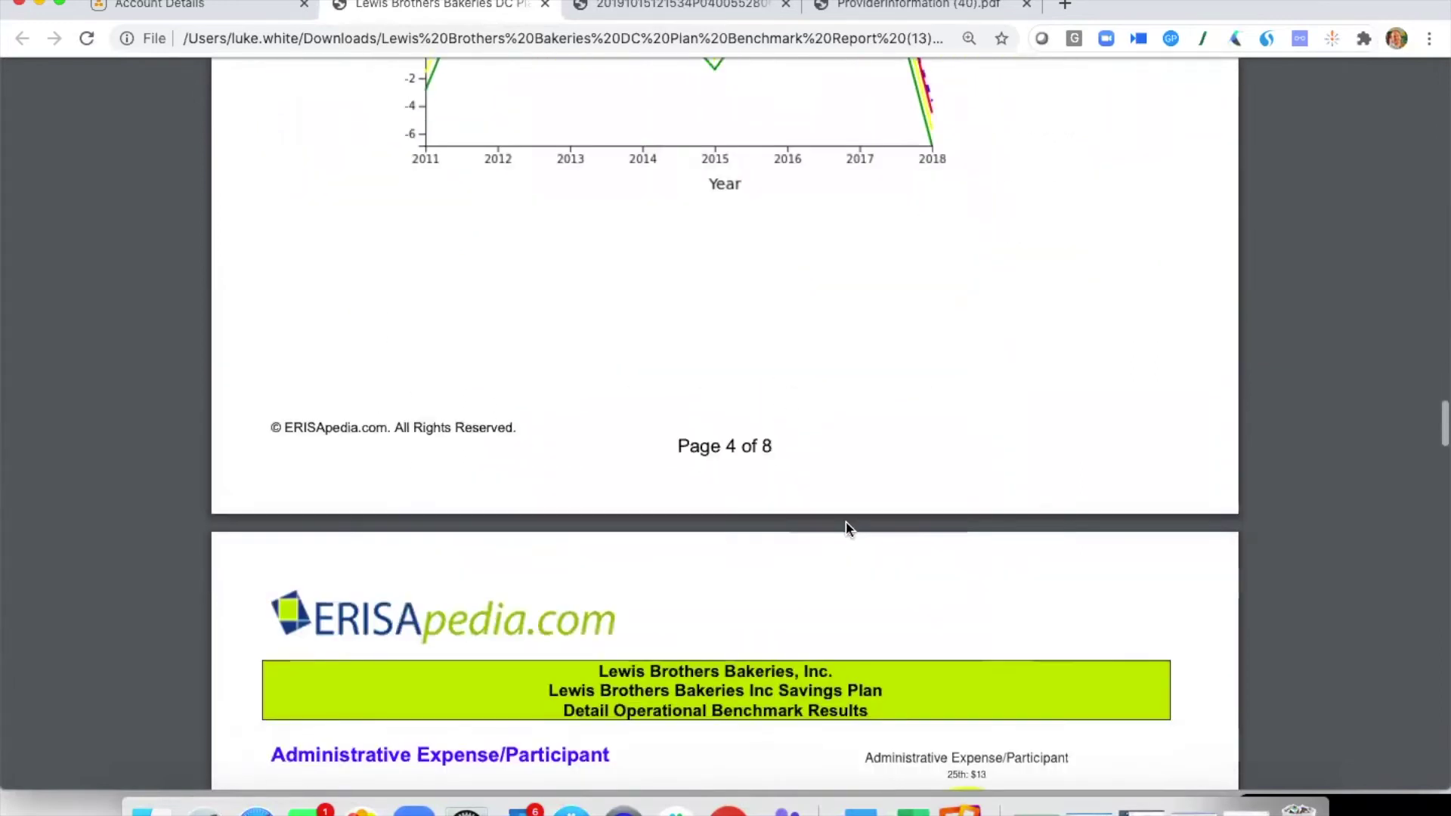
scroll(846, 523, "down", 4)
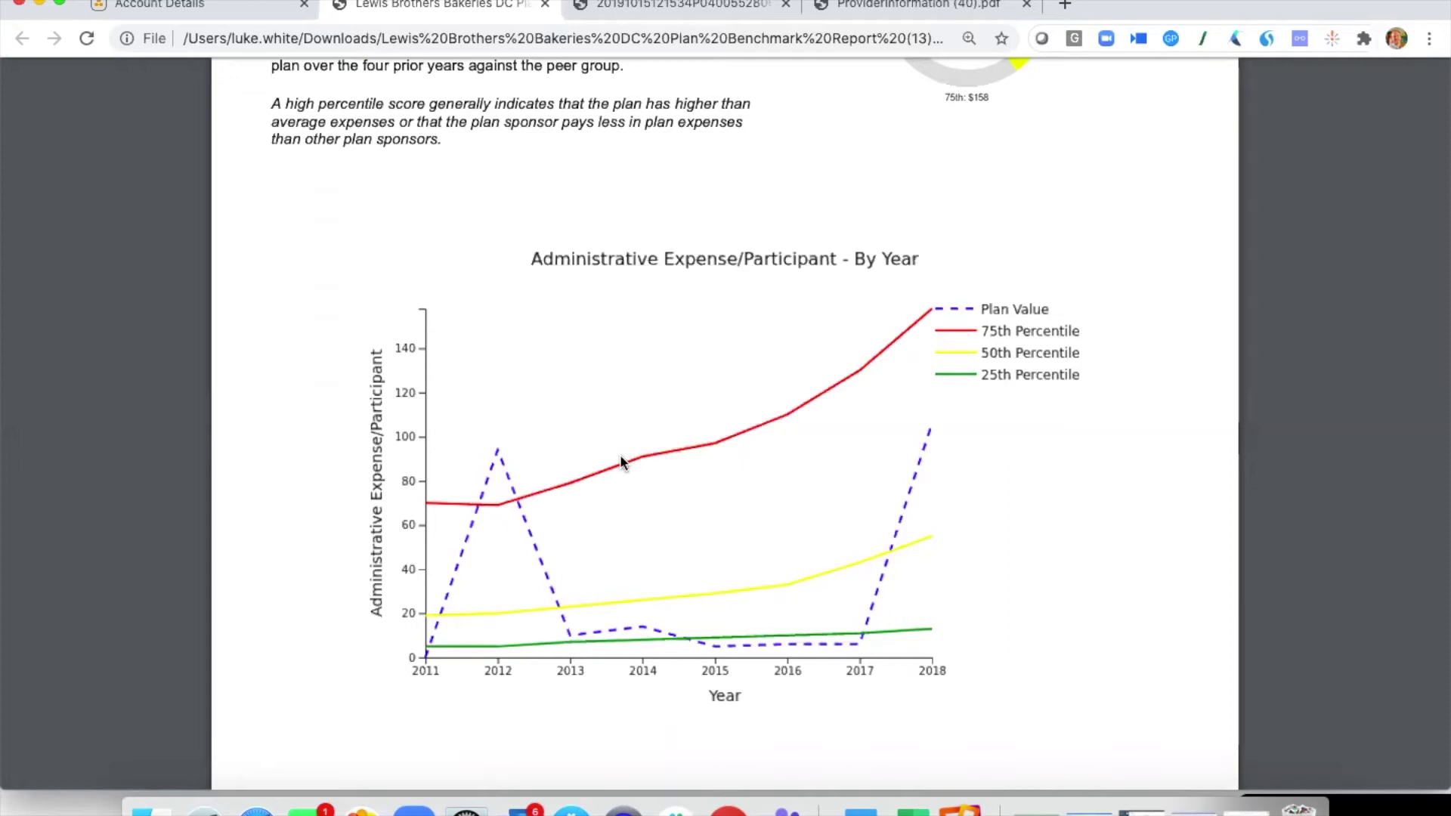
Go back from the benchmark report and close the Lewis Brothers Bakeries, Inc. account to show the full employers map
mouse_move(251, 102)
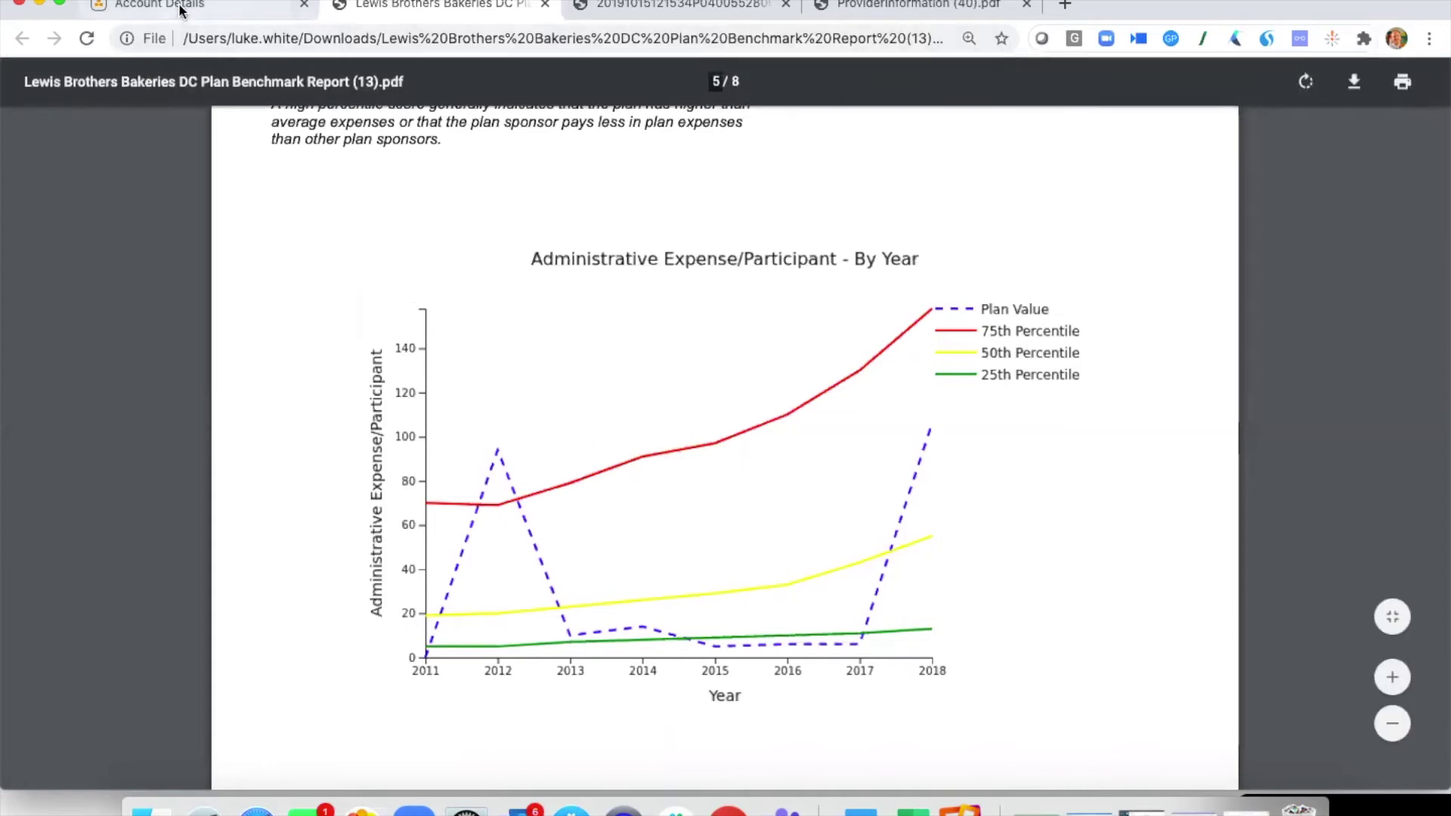
key("ctrl+shift+Tab")
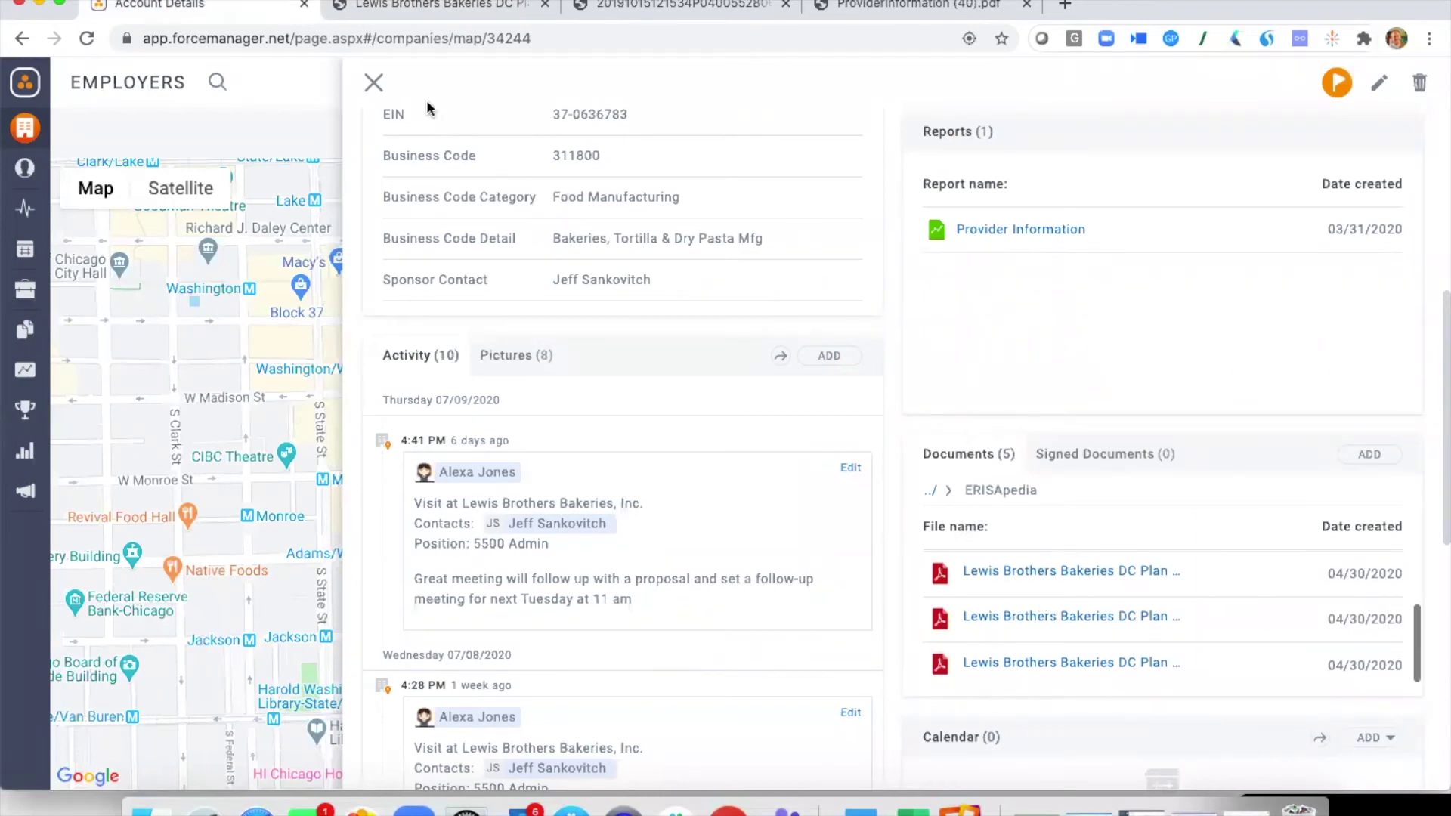
left_click(374, 78)
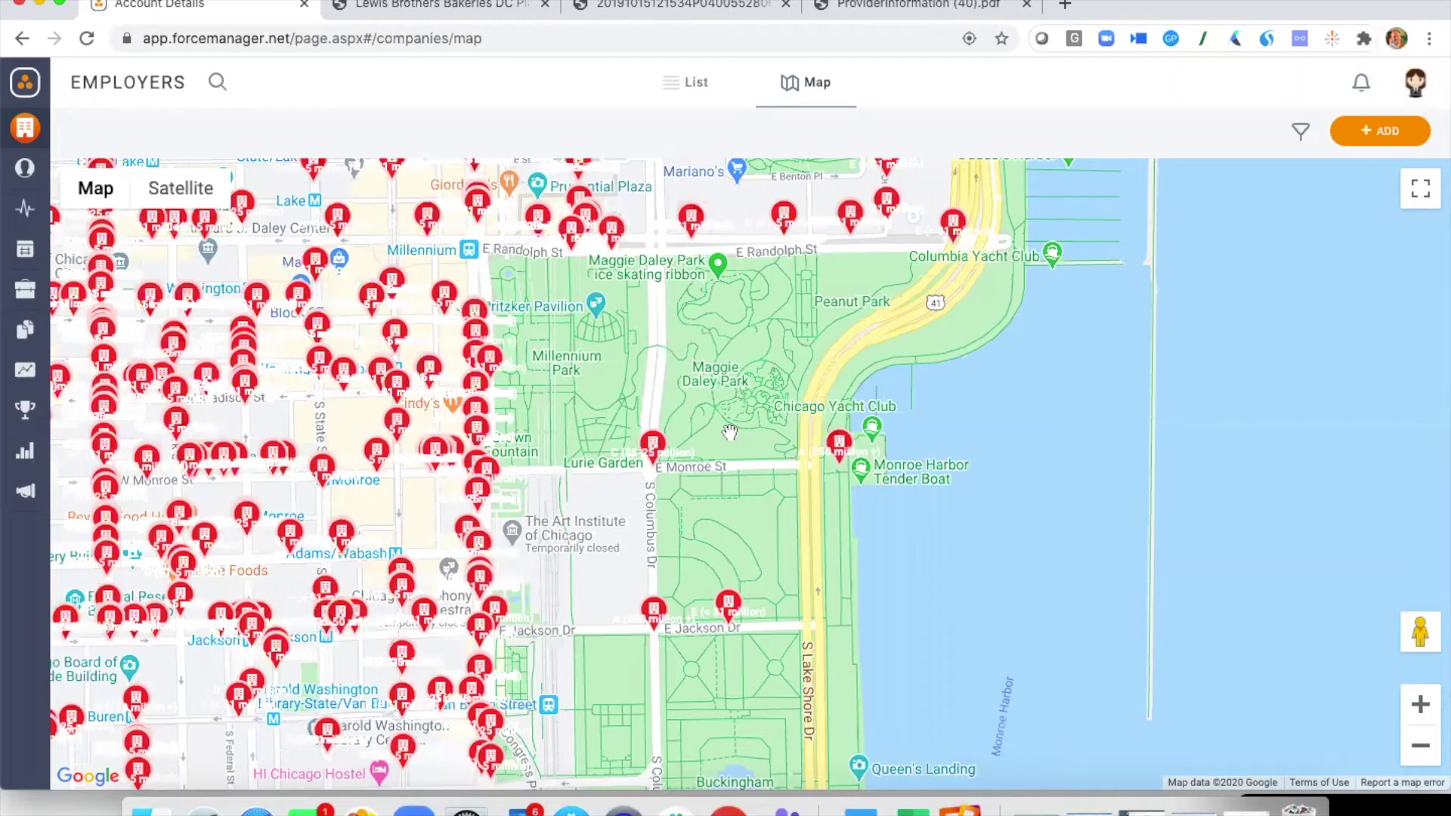
Filter the employers map to segments A ($50 million +) and B ($25-50 million)
left_click(1300, 134)
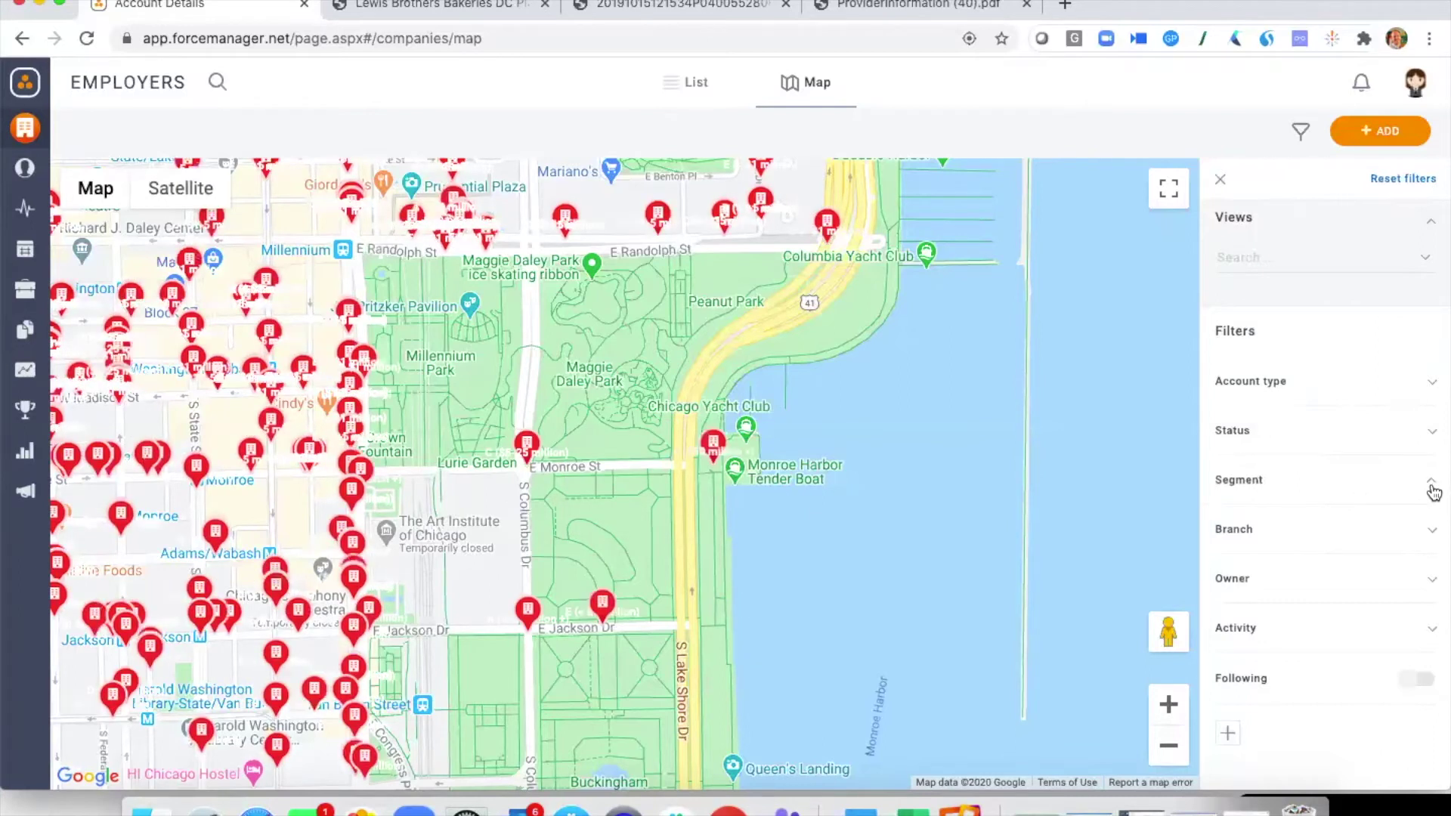
left_click(1432, 483)
left_click(1420, 535)
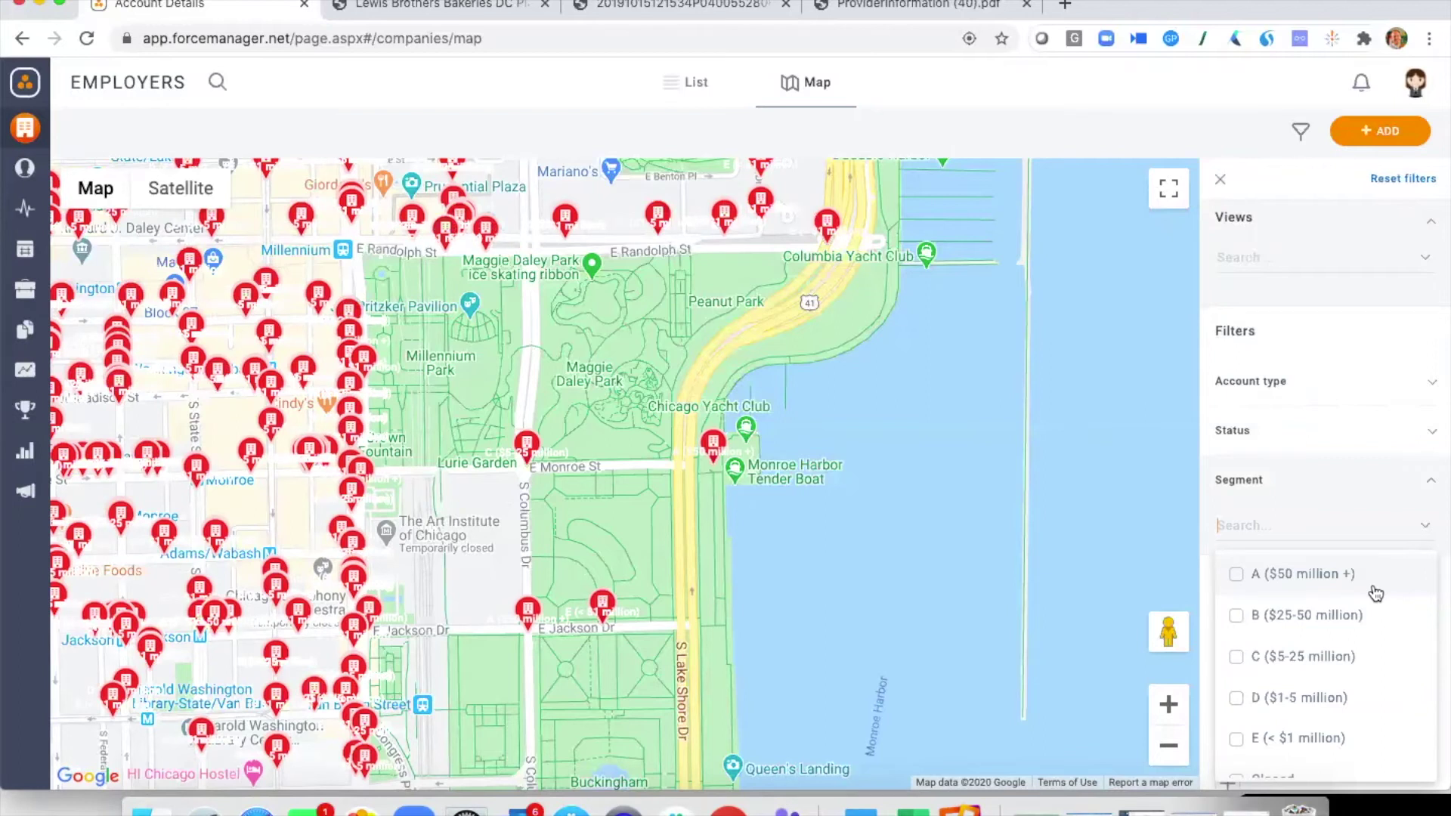
left_click(1237, 616)
left_click(1236, 575)
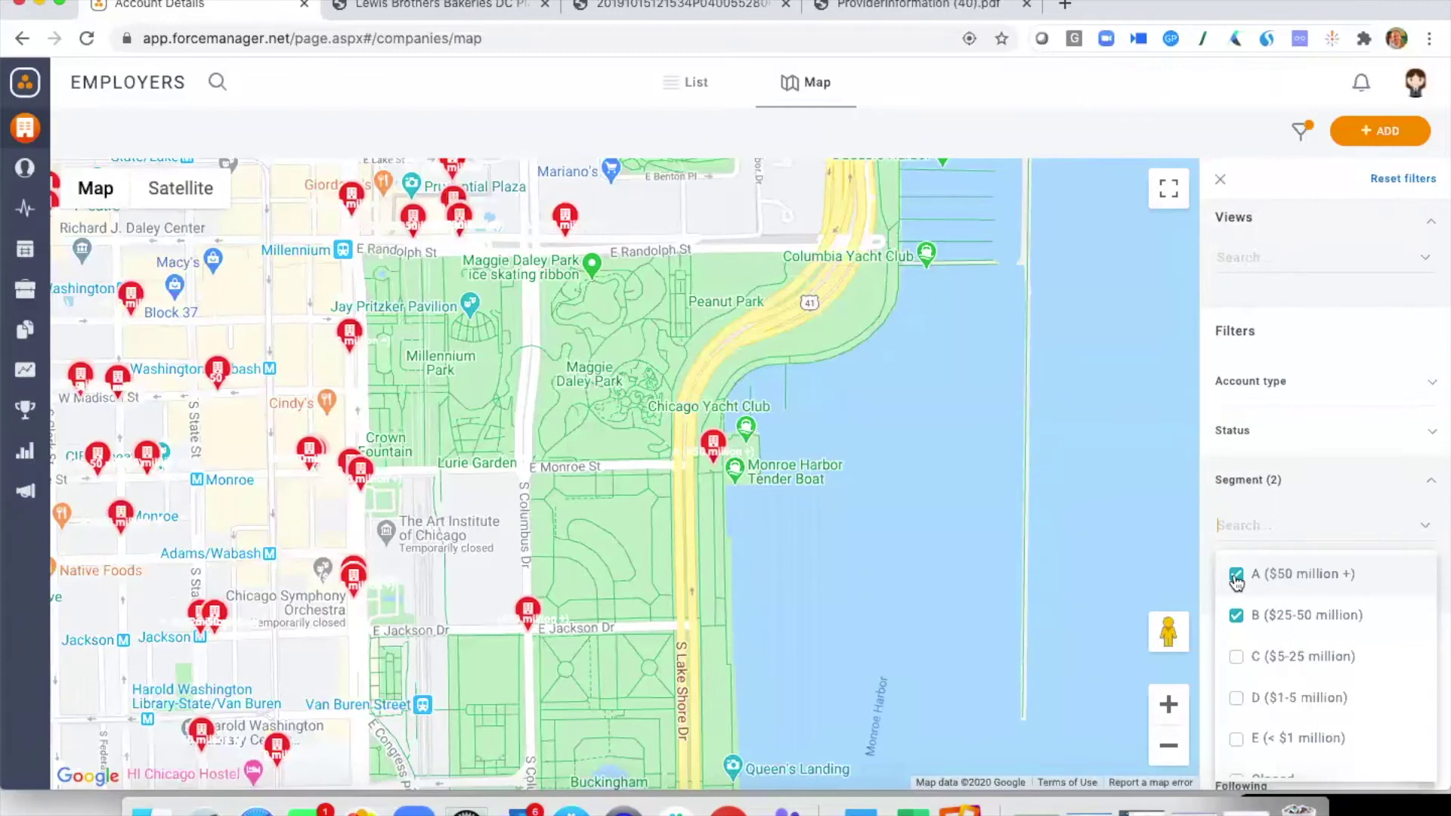
left_click(1417, 541)
Add an extra map filter for Average Account Balance ($) from the financial information fields
scroll(1366, 603, "down", 1)
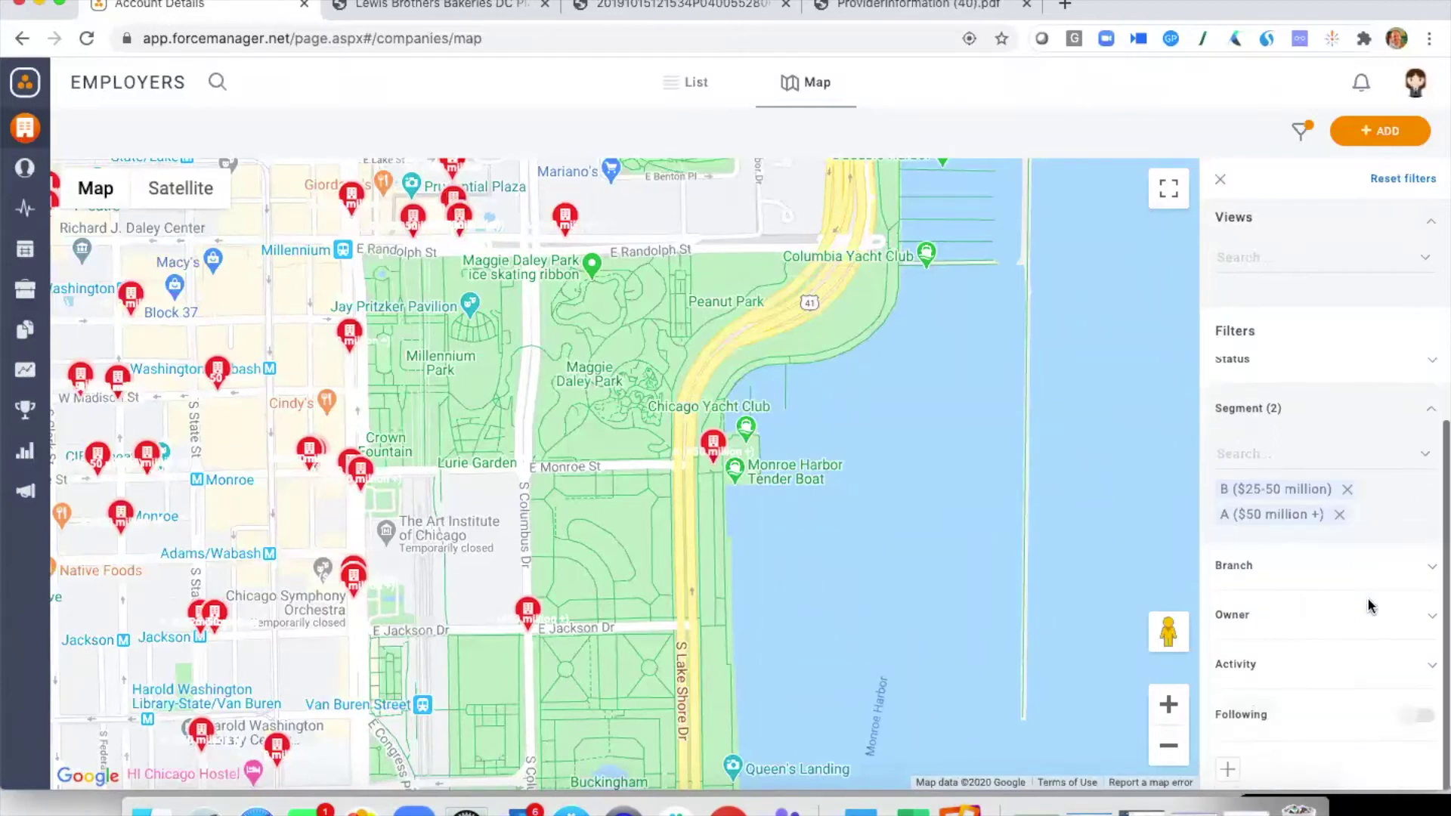
left_click(1229, 774)
scroll(1328, 700, "down", 3)
scroll(1327, 701, "down", 5)
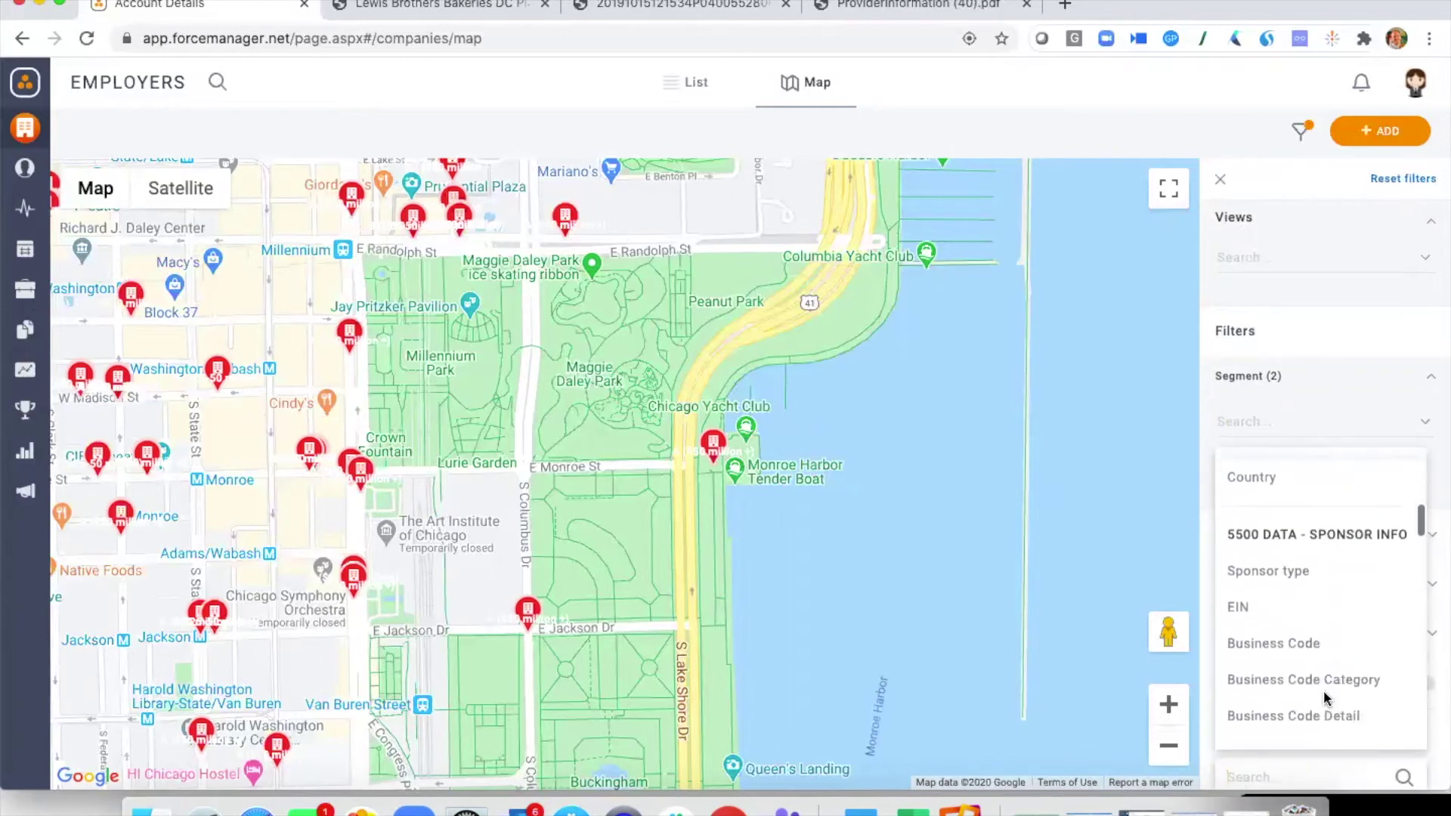
scroll(1327, 701, "down", 5)
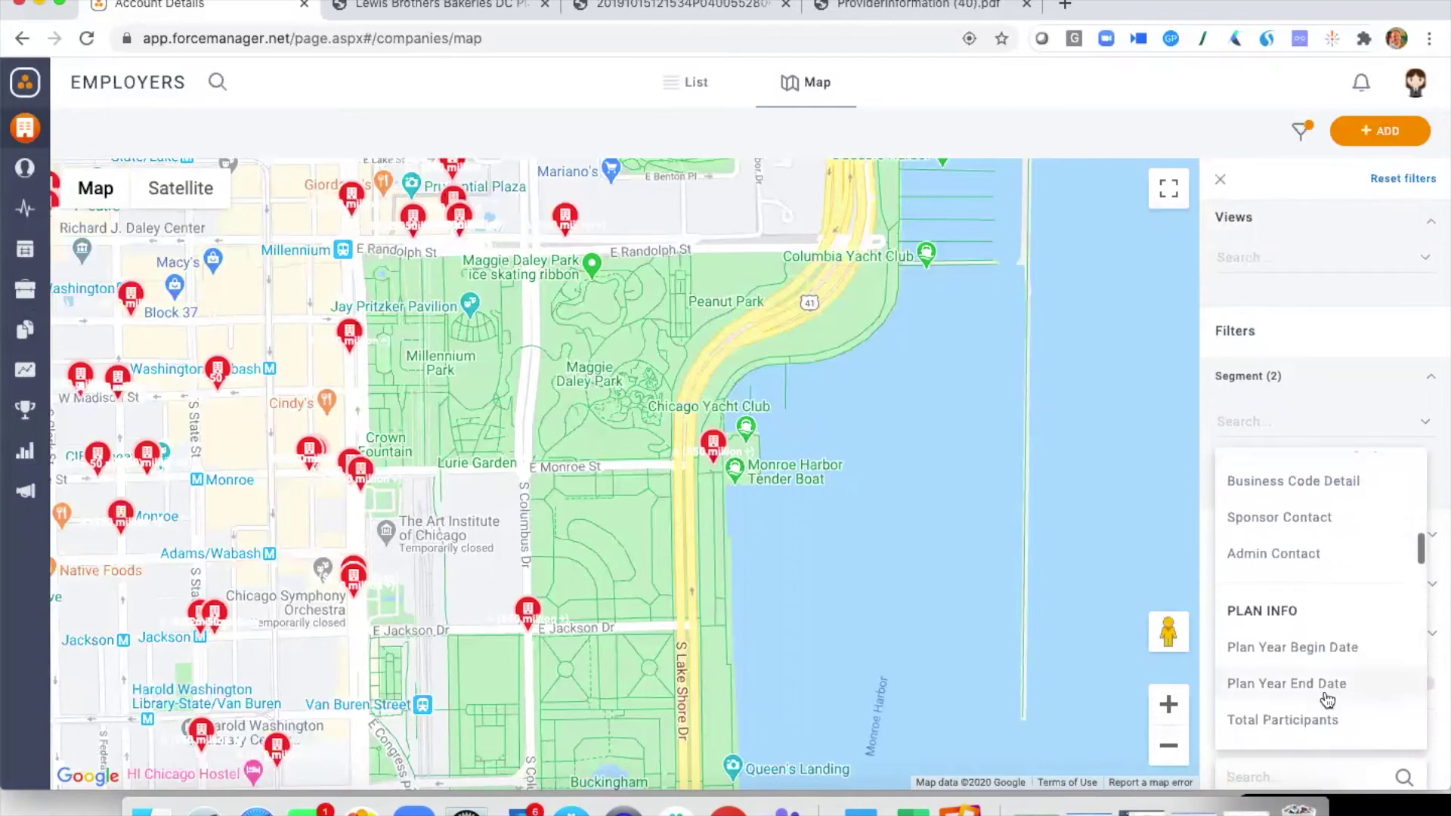
scroll(1327, 700, "down", 3)
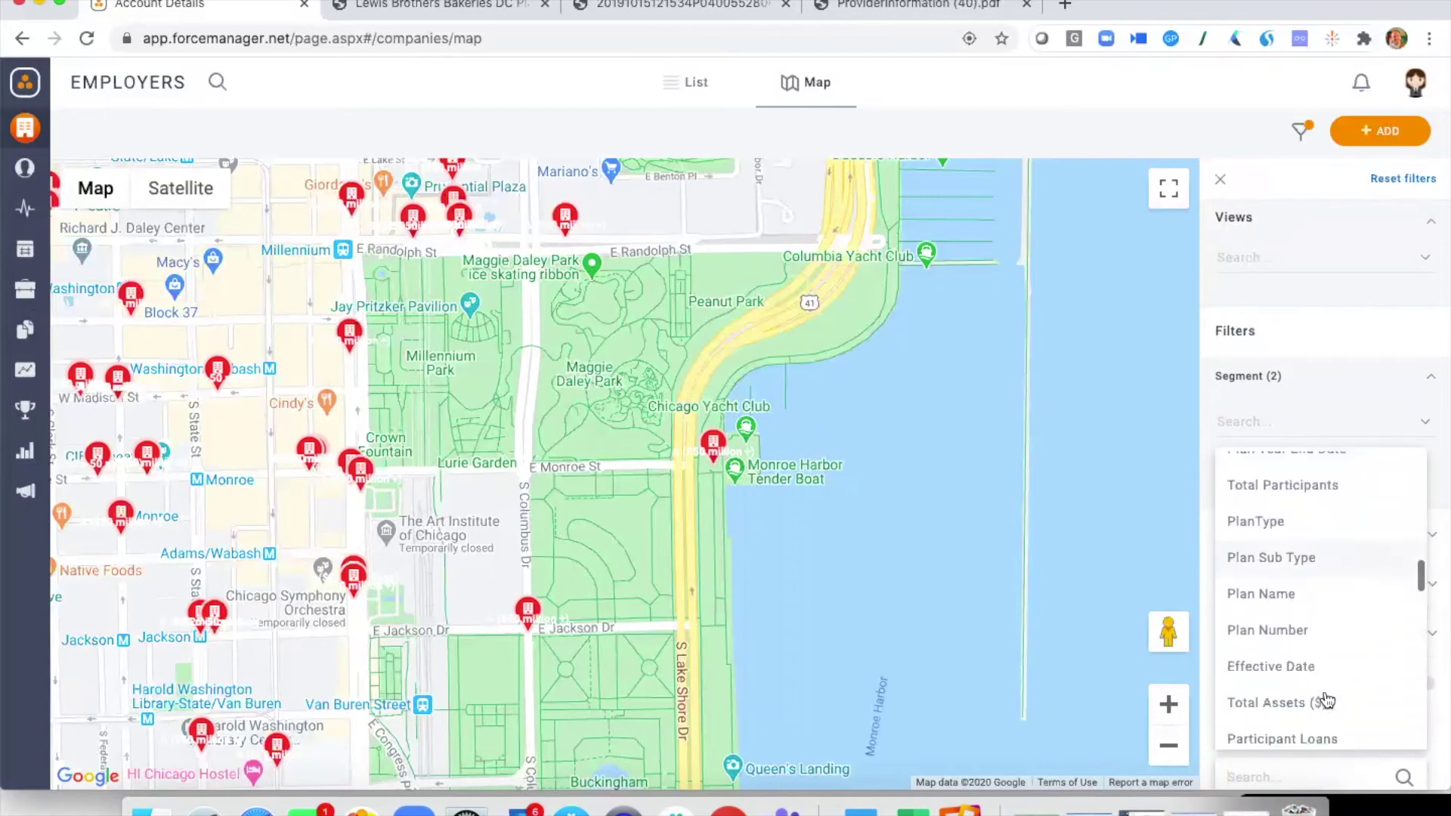
scroll(1323, 697, "down", 5)
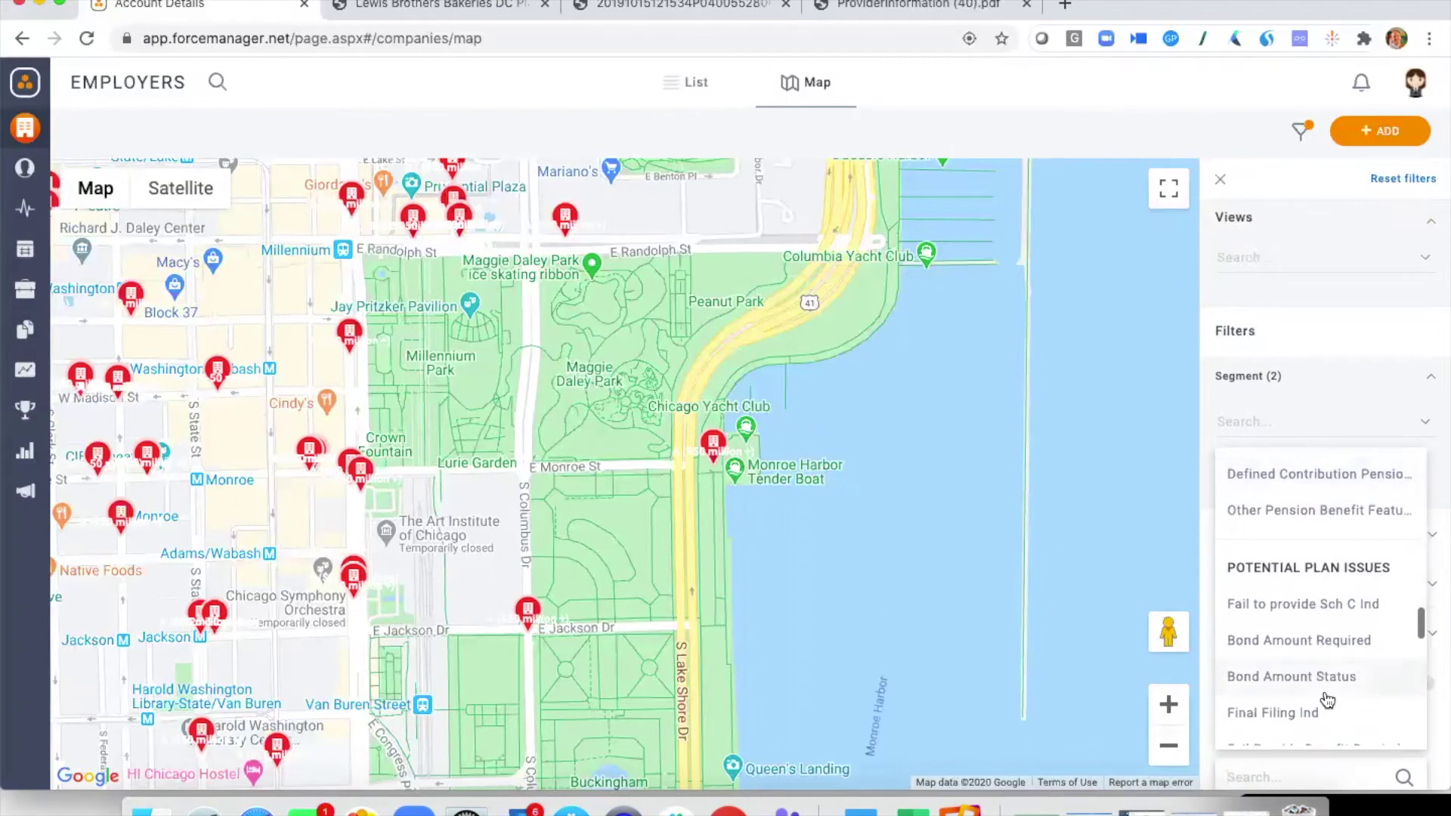
scroll(1328, 701, "down", 2)
scroll(1328, 701, "down", 5)
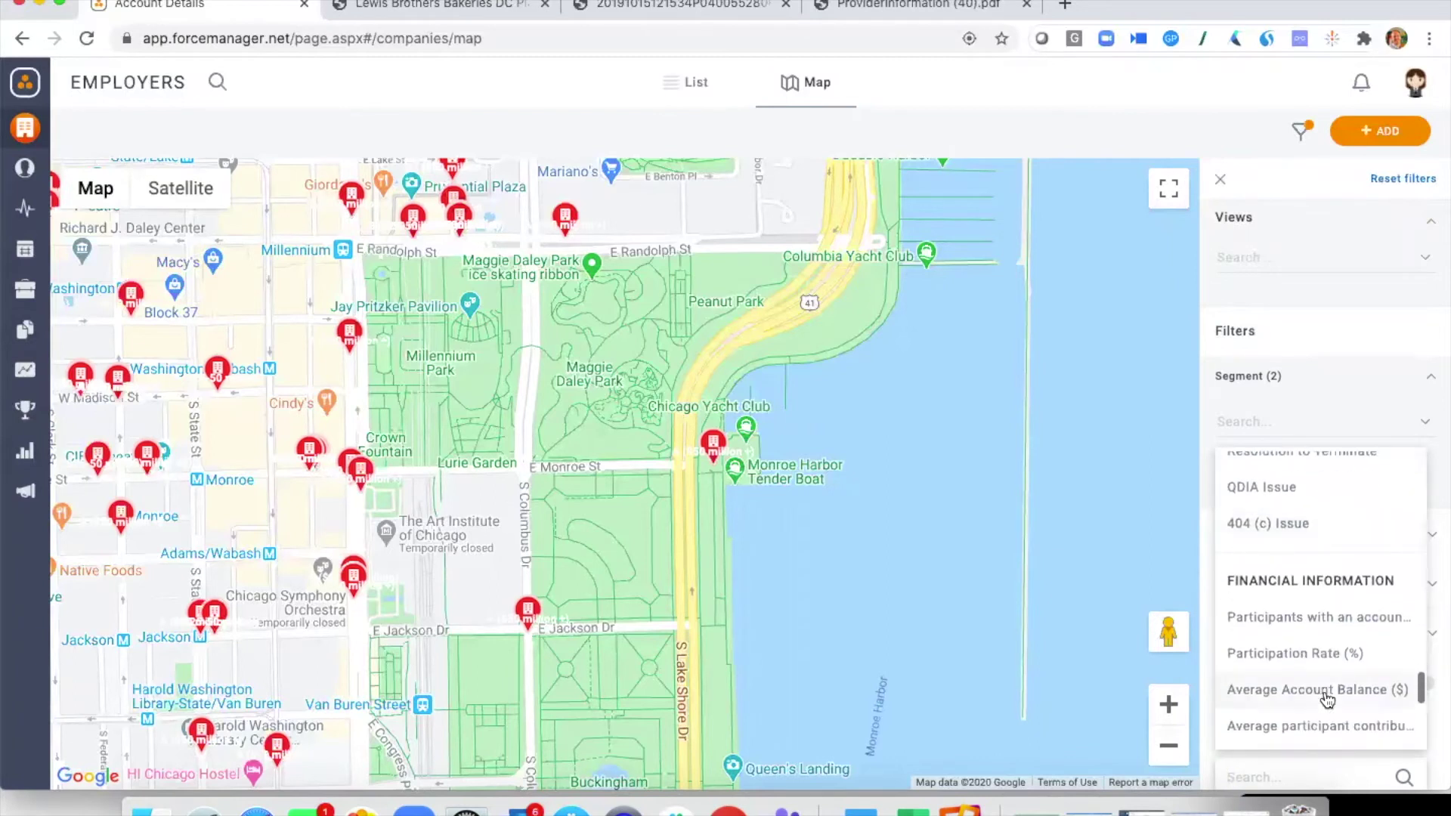
scroll(1327, 700, "down", 2)
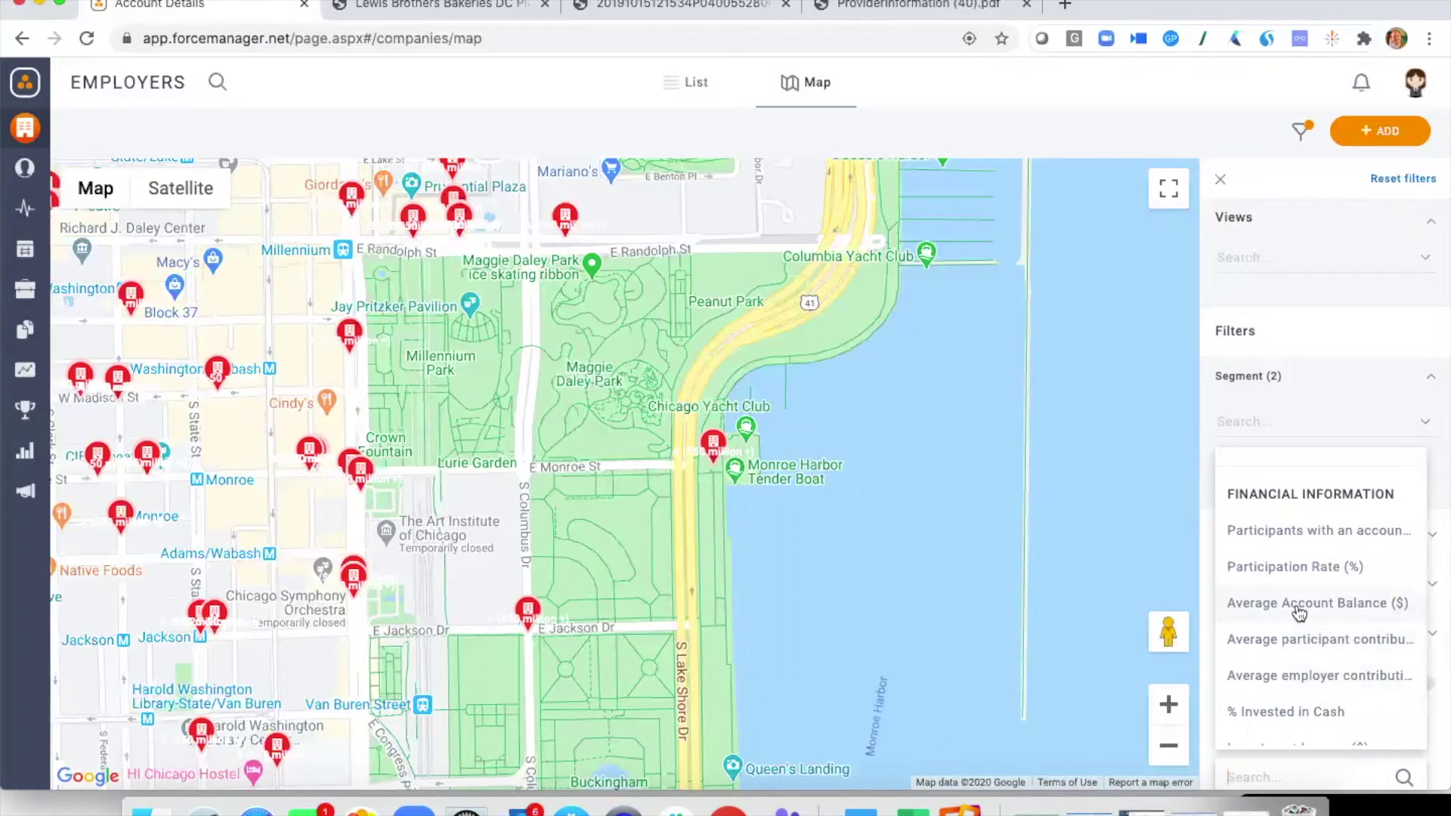
left_click(1275, 617)
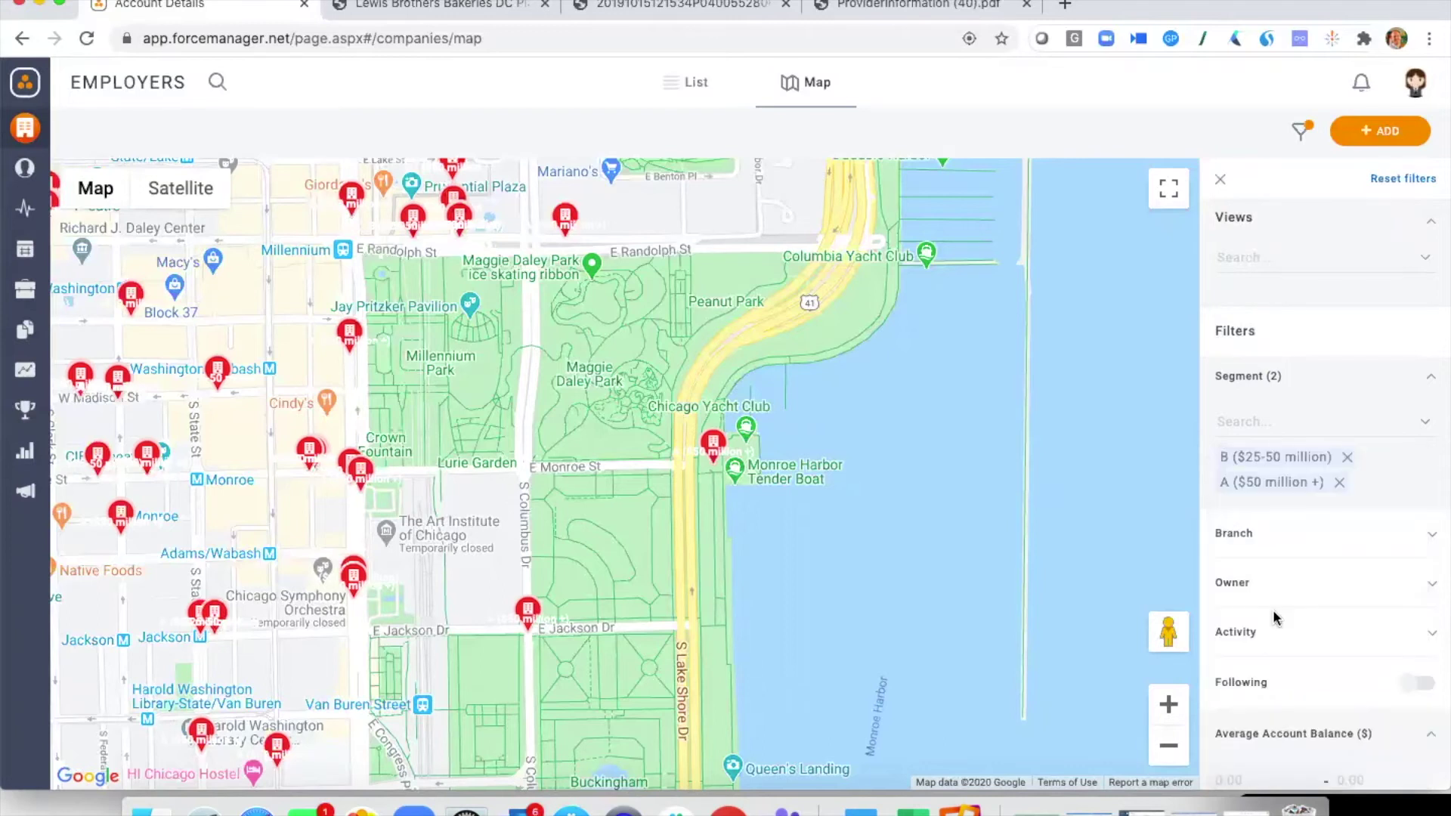
Set the average account balance filter range from 5000 to 10000 and apply it to a wider map area
scroll(1304, 654, "down", 2)
left_click(1255, 696)
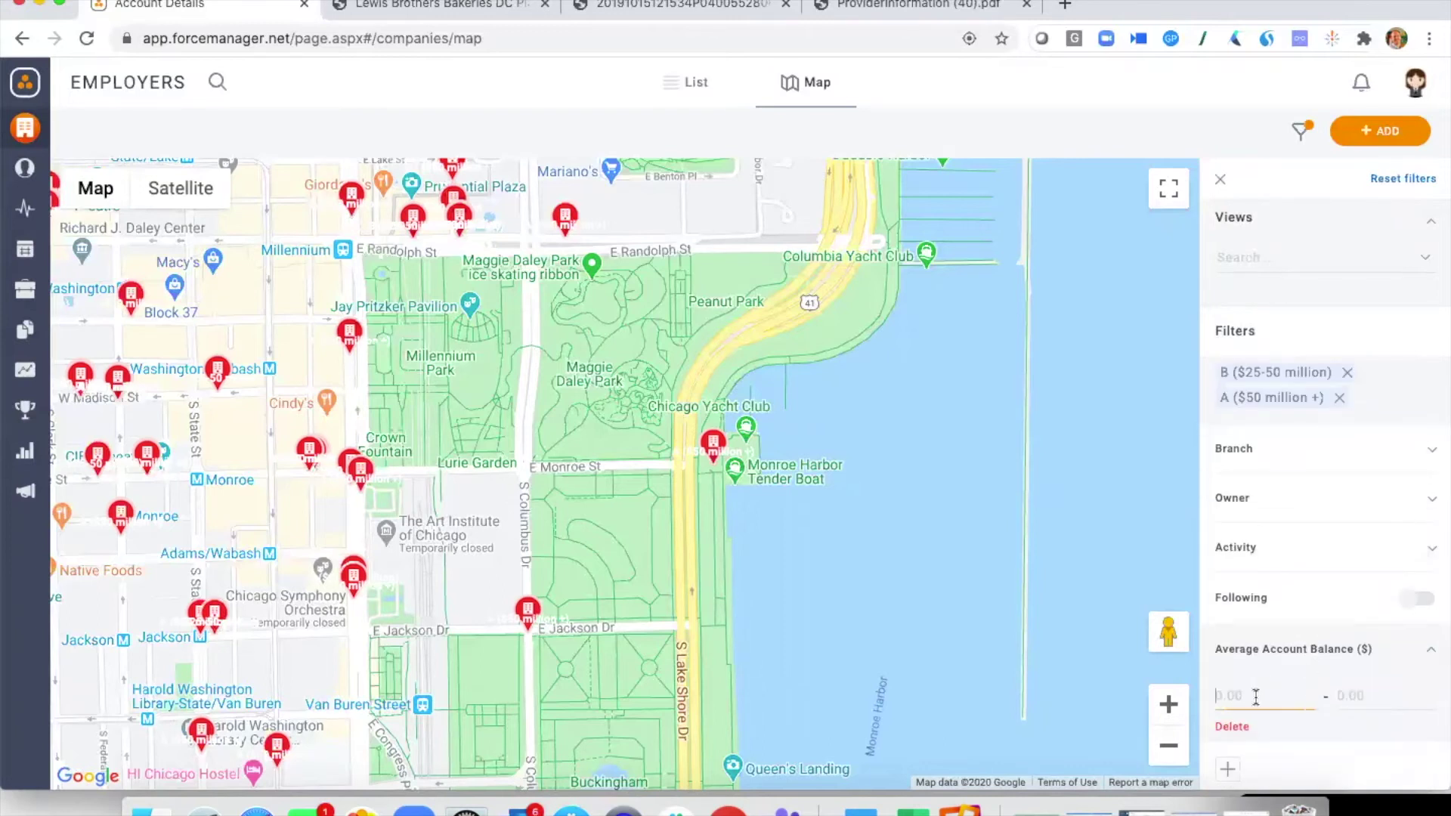
type("5000")
left_click(1386, 701)
type("1")
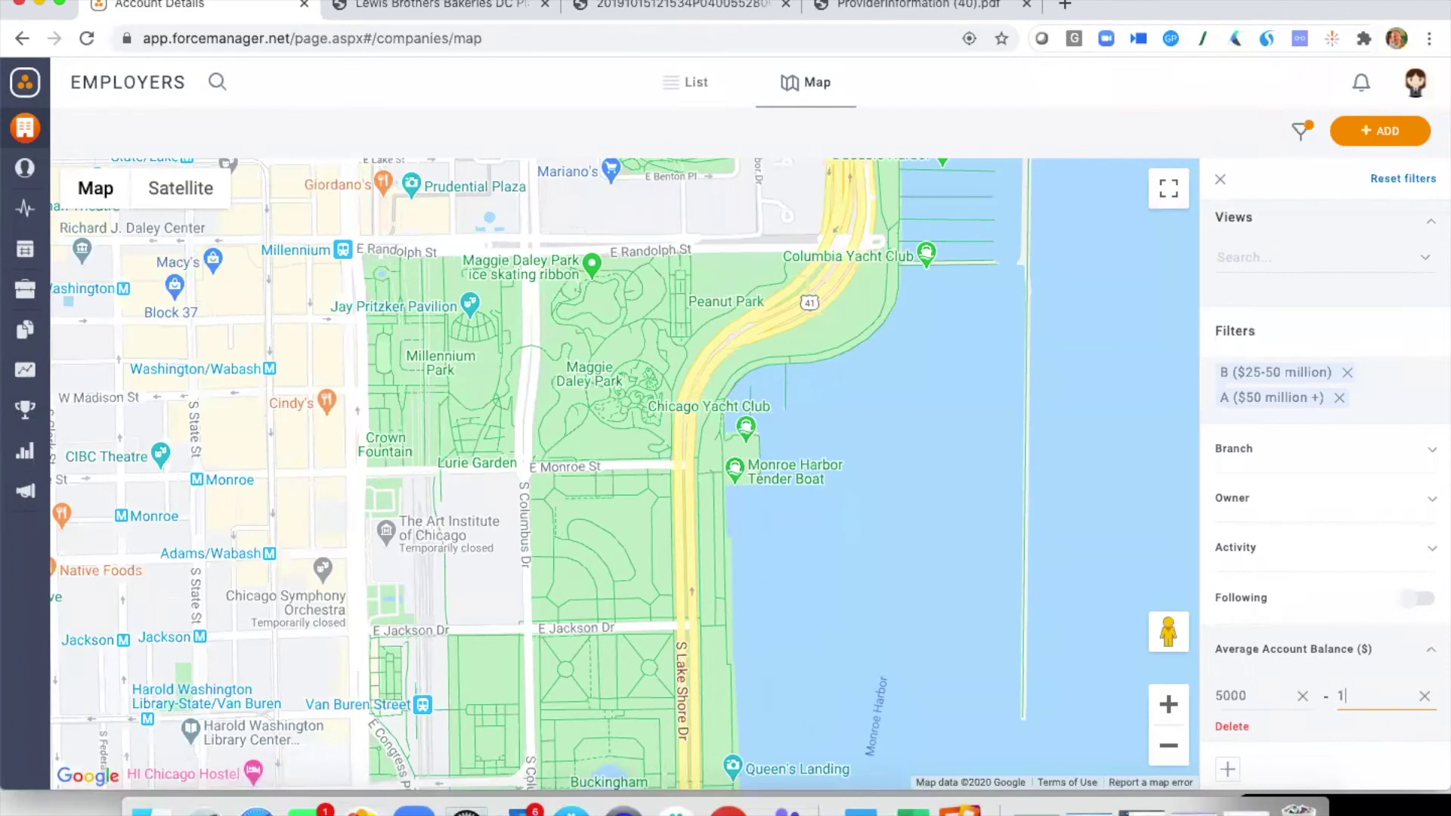
type("0000")
key("Return")
left_click(1169, 747)
left_click(1169, 748)
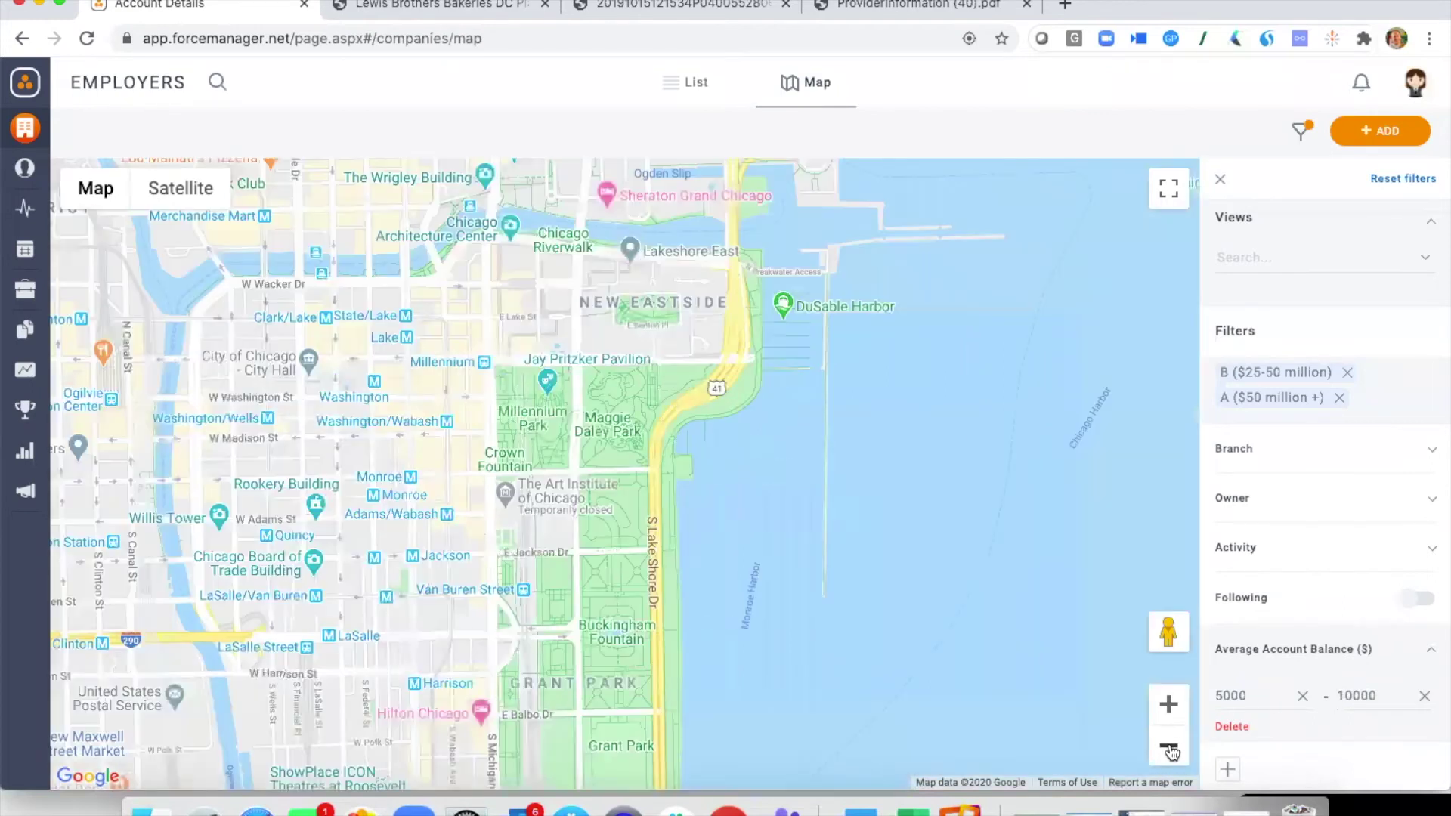
Find the remaining filtered employers around downtown Chicago and open the summary of the Apfs Llc prospect near Willis Tower
left_click(1169, 748)
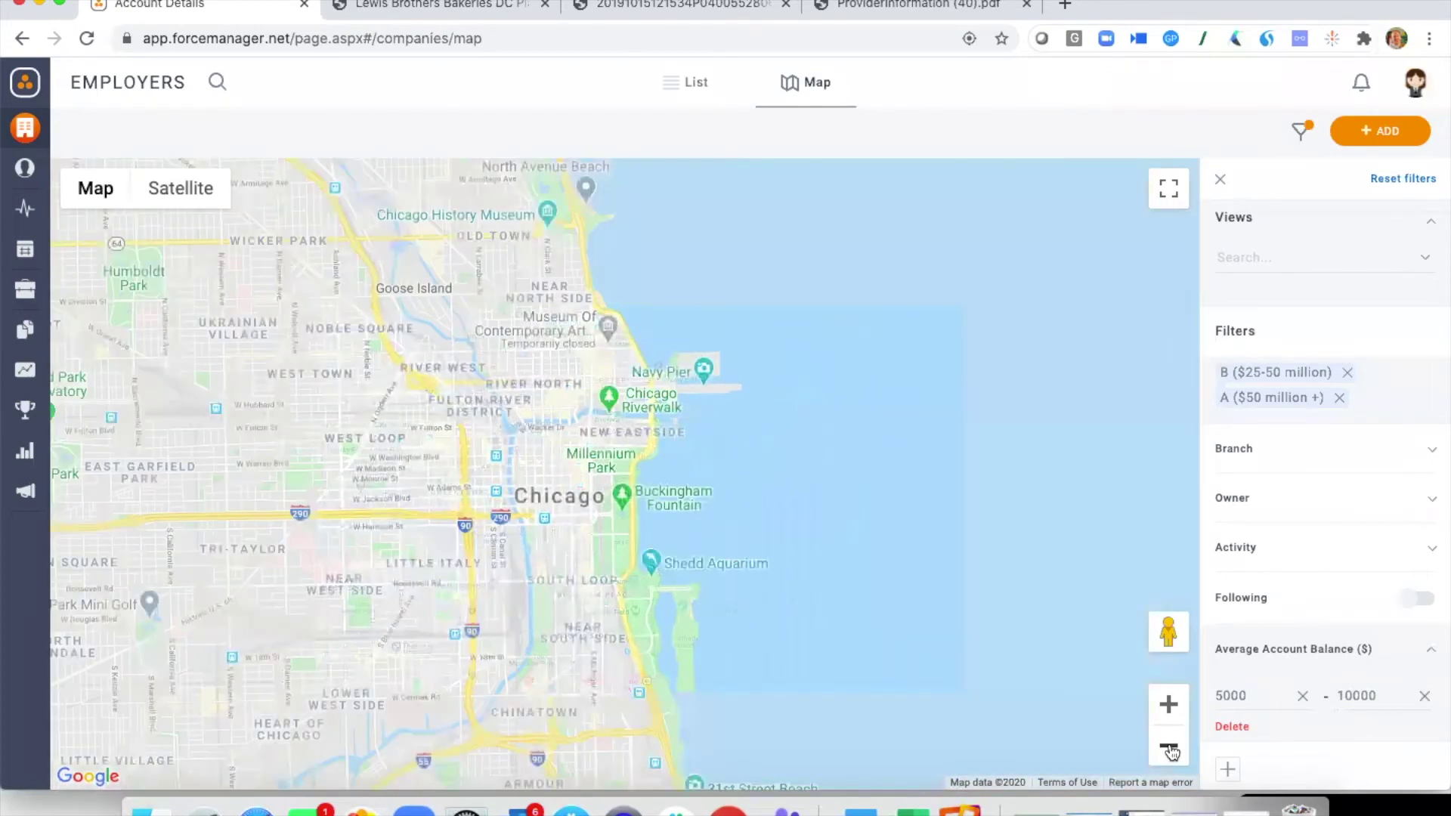
left_click(1169, 746)
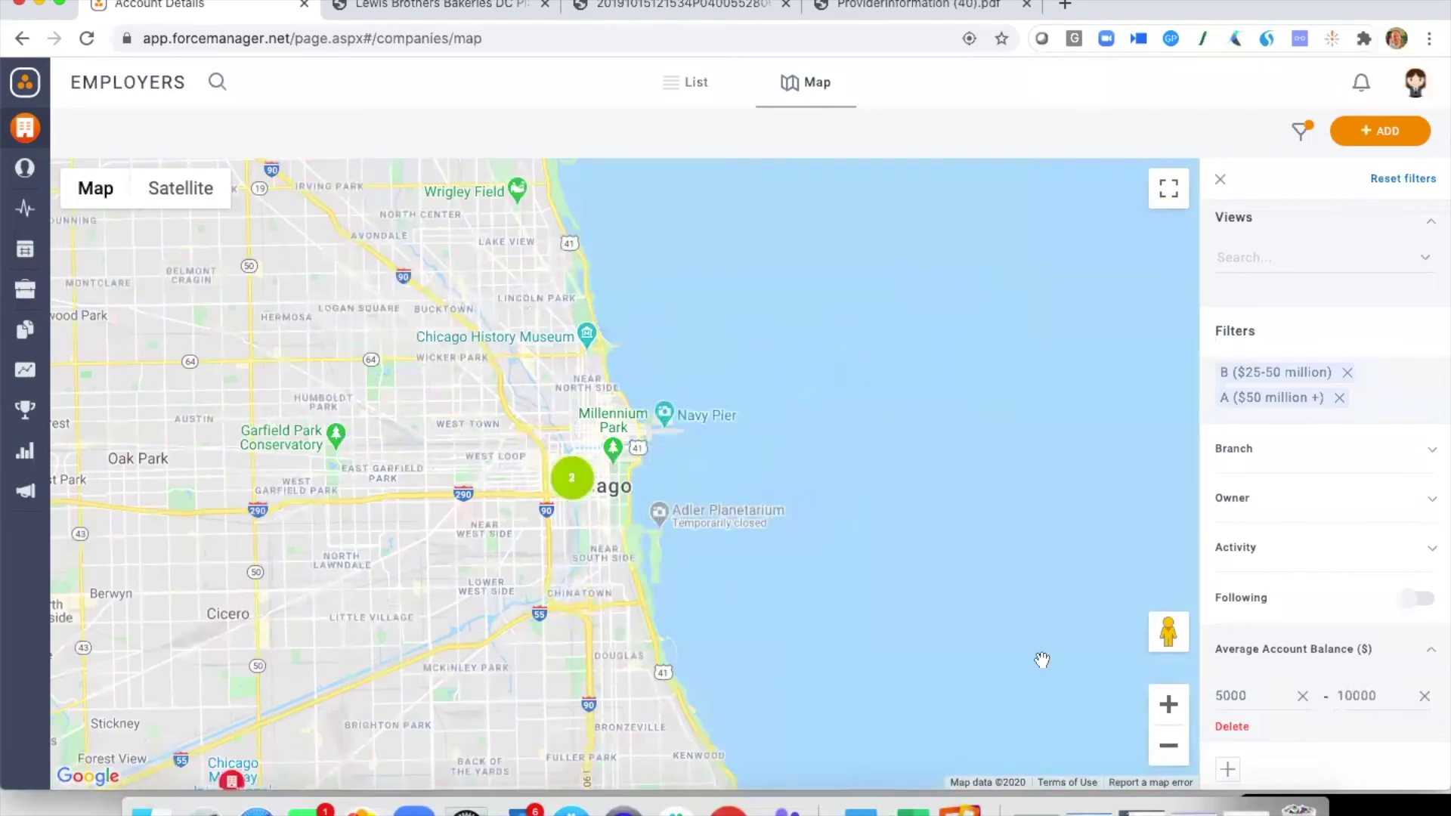
scroll(567, 474, "up", 3)
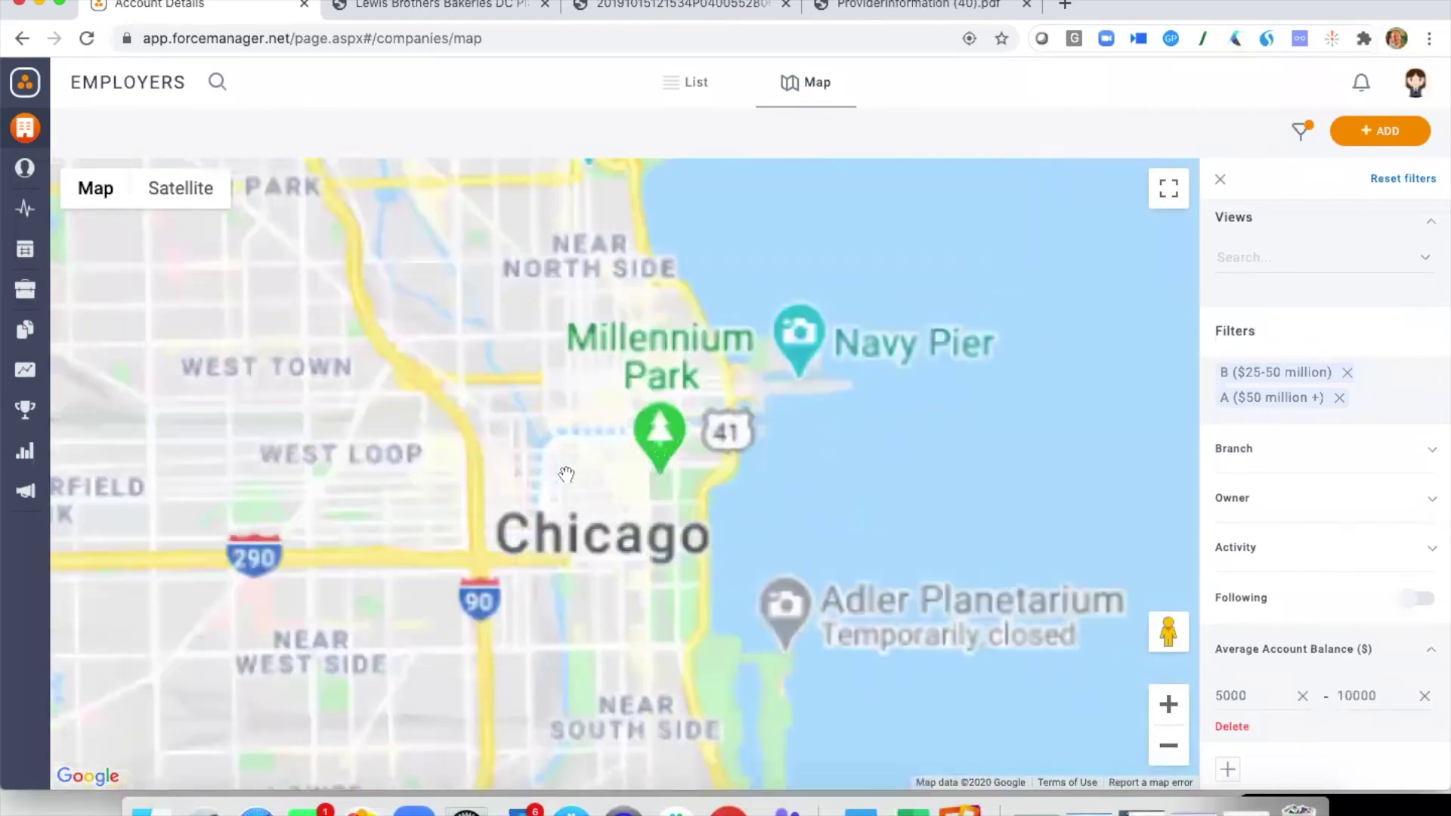
left_click(476, 606)
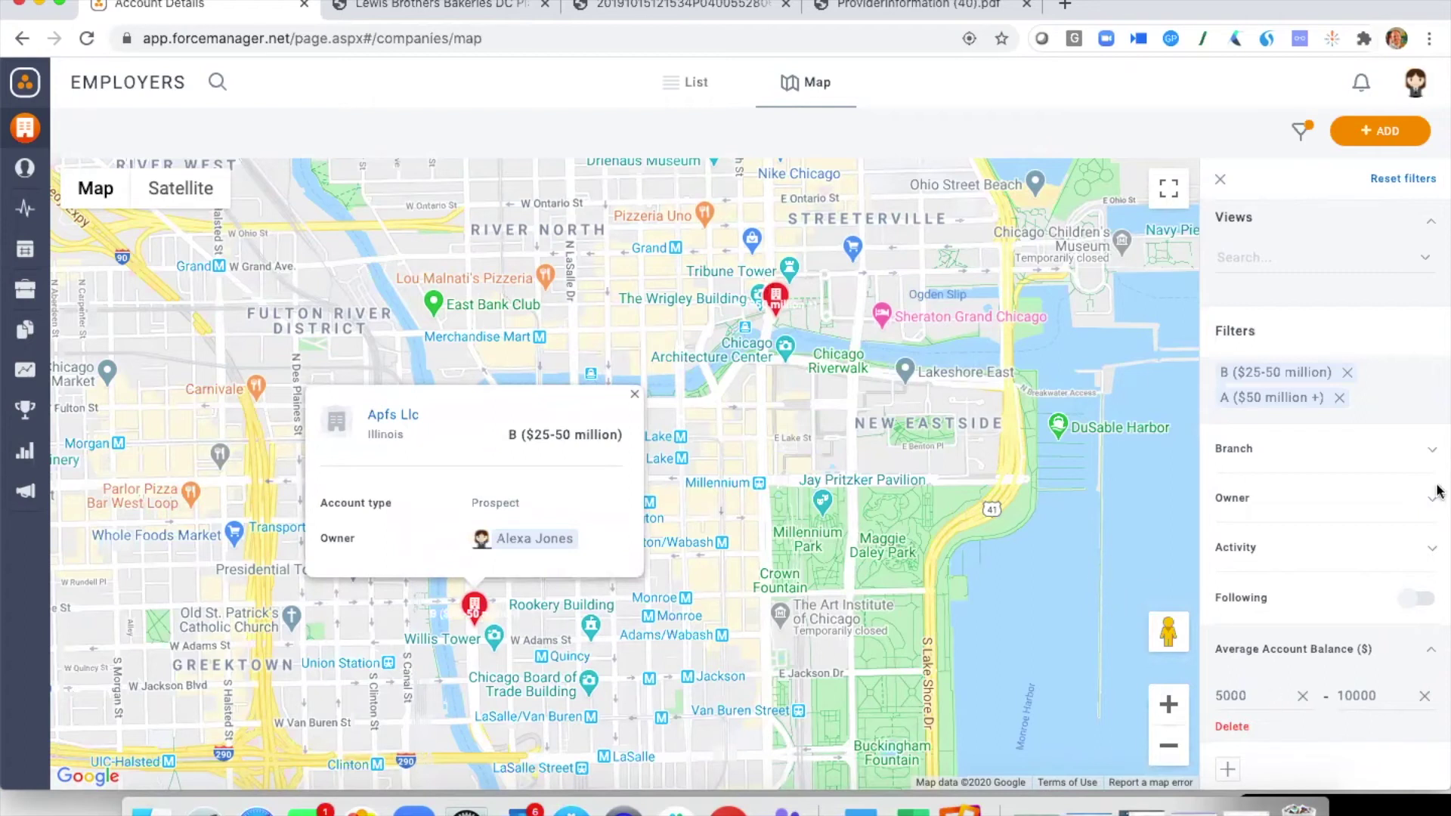
Save the current map filters as a private view named Top Targets
left_click(1425, 260)
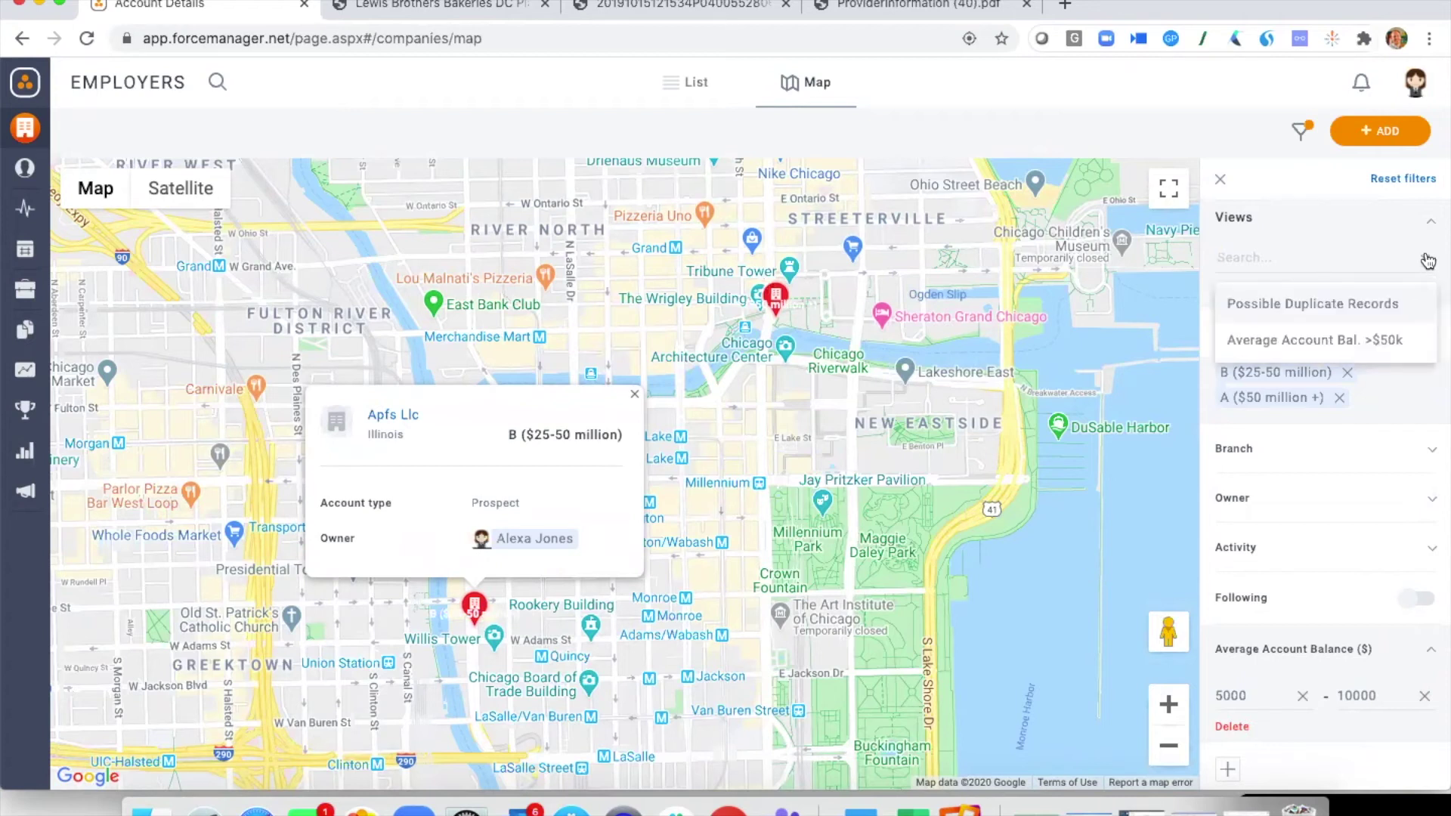
left_click(1427, 262)
left_click(1428, 225)
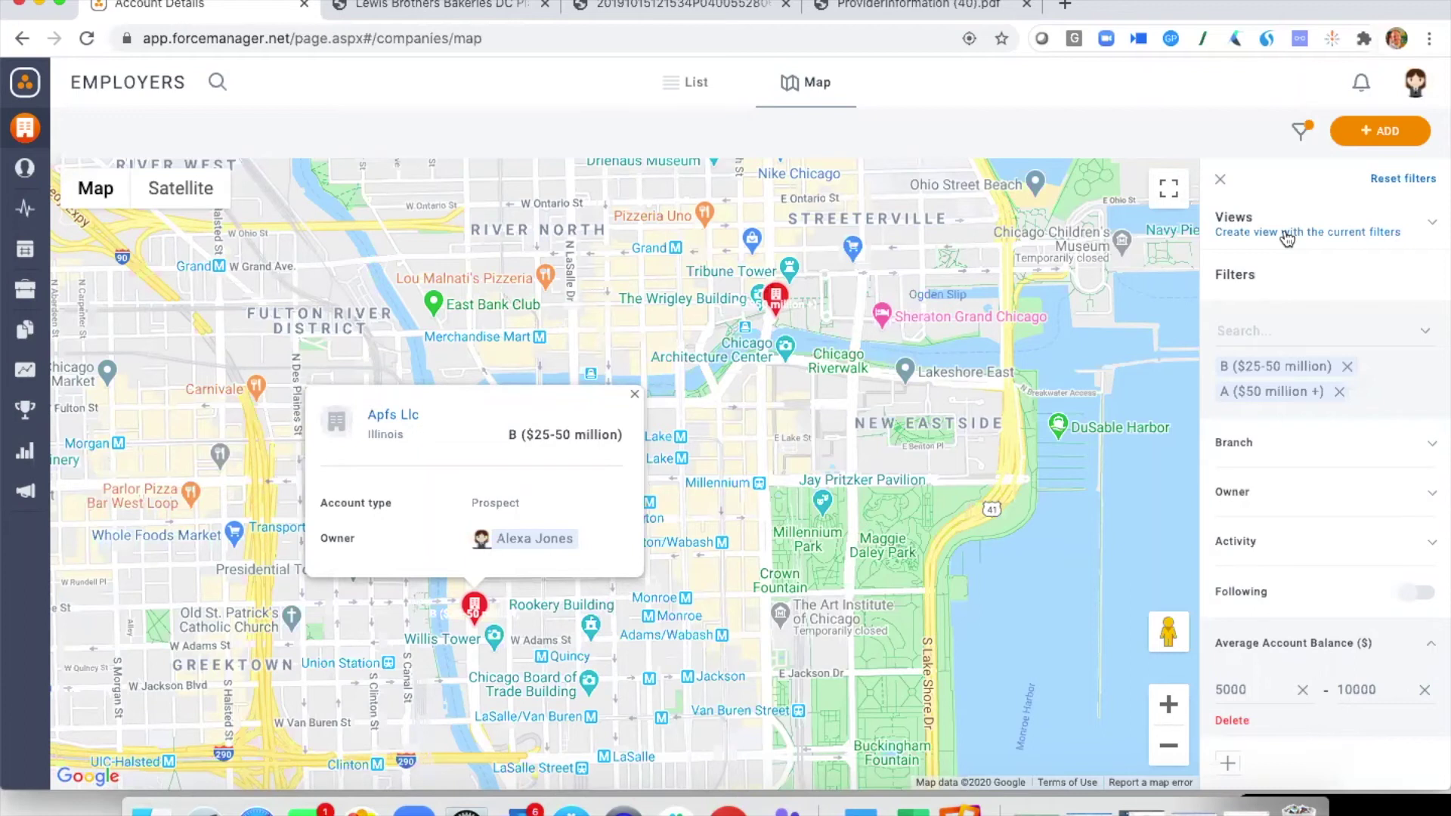
left_click(1284, 232)
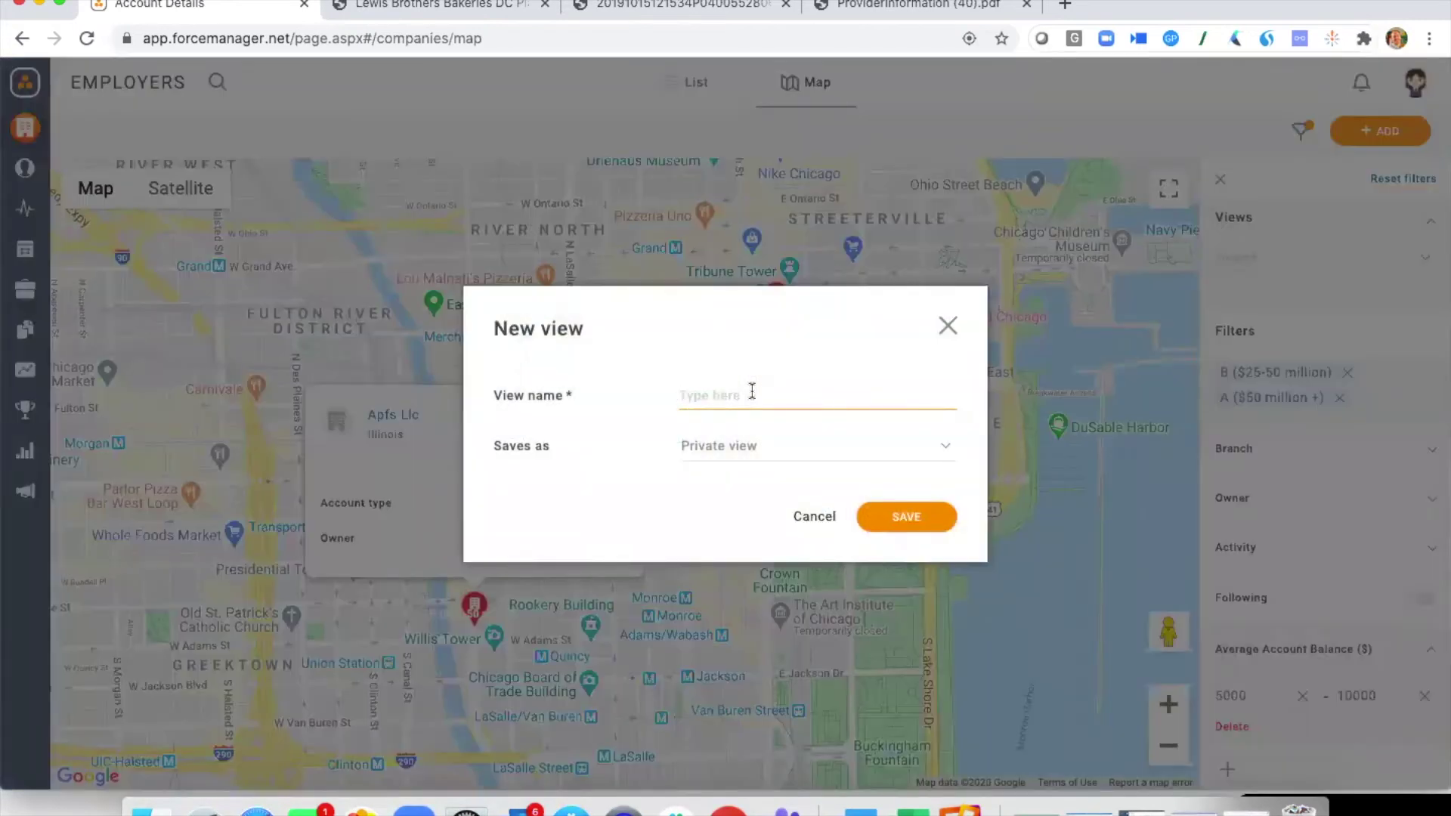
type("Top Targets")
left_click(918, 518)
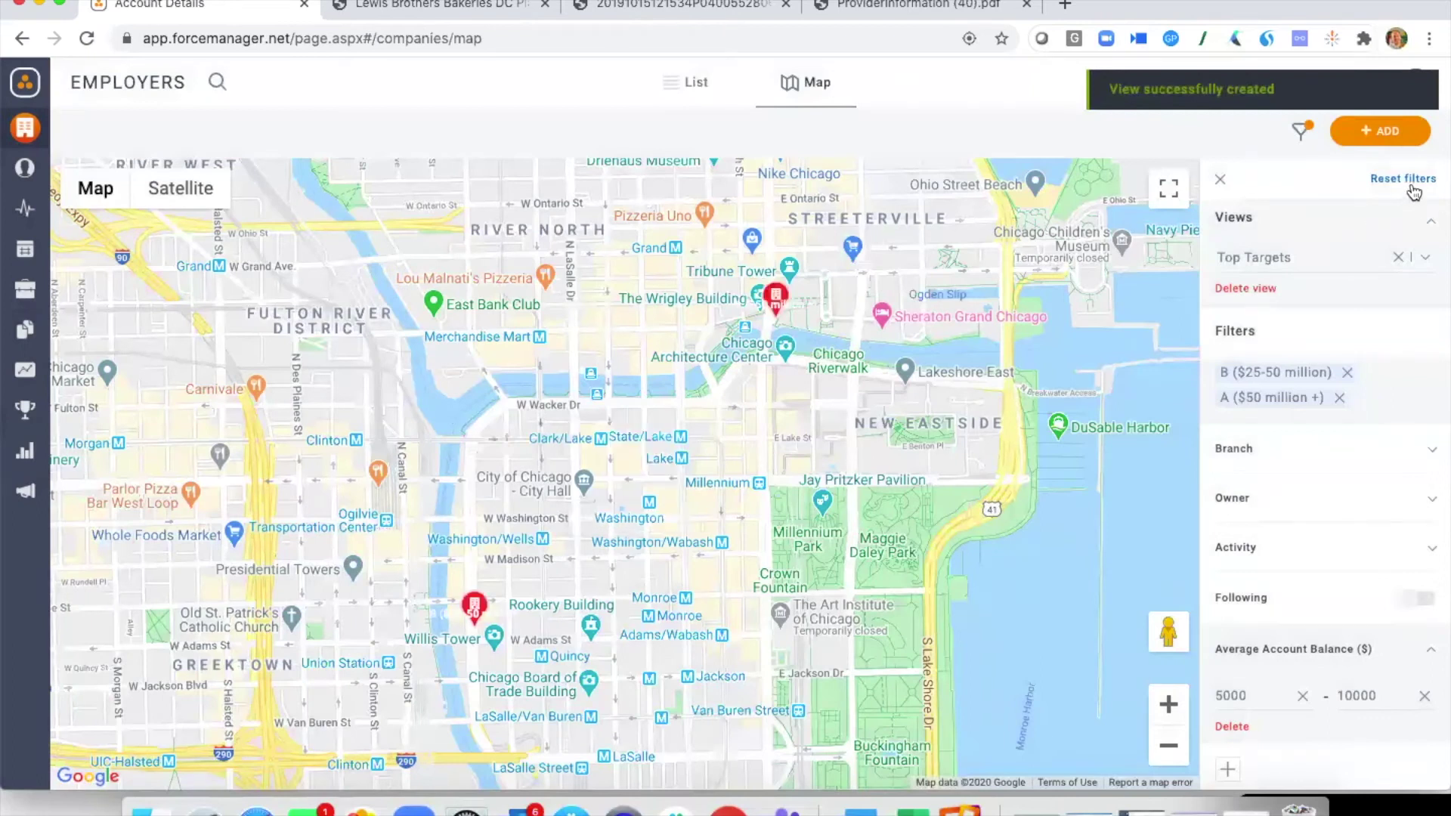
Reset all employer map filters and check the list of saved views, minimizing the browser window when done
left_click(1413, 181)
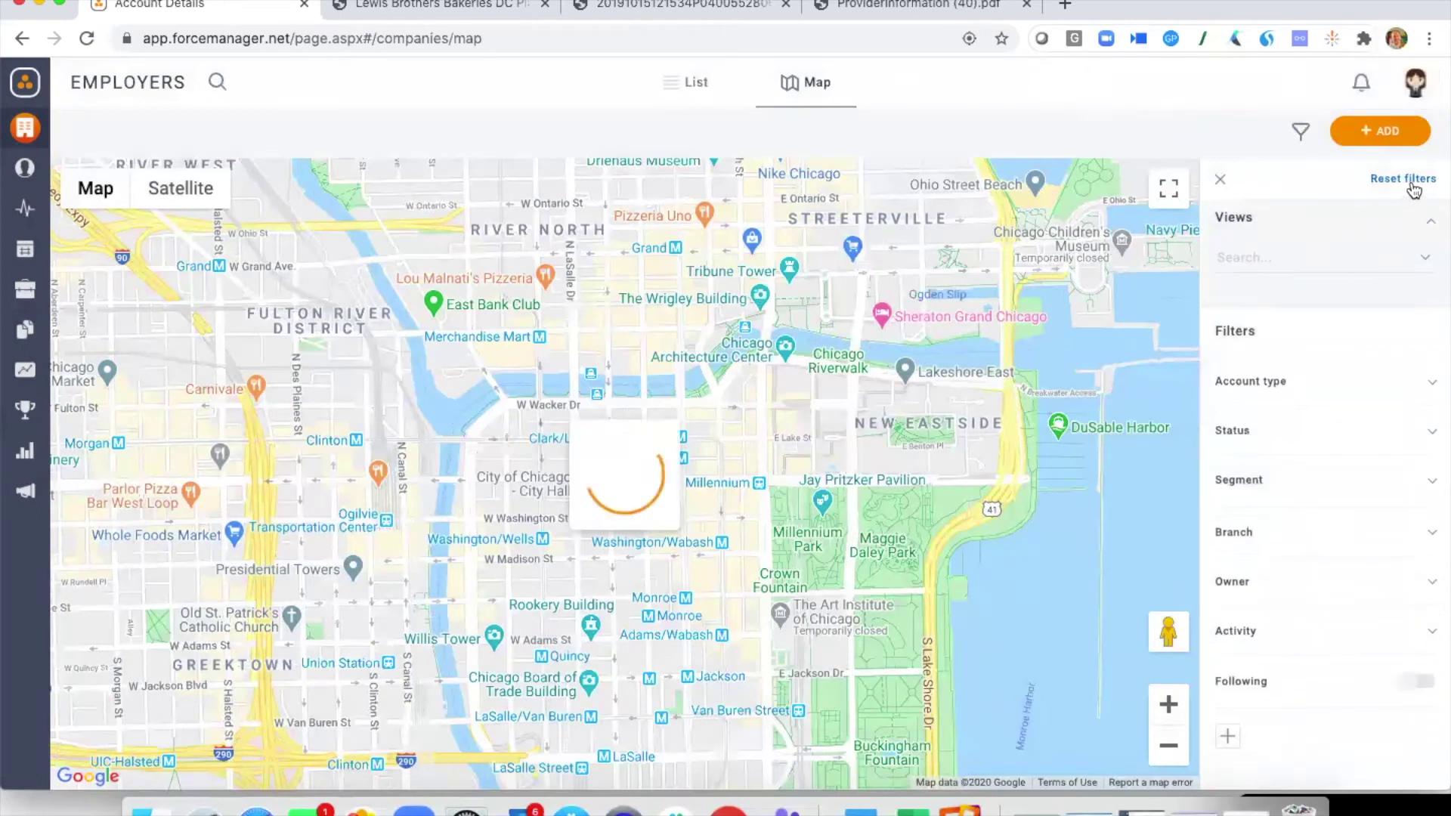
left_click(1428, 262)
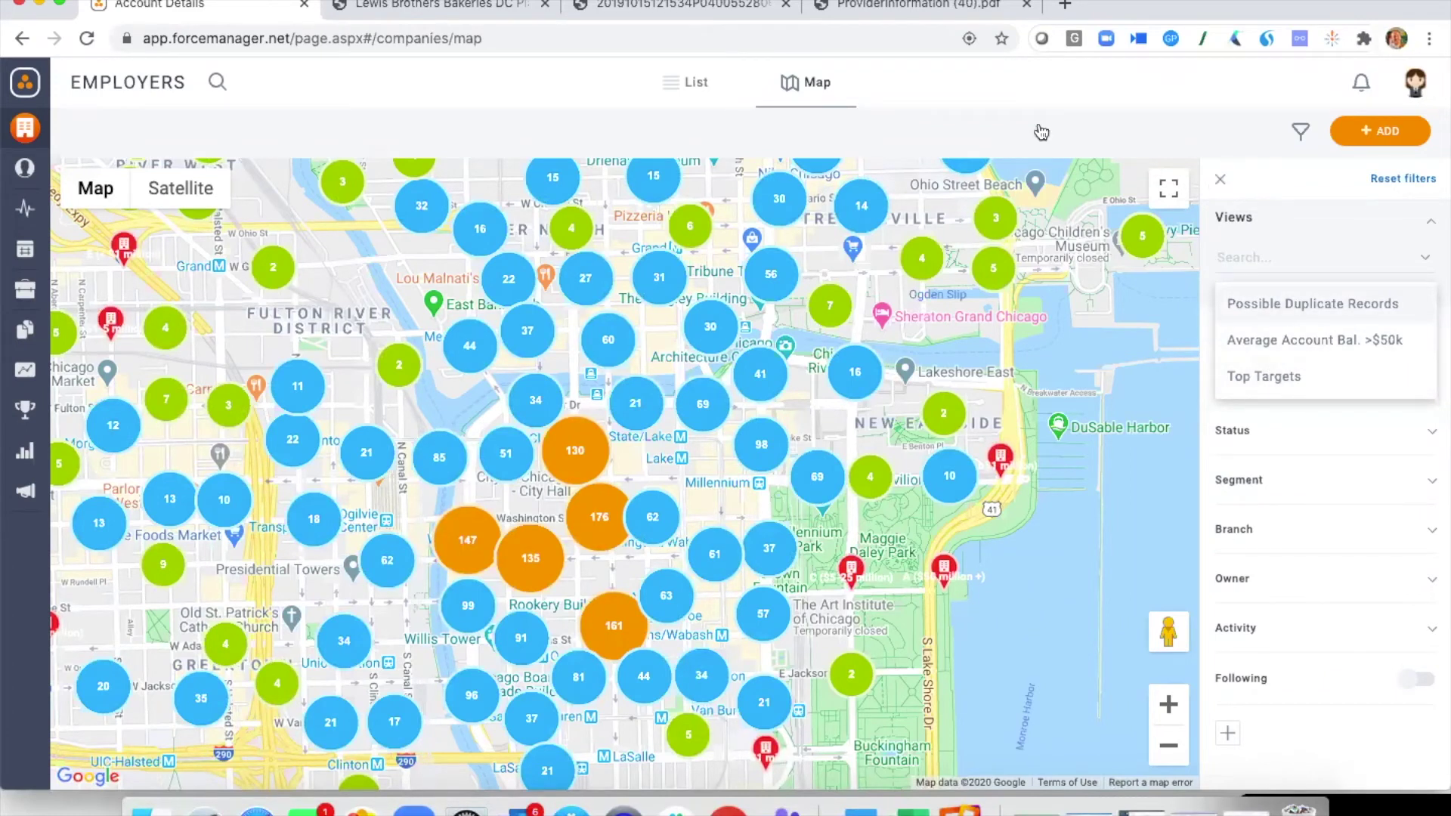
left_click(40, 5)
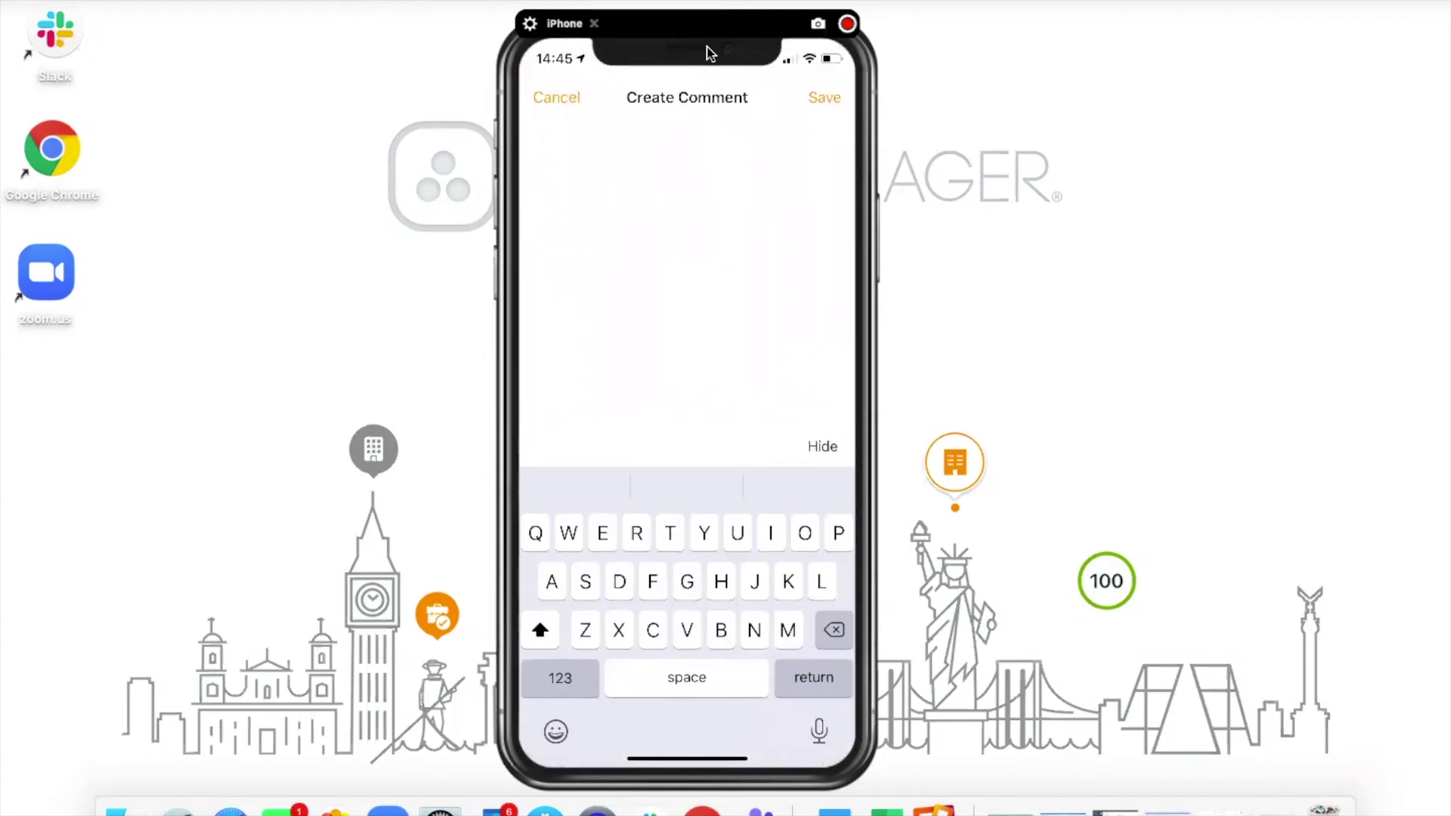
type("Ududu")
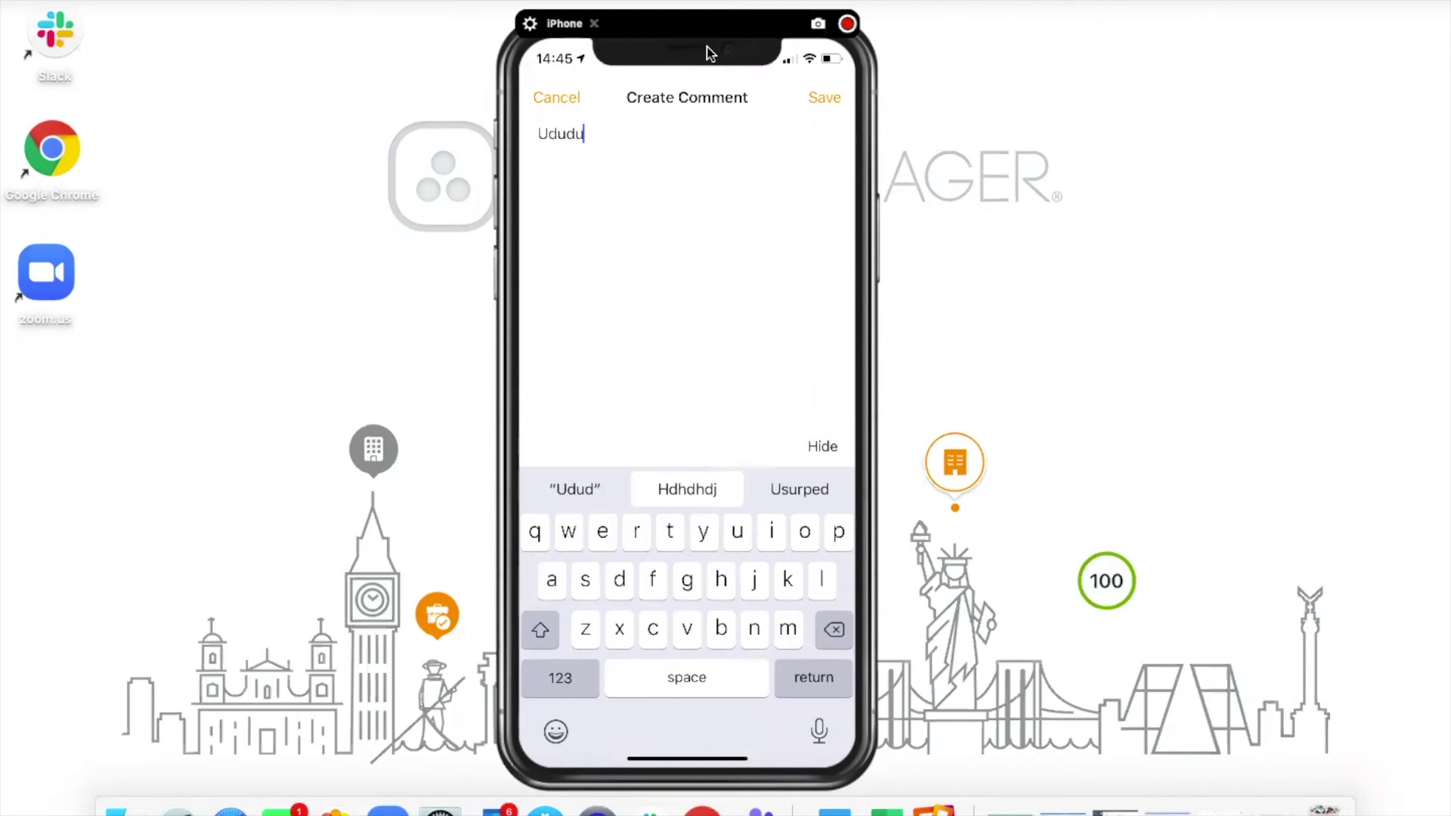
key("BackSpace")
key("BackSpace")
key("BackSpace")
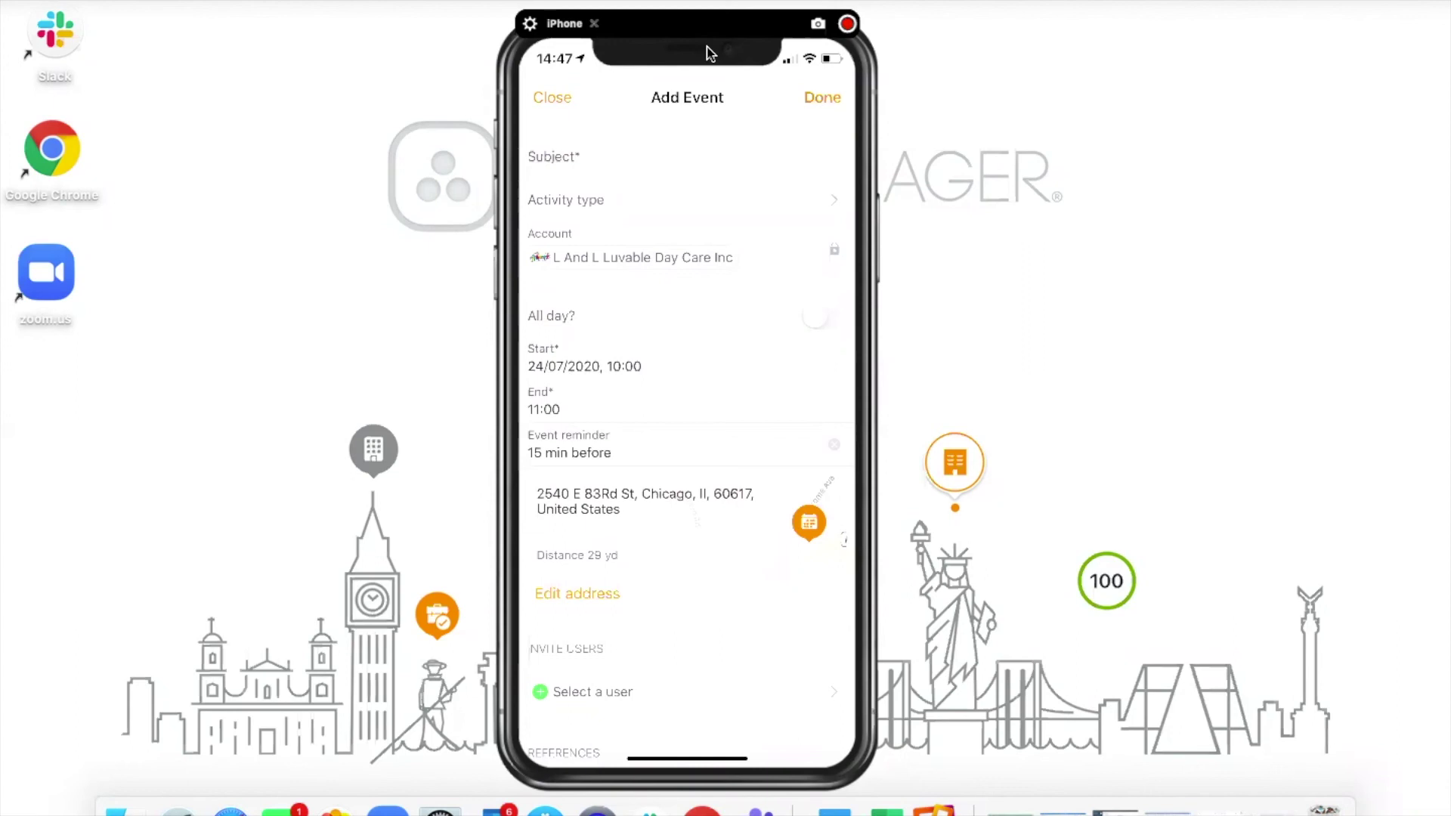
Enter Follow up as the subject of the new event for L And L Luvable Day Care Inc
type("Fo")
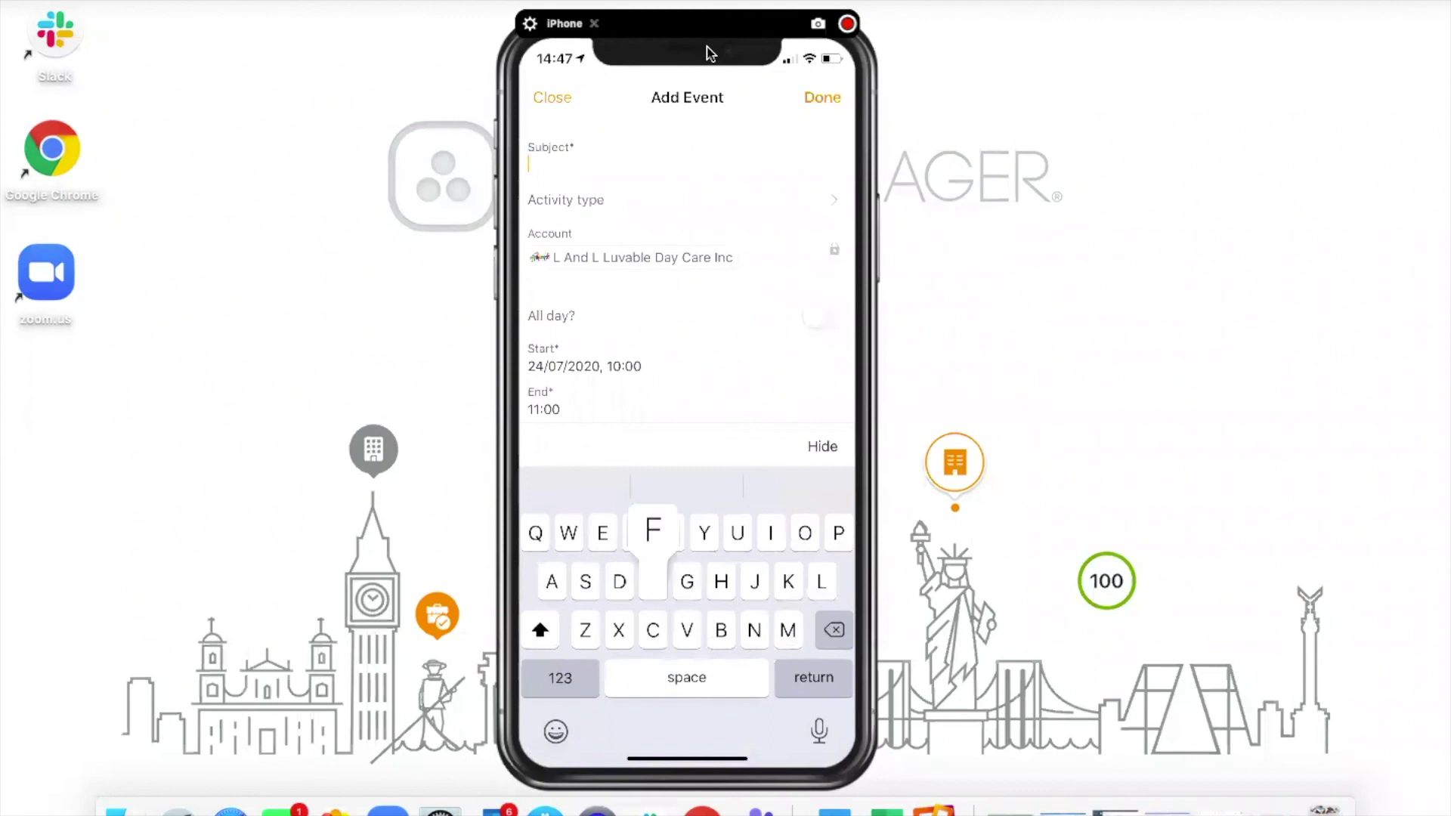
type("llow up")
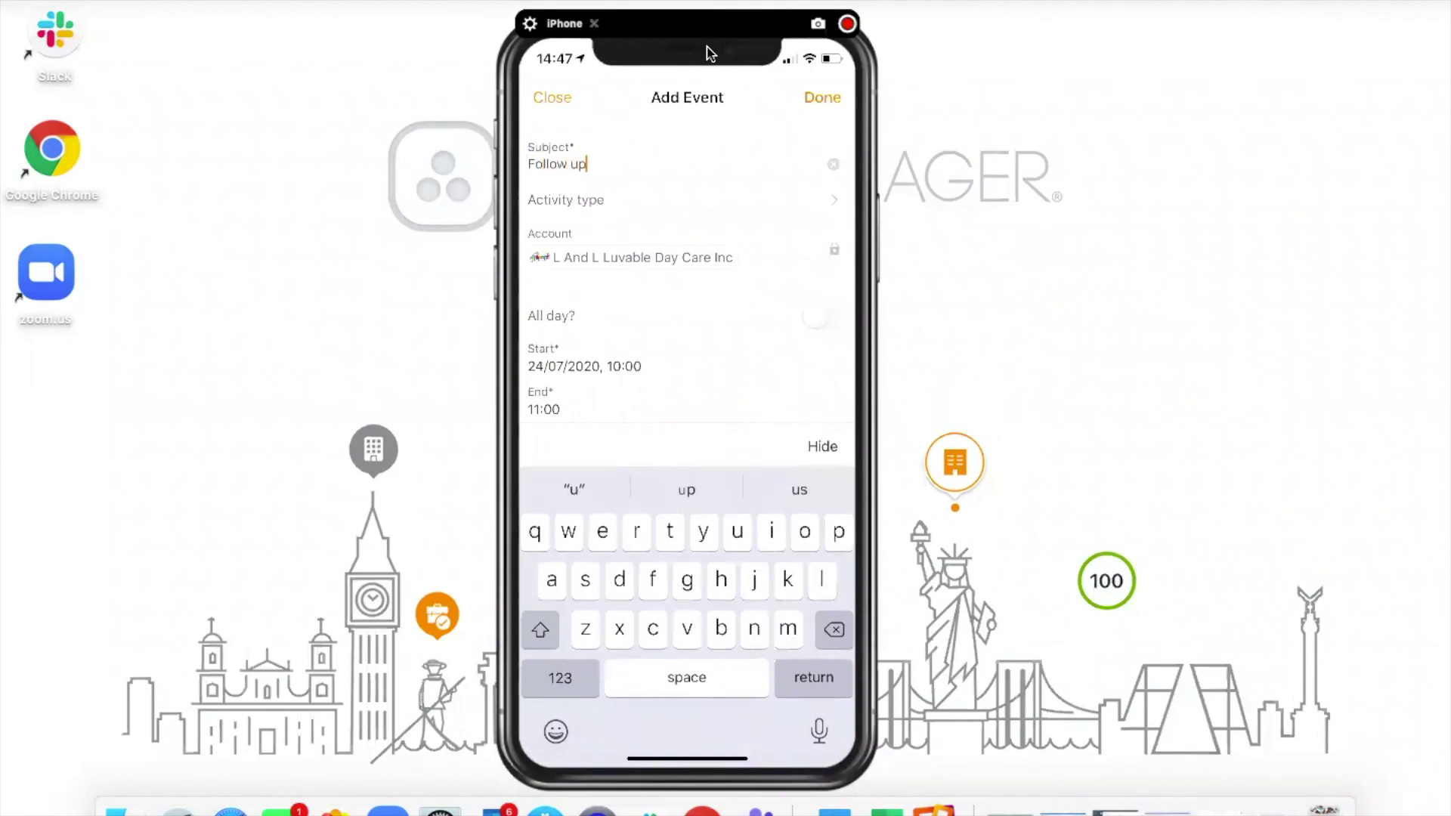